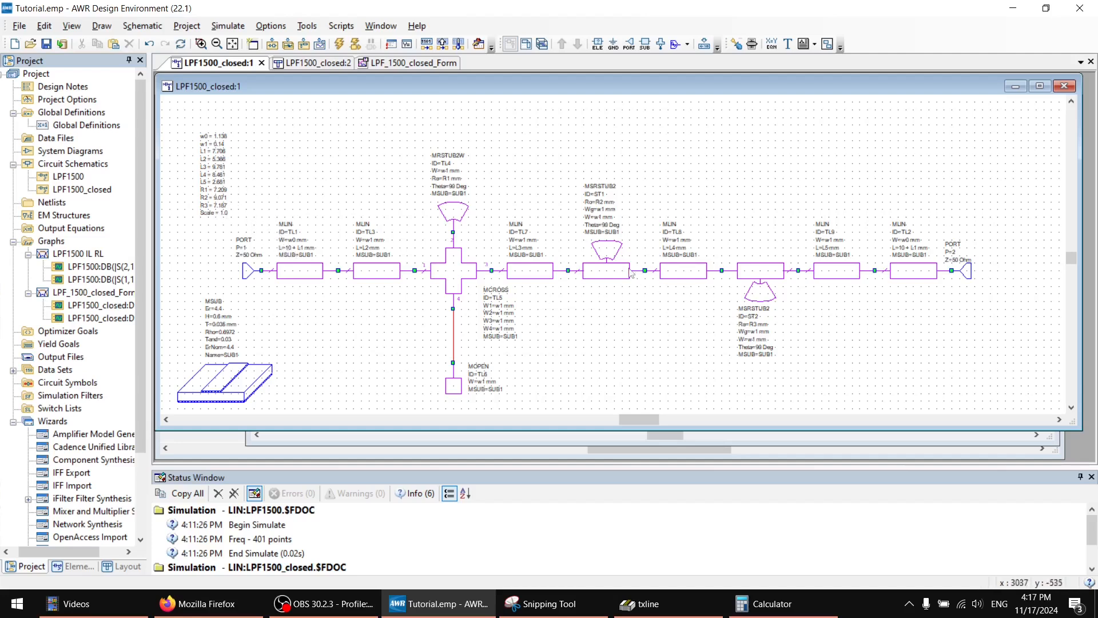
Step: Examine the radial stubs, the adjoining line sections and the variable equations in the LPF1500_closed schematic
click(673, 268)
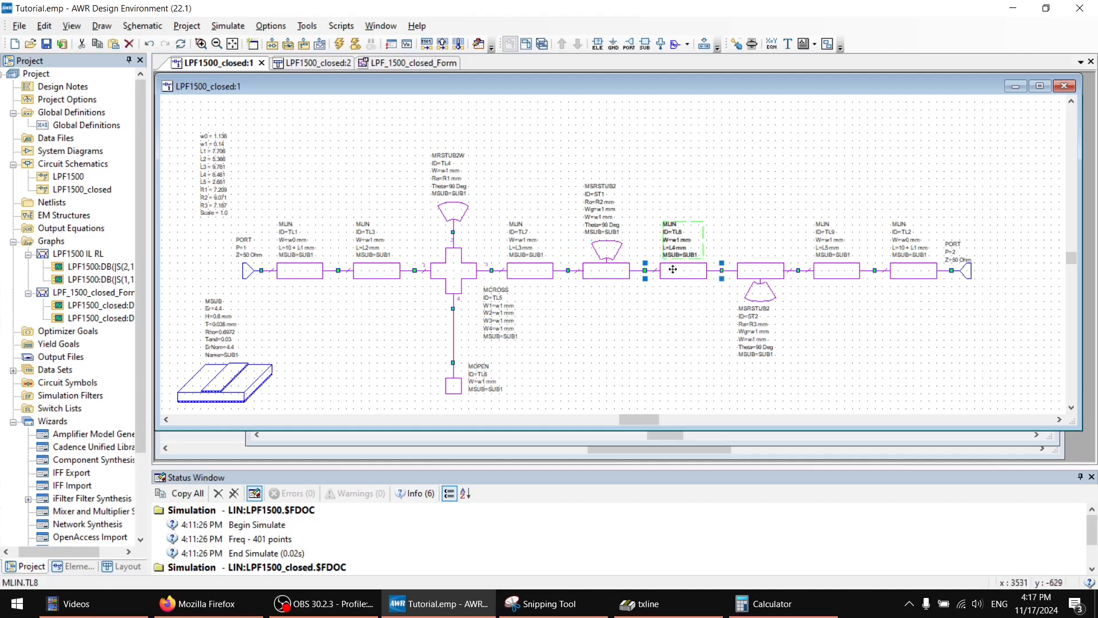
click(771, 277)
click(626, 275)
click(666, 273)
click(619, 271)
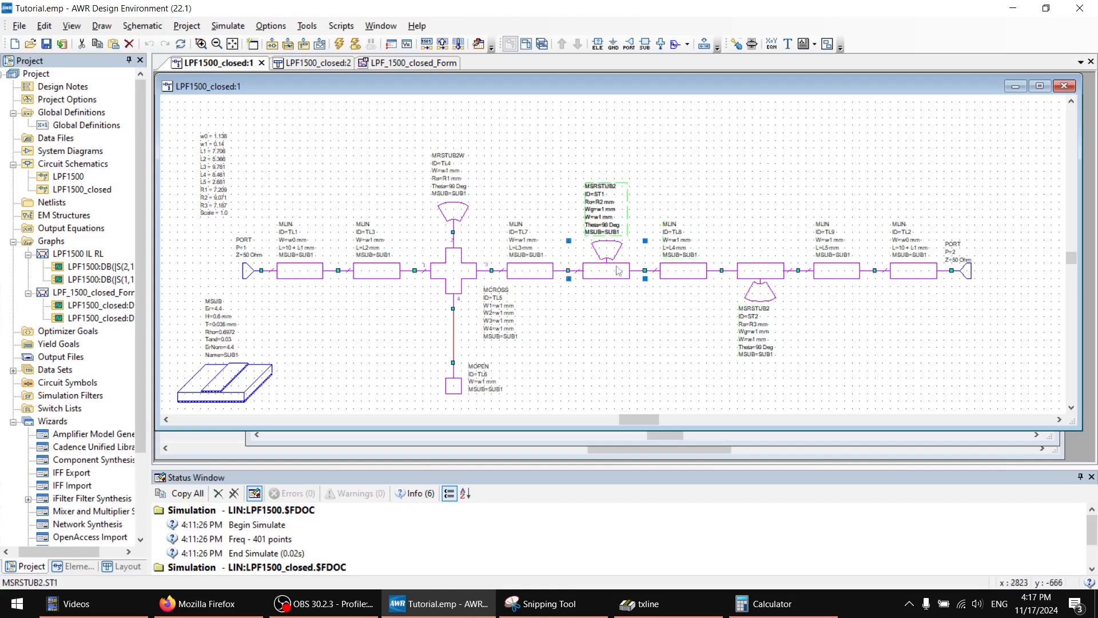
click(219, 214)
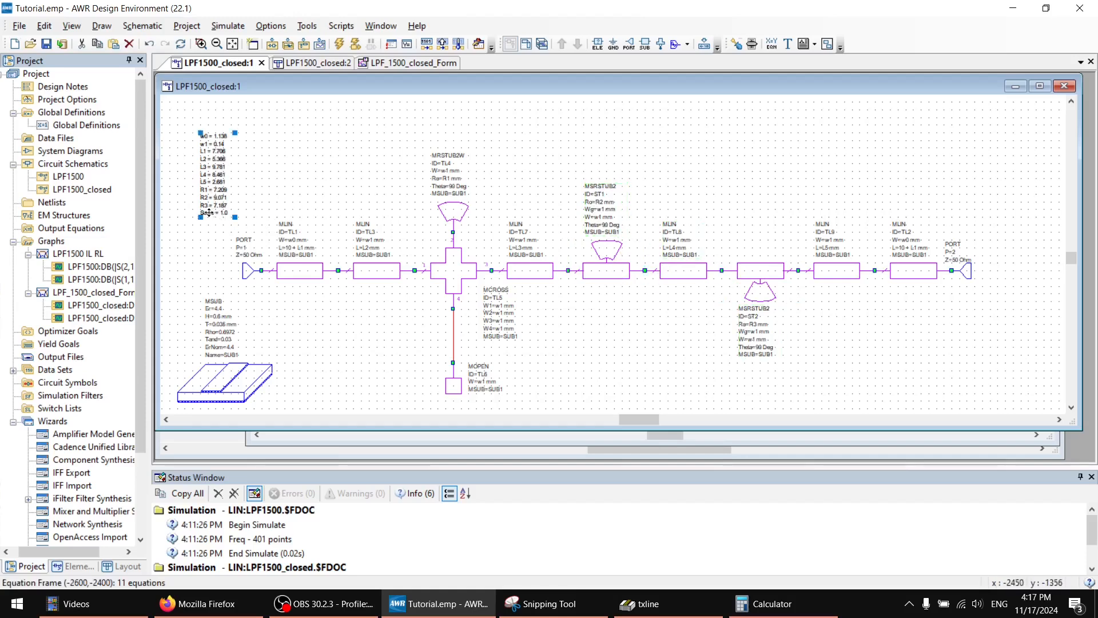
scroll(200, 148, up, 4)
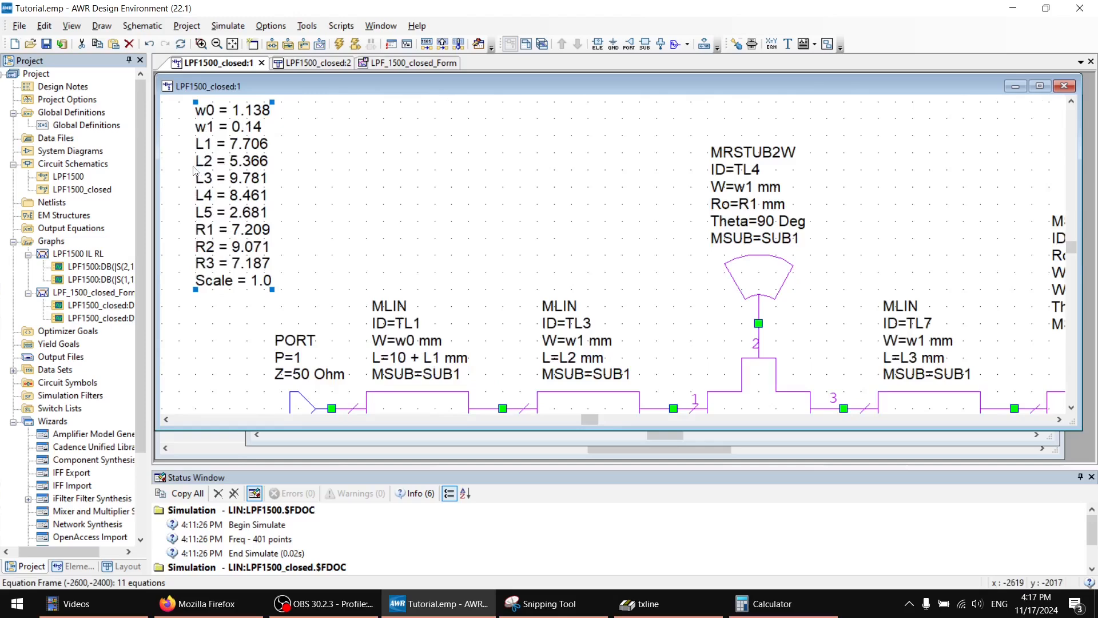
scroll(549, 246, down, 2)
scroll(598, 275, down, 3)
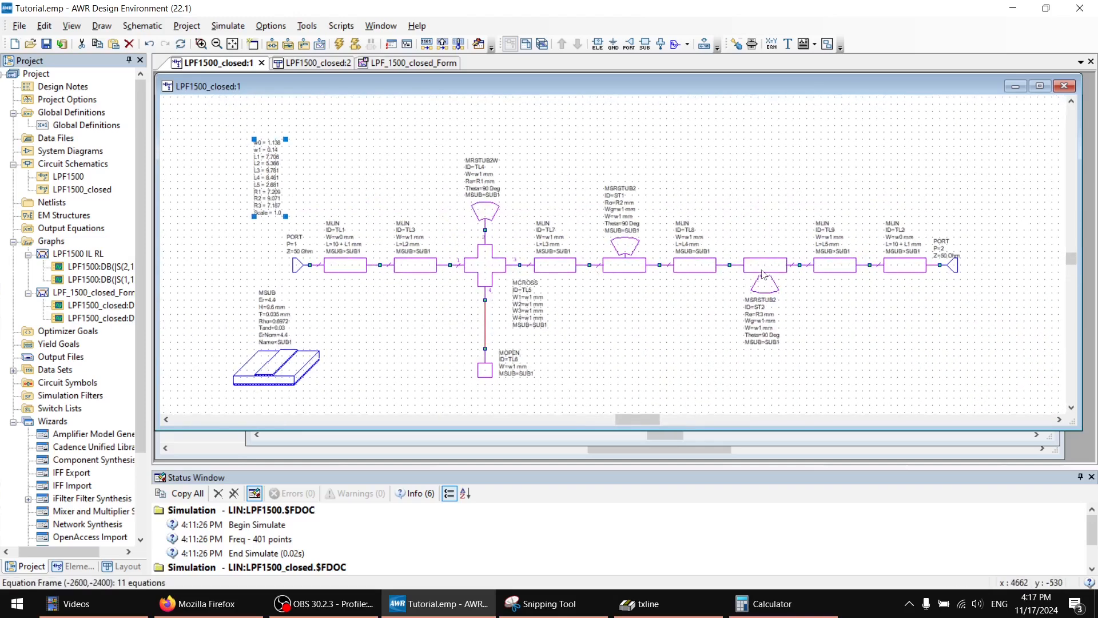
click(762, 270)
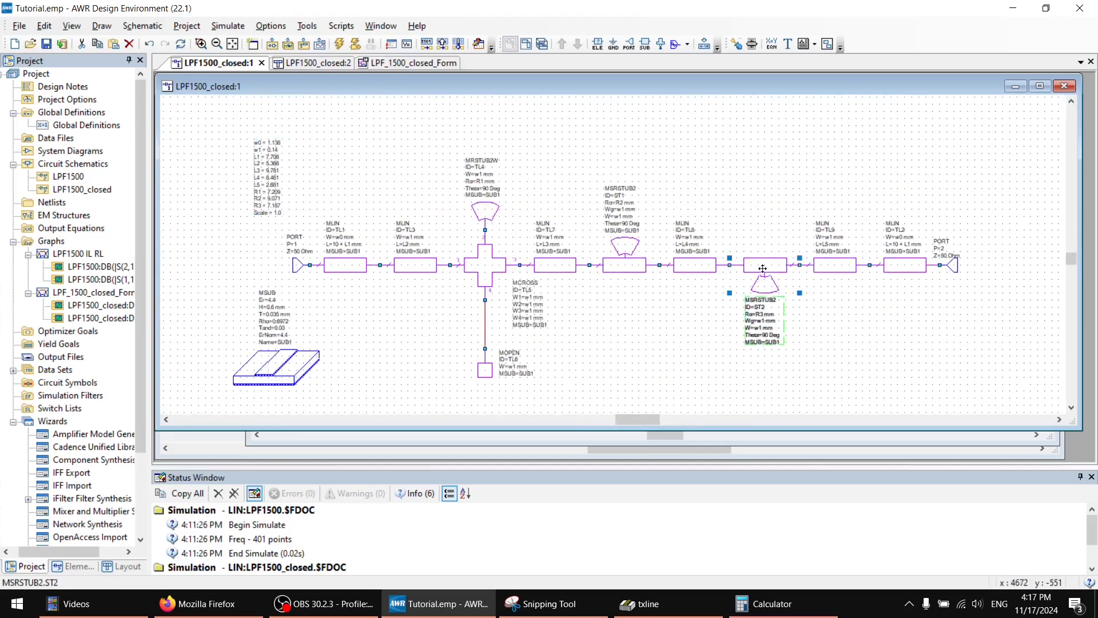
click(627, 261)
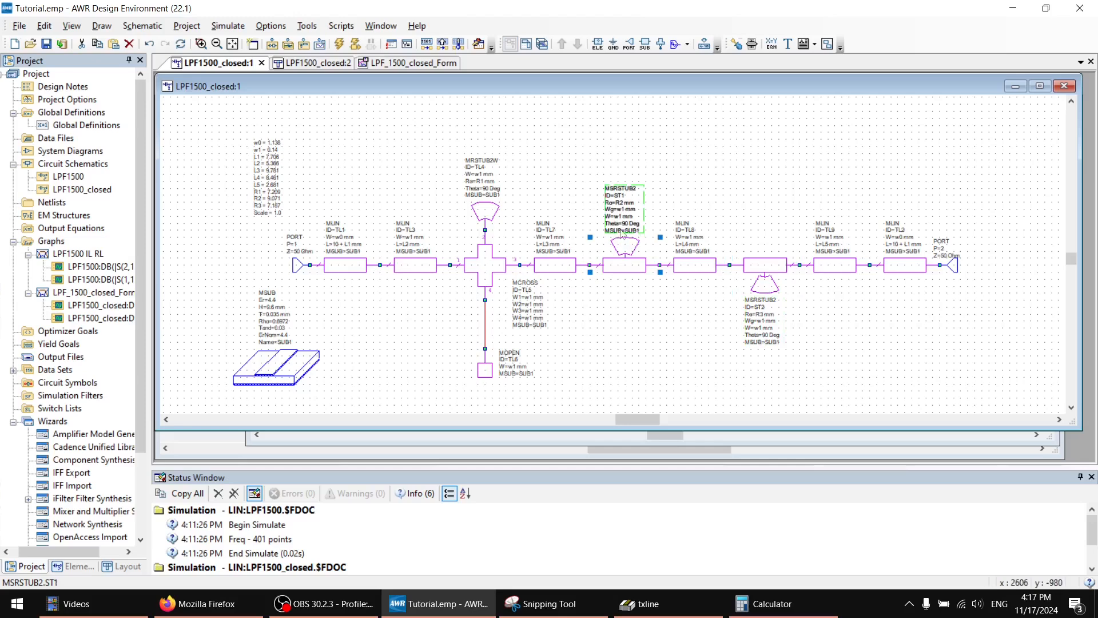
Step: Set the outer radius Ro of radial stub TL4 to R1*Scale
scroll(480, 180, up, 3)
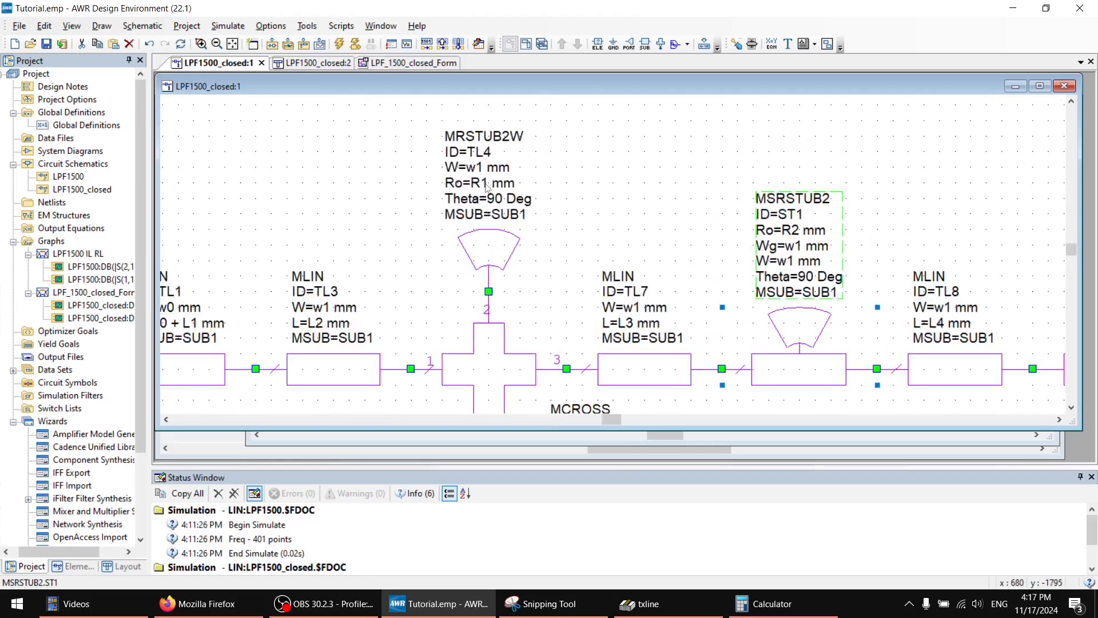
double_click(486, 184)
click(492, 187)
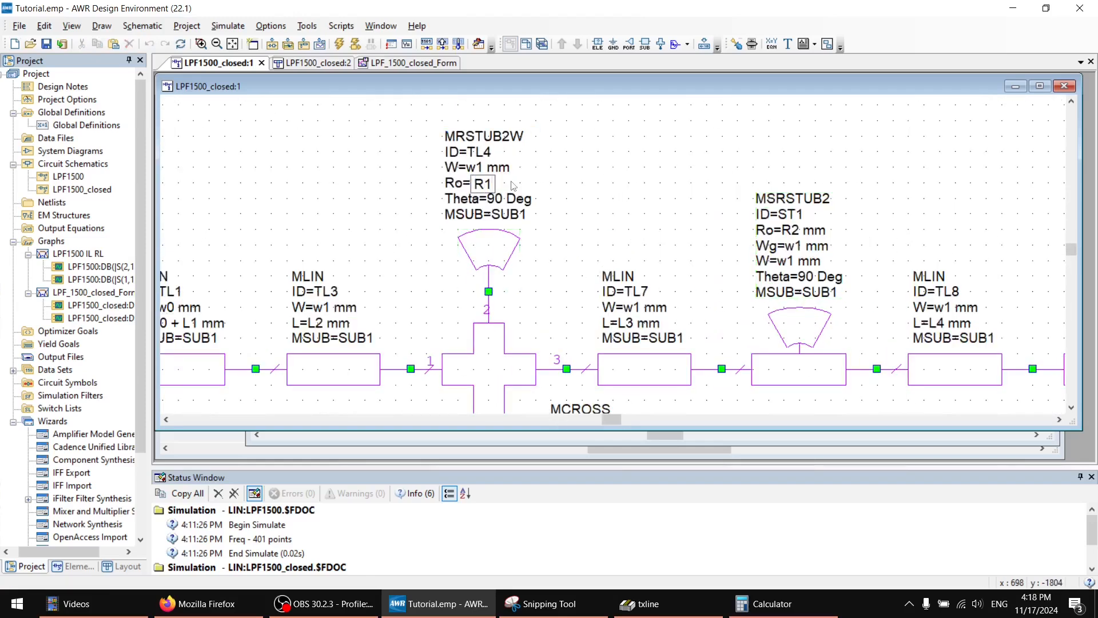
text(*sc)
key(BackSpace)
key(BackSpace)
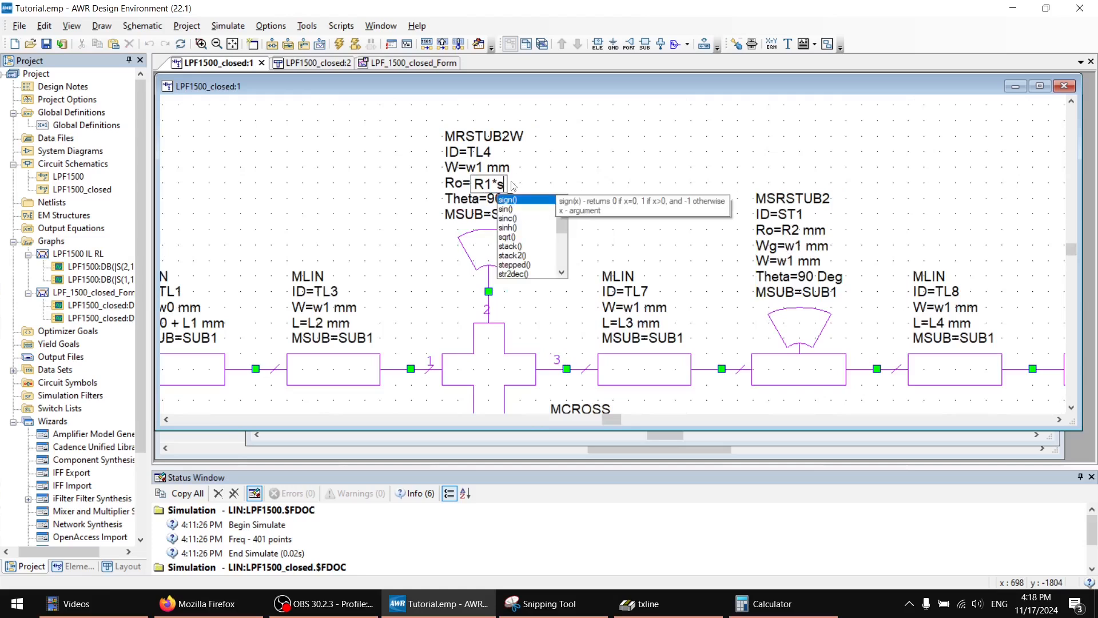
text(Scale)
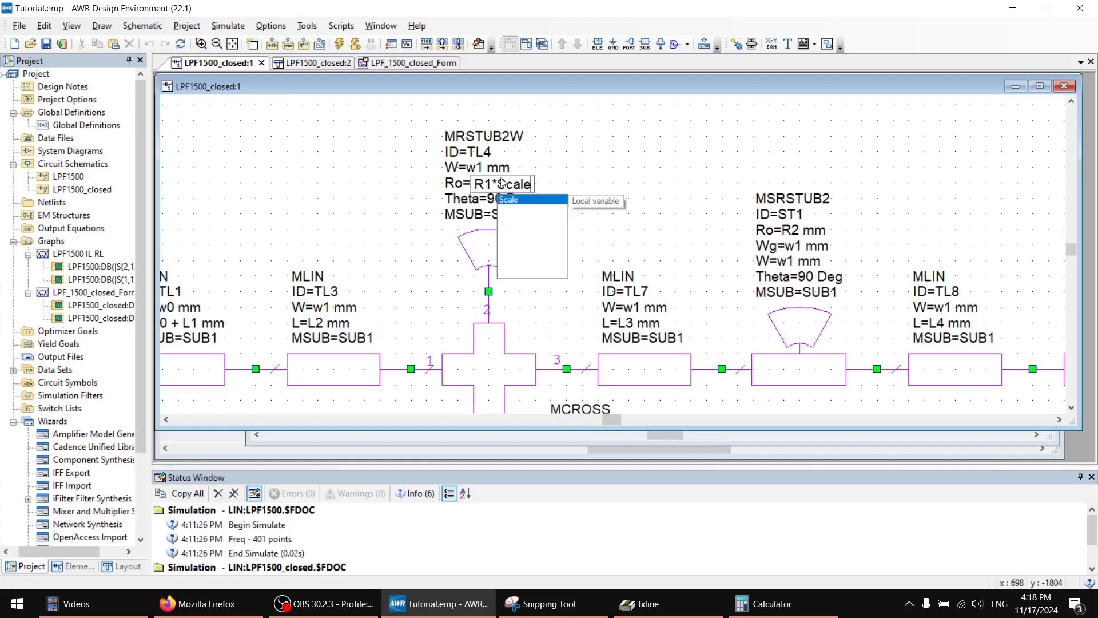
drag(491, 184, 541, 190)
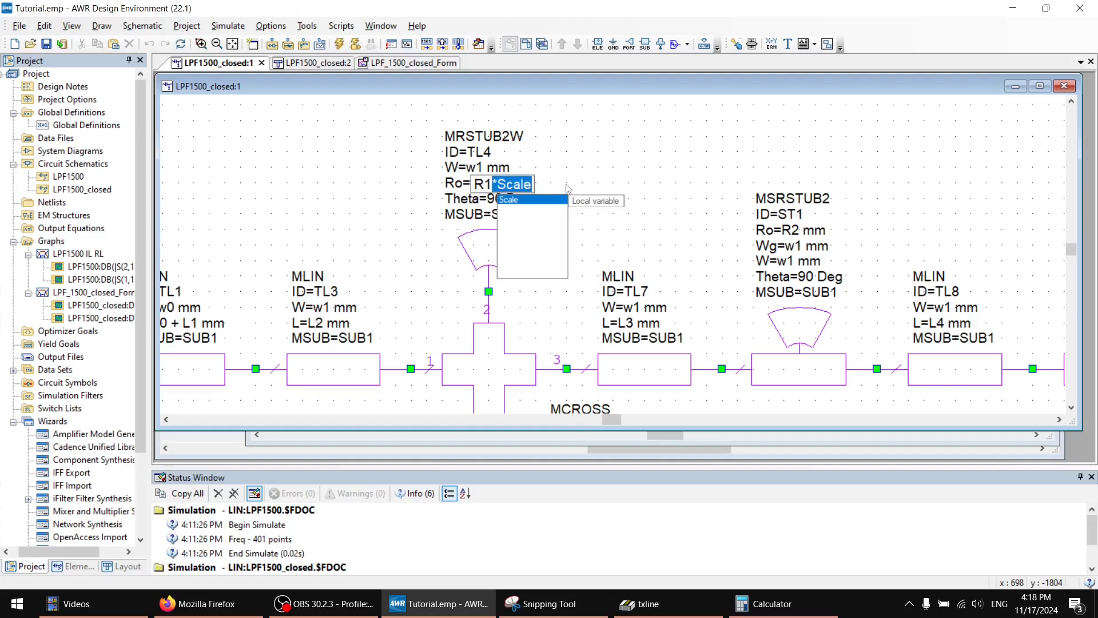
click(615, 192)
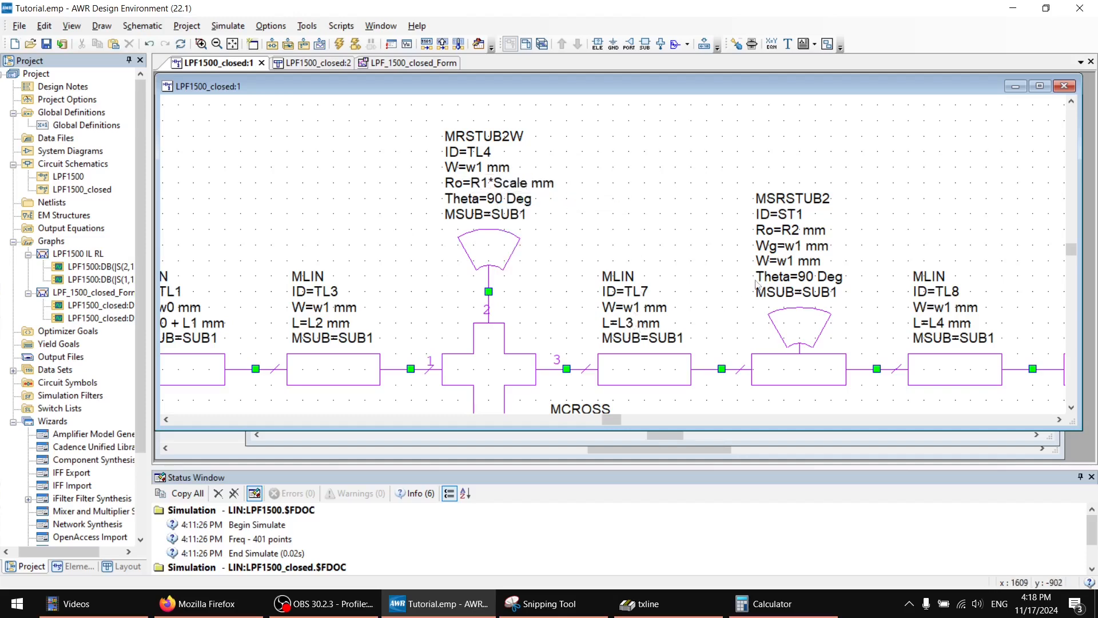
Step: Set the outer radius Ro of radial stub ST1 to R2*Scale
middle_drag(879, 215, 785, 190)
double_click(698, 208)
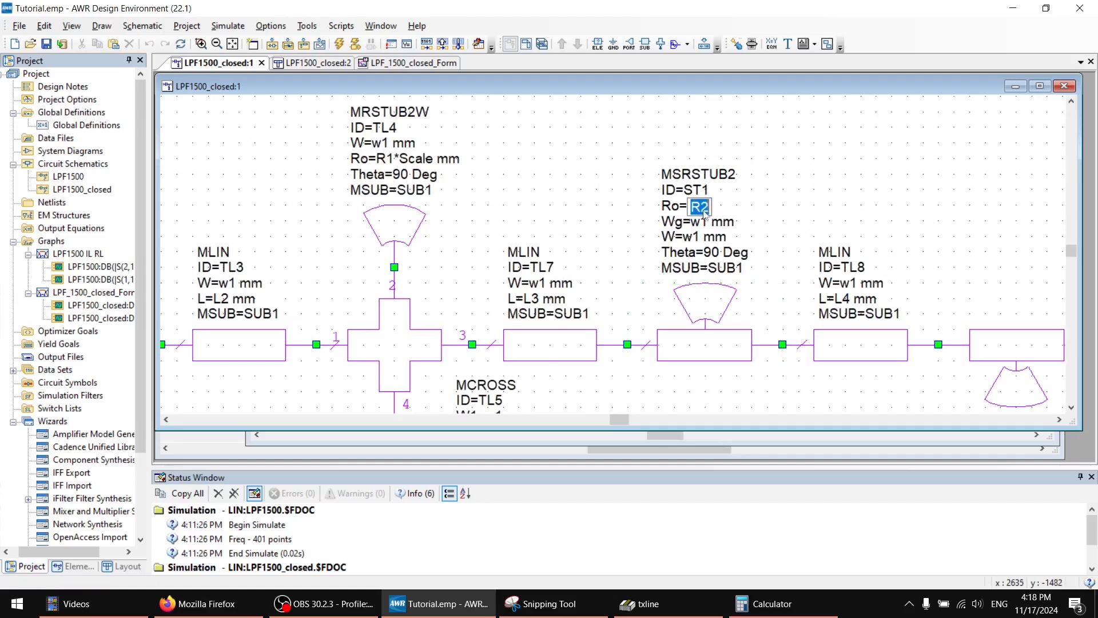
click(709, 210)
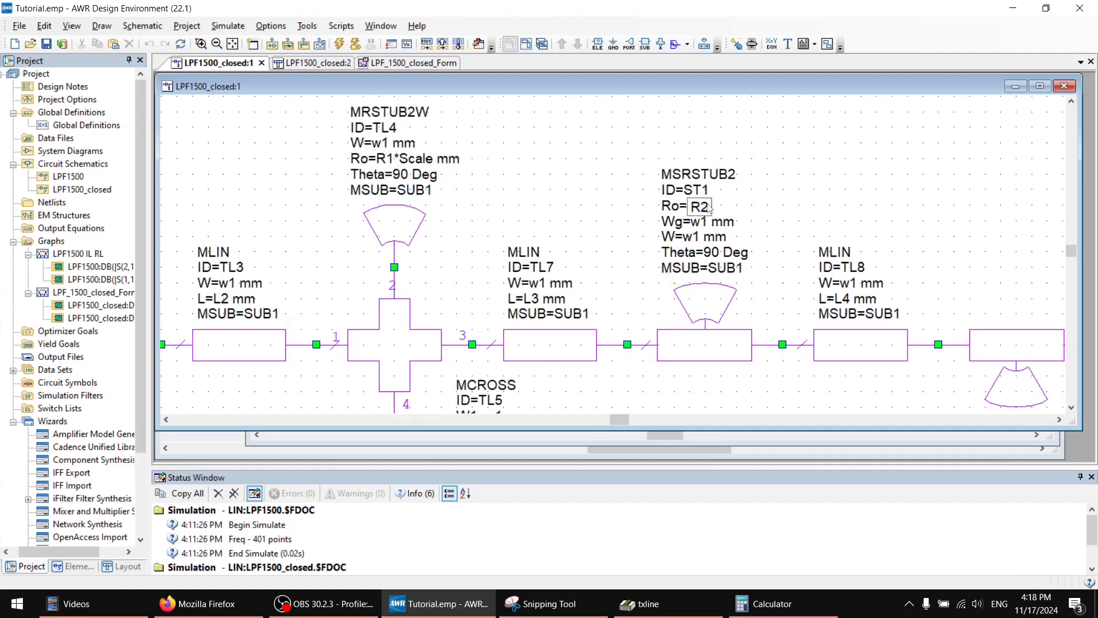
click(732, 209)
double_click(702, 207)
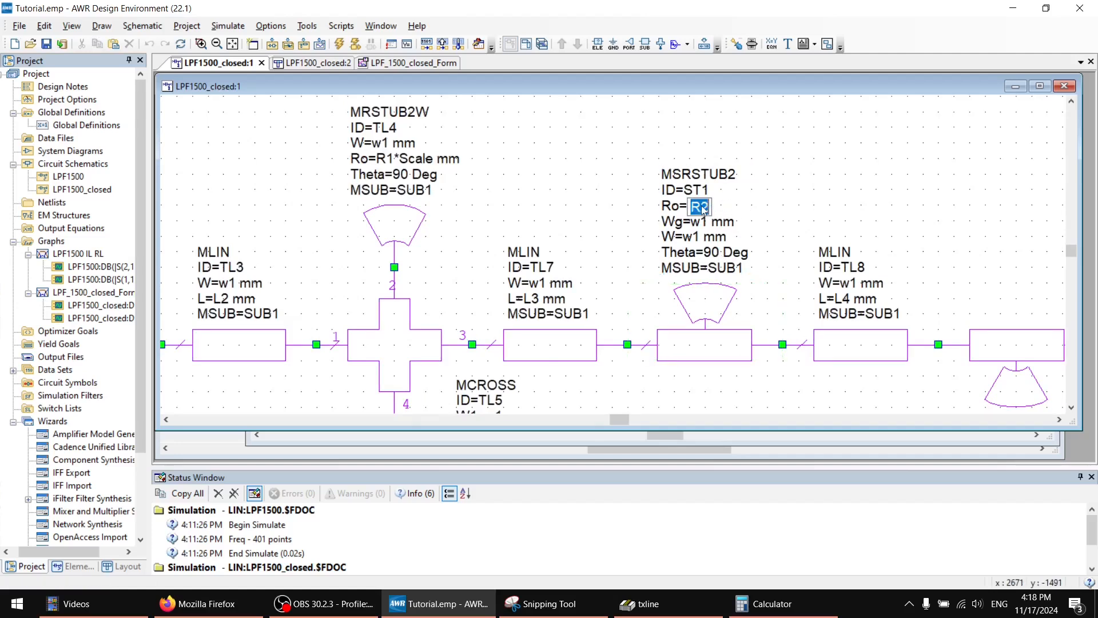
click(708, 206)
text(*Scale)
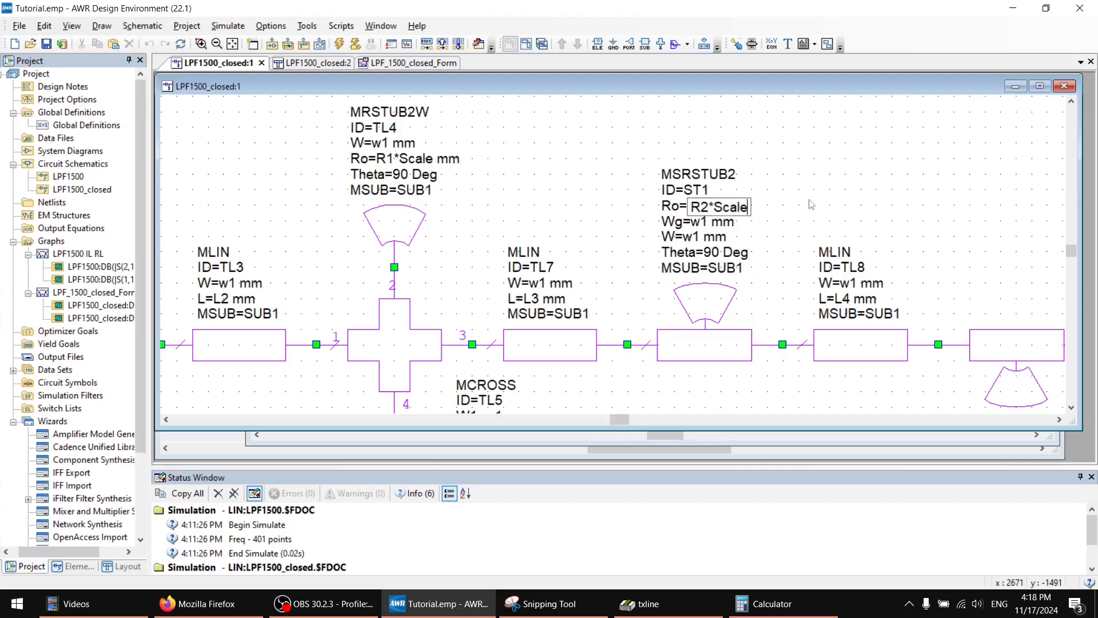
click(922, 216)
Step: Set the outer radius Ro of radial stub ST2 to R3*Scale
middle_drag(921, 215, 608, 128)
double_click(671, 320)
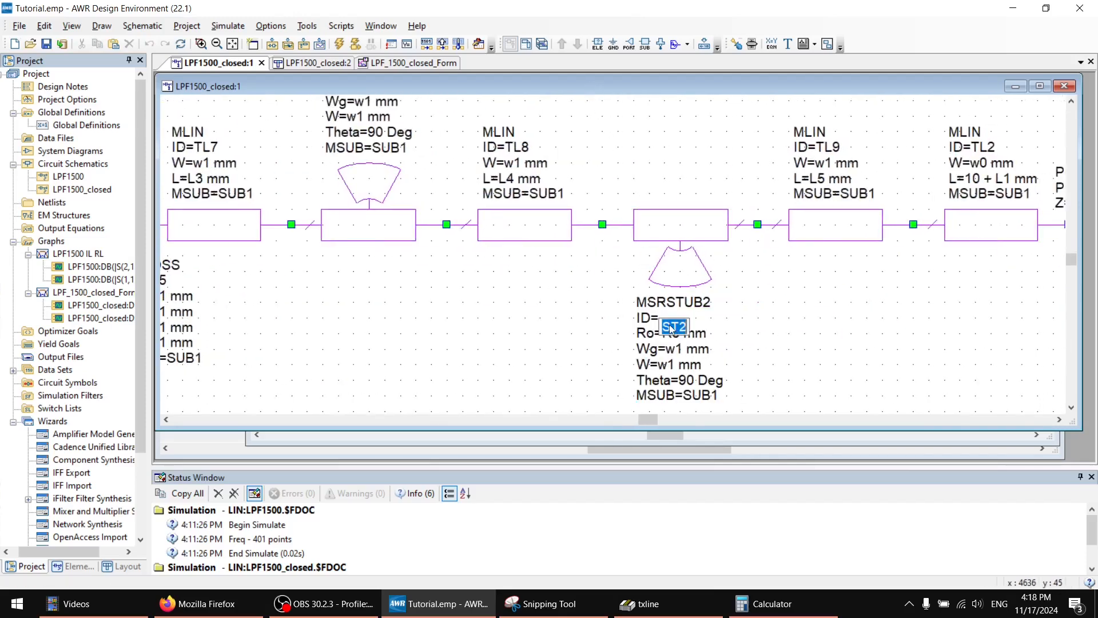
double_click(682, 336)
click(686, 334)
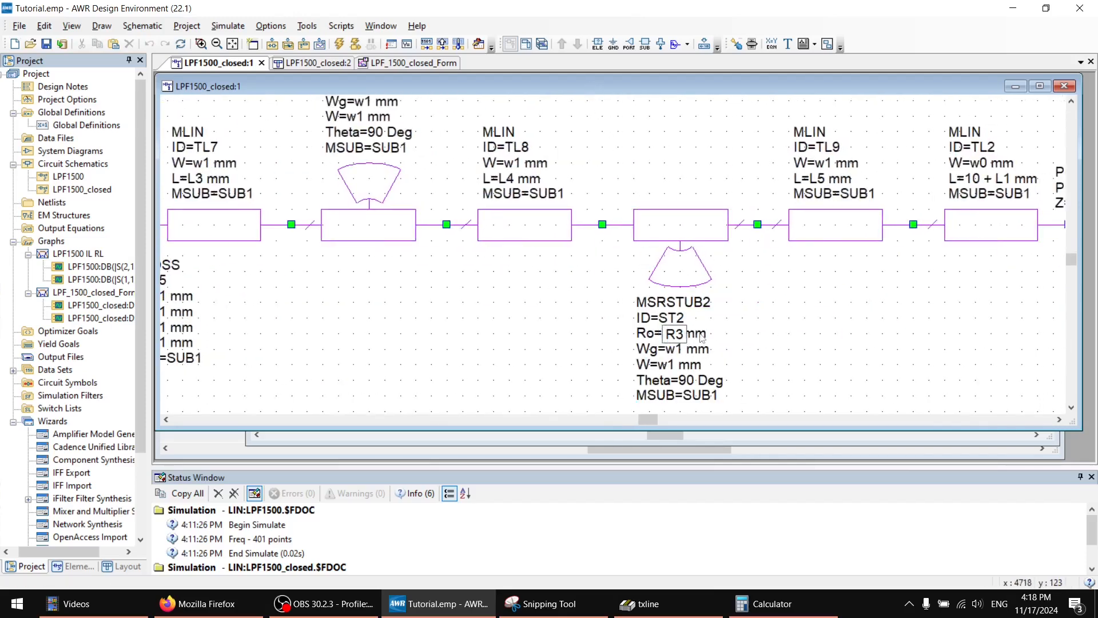
text(*Scale)
click(813, 310)
Step: Mark the Scale variable in the LPF1500_closed equations as tunable with the Tune Tool
middle_drag(815, 308, 678, 296)
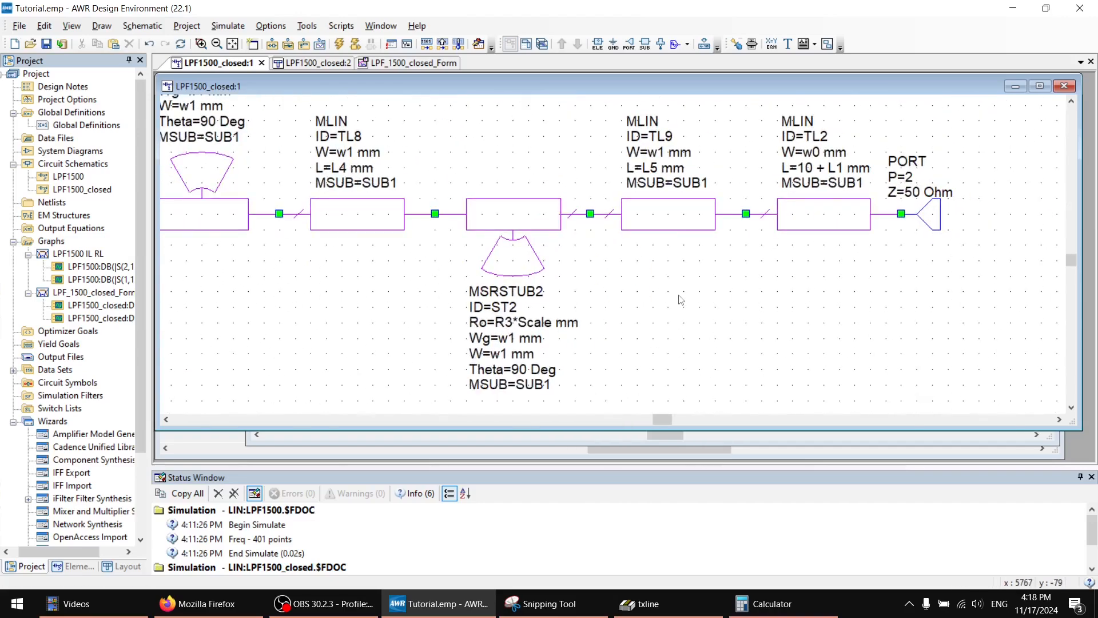
scroll(679, 299, down, 5)
middle_drag(776, 299, 775, 210)
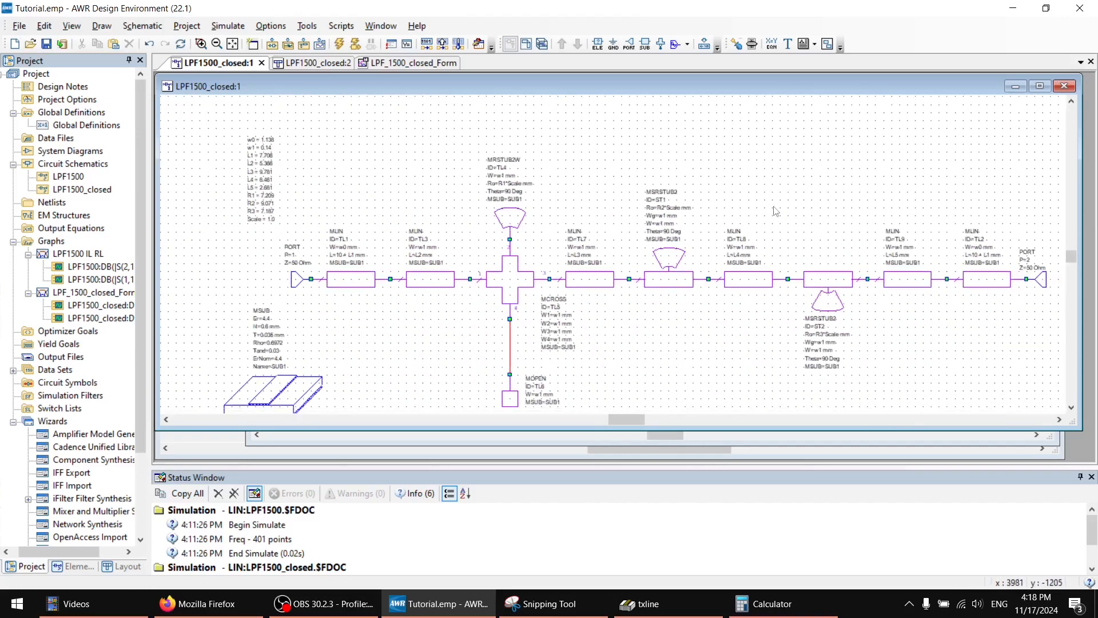
drag(794, 95, 793, 99)
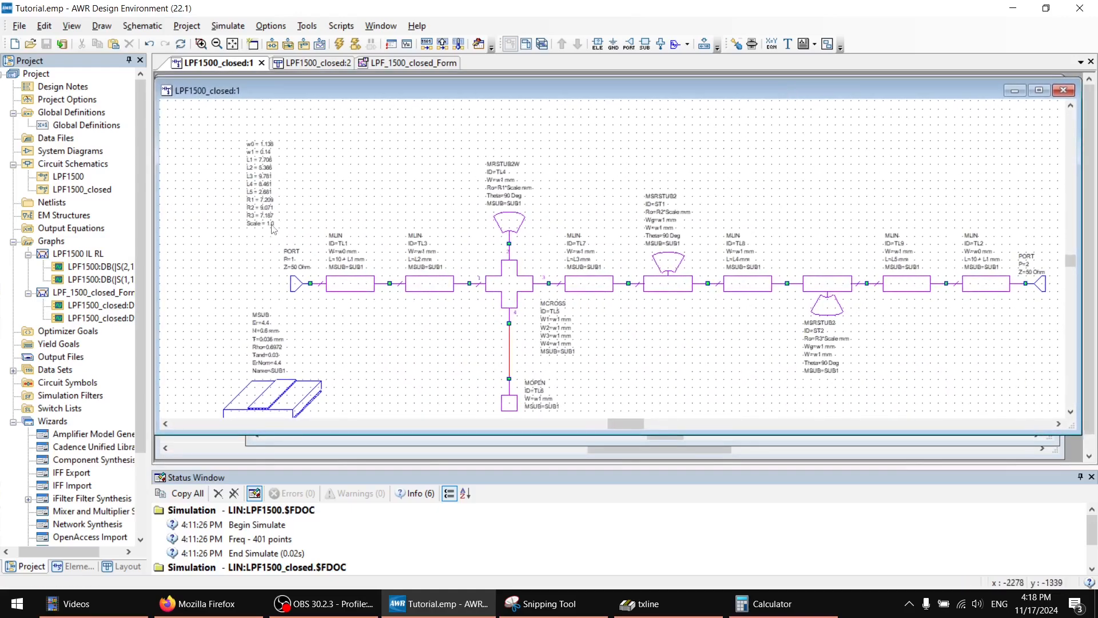
scroll(272, 229, up, 4)
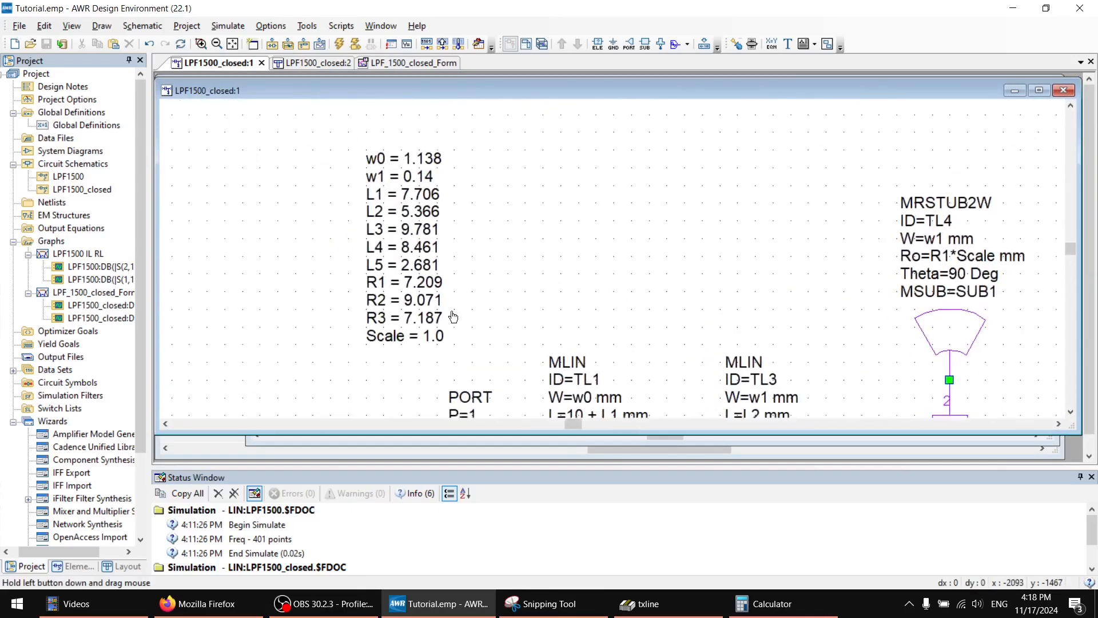
drag(453, 317, 427, 299)
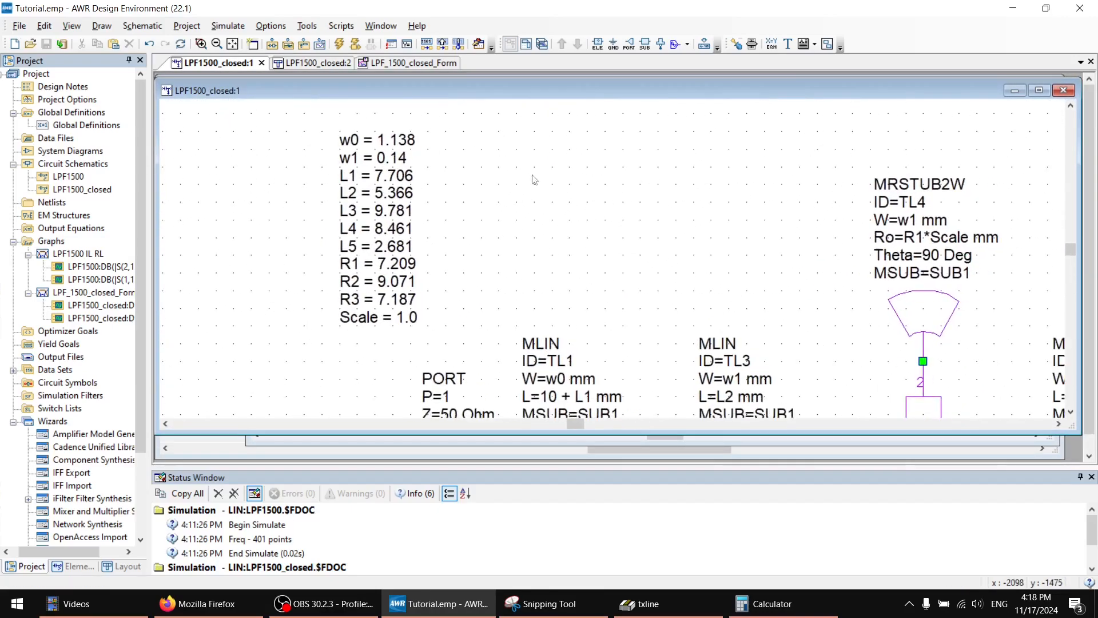
click(736, 45)
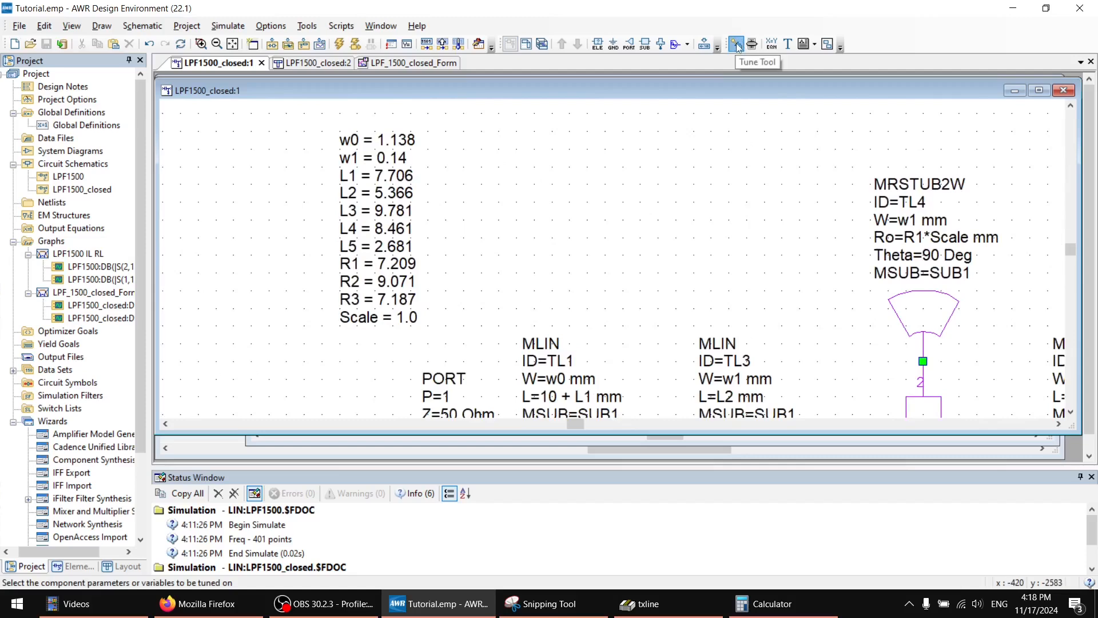
click(377, 318)
scroll(574, 275, down, 5)
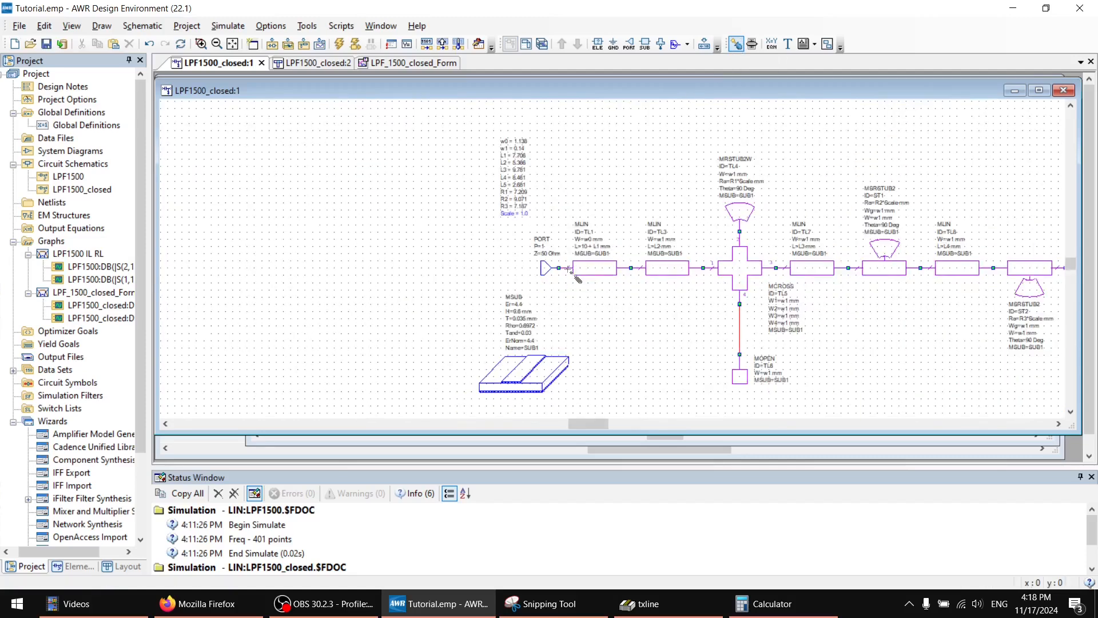
scroll(569, 269, down, 2)
key(Escape)
Step: Open the Tuner, move it to a clear area over the schematic and enlarge it to show all variables
scroll(830, 292, up, 2)
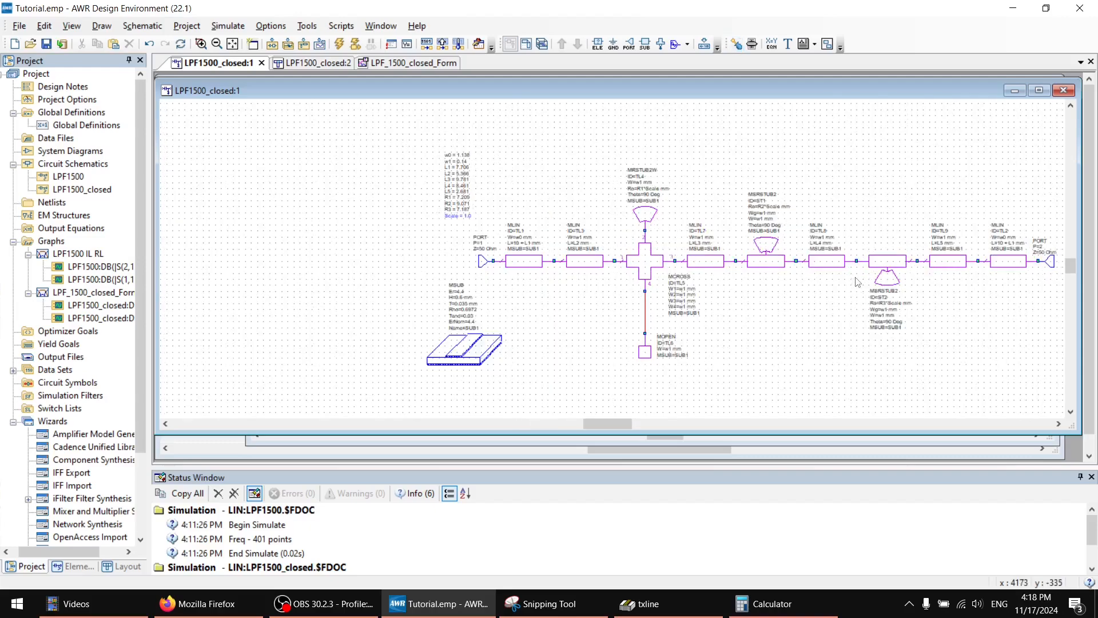
middle_drag(815, 297, 674, 286)
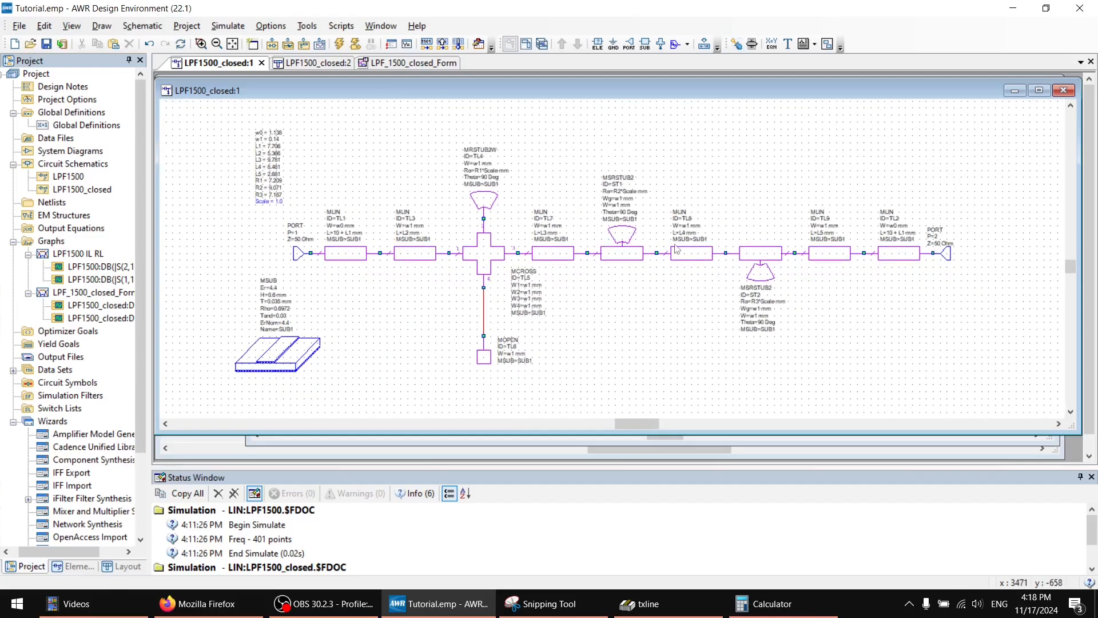
click(752, 44)
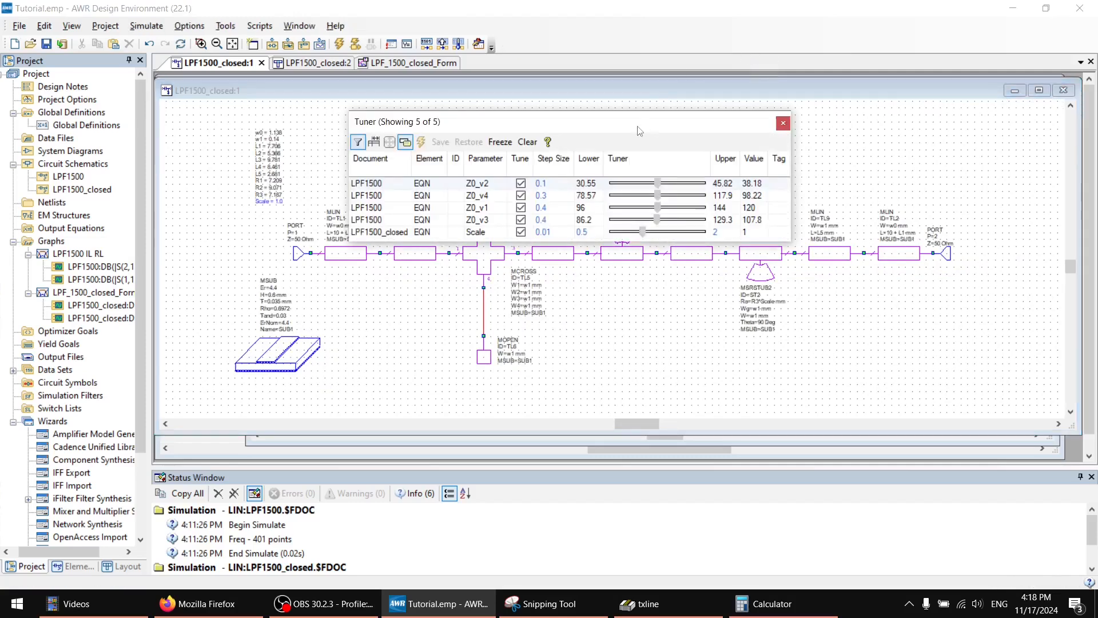
drag(758, 92, 816, 91)
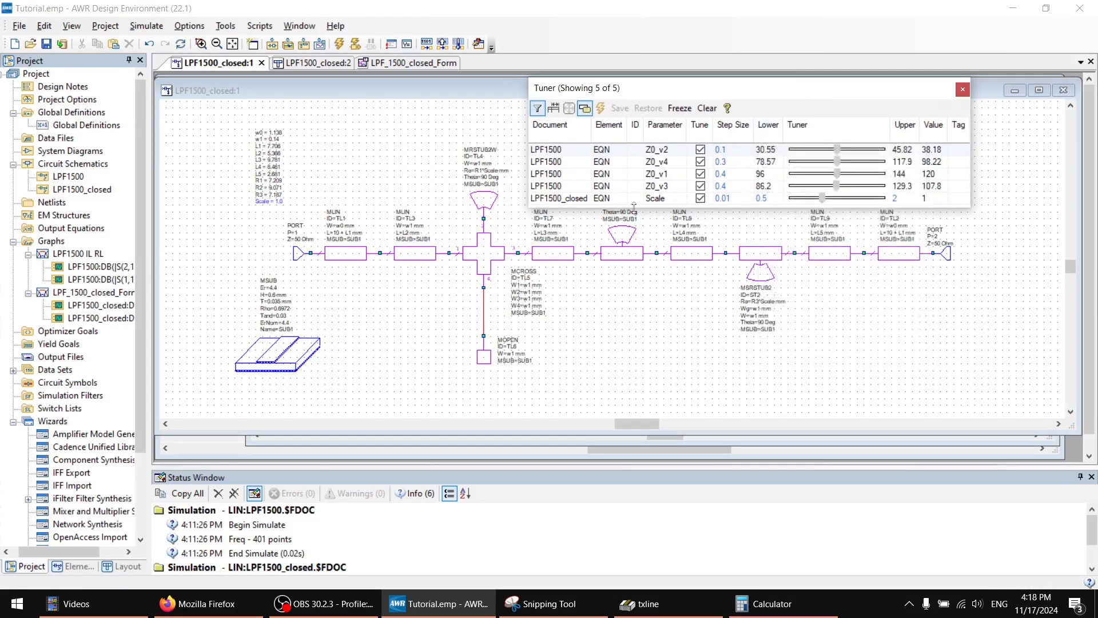
drag(633, 221, 647, 266)
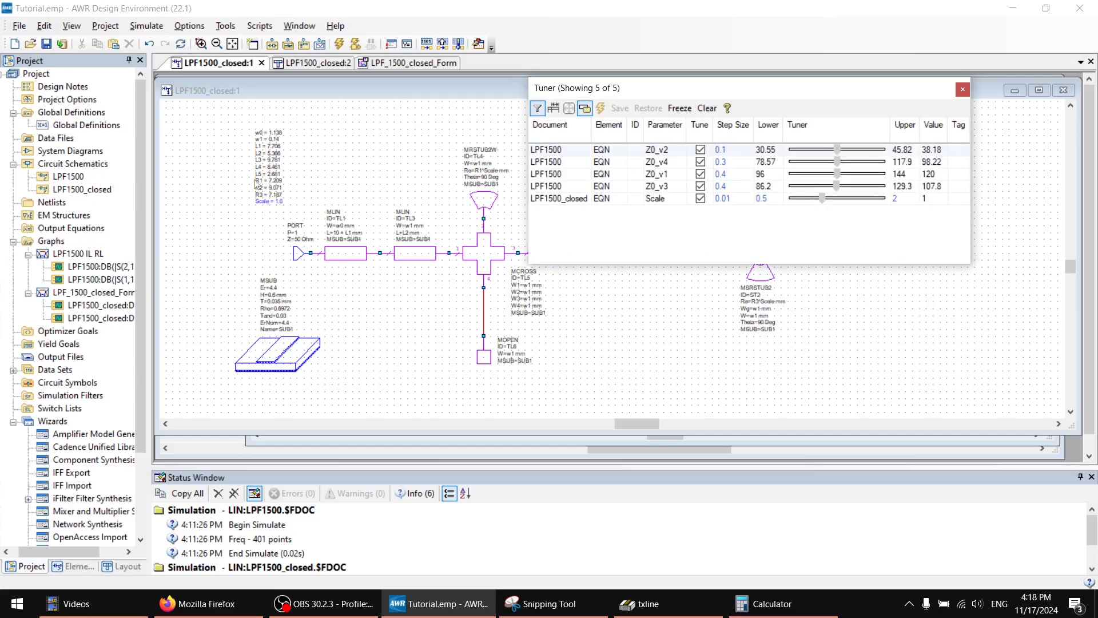
Step: Open the LPF1500 schematic and inspect its tunable Z0 variables, moving the Tuner clear of the equations
click(67, 177)
double_click(70, 178)
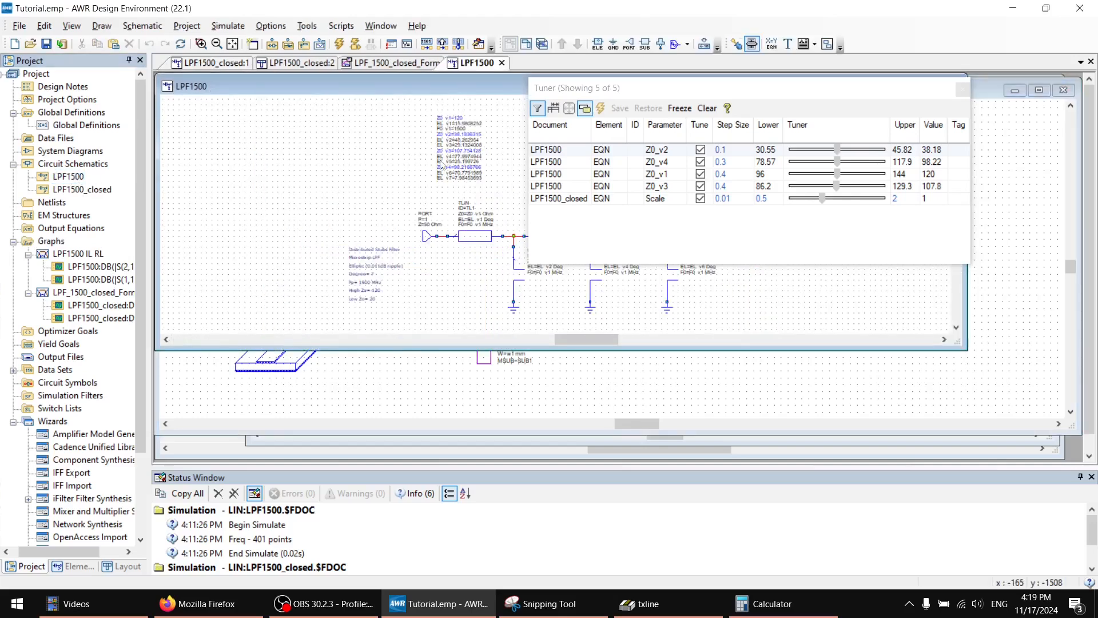
scroll(448, 166, up, 4)
scroll(448, 166, up, 3)
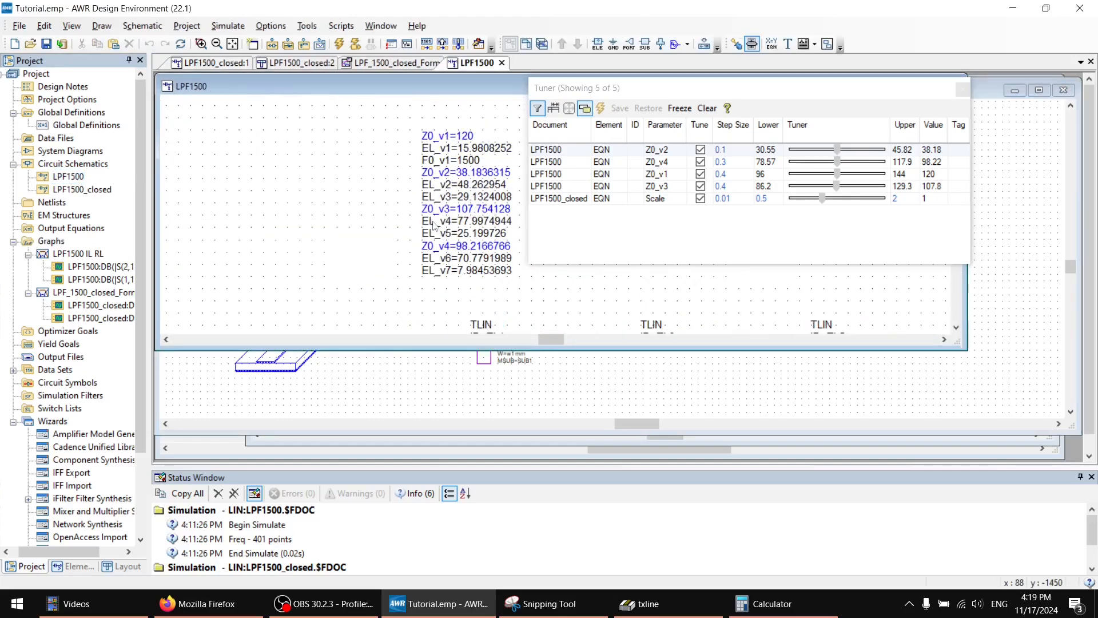
drag(573, 94, 641, 187)
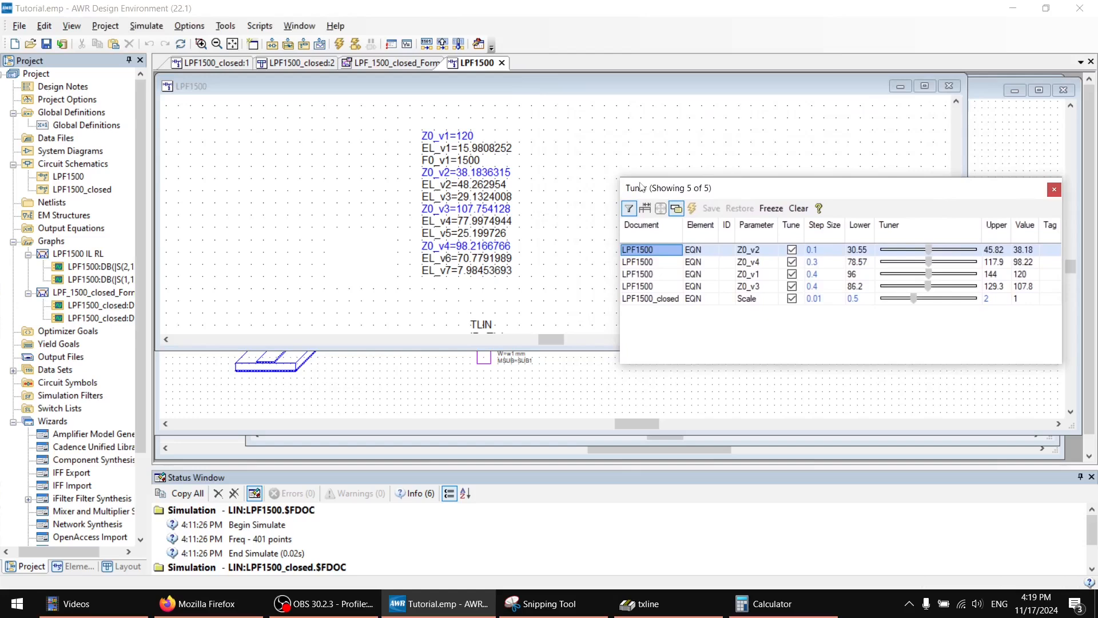
click(538, 121)
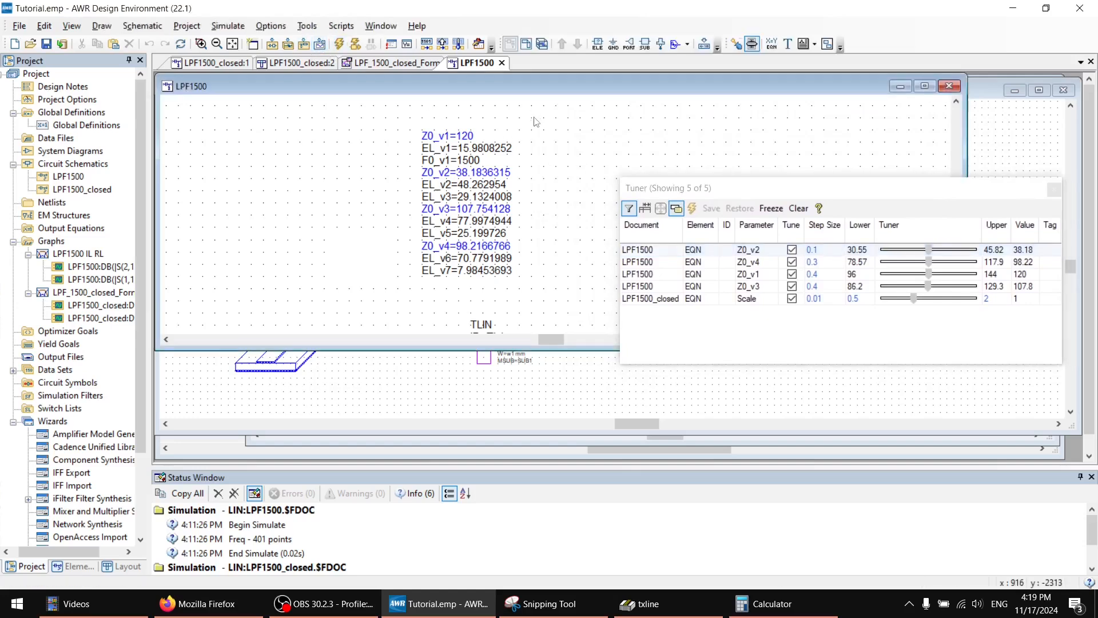
Step: Remove Z0_v1, Z0_v2, Z0_v3 and Z0_v4 from tuning with the Tune Tool and close the LPF1500 schematic
click(736, 46)
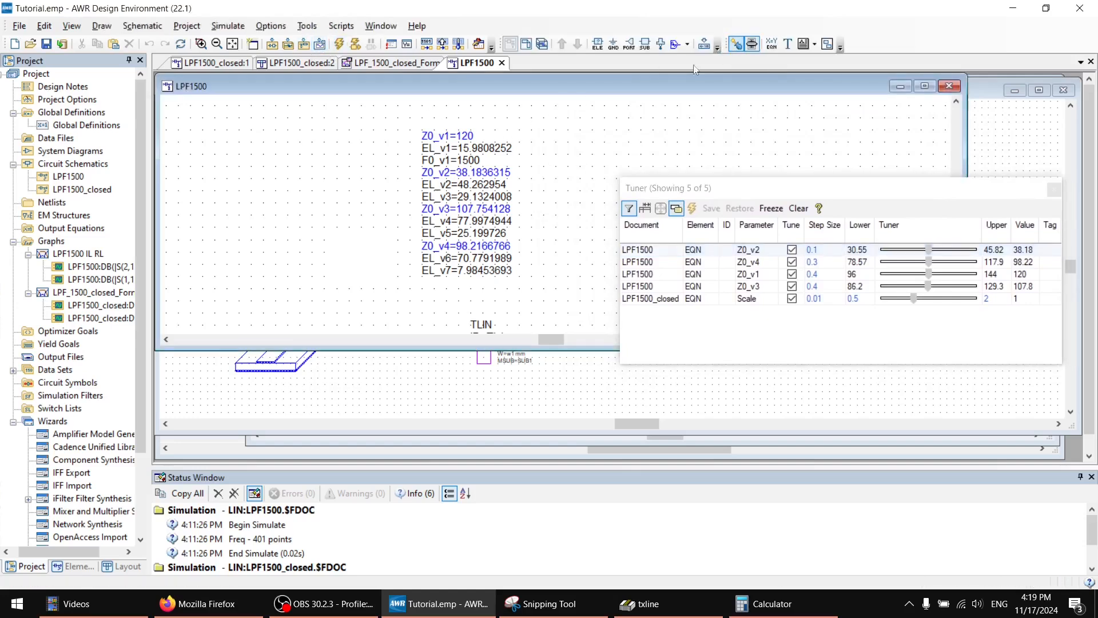
click(481, 246)
click(489, 210)
click(493, 173)
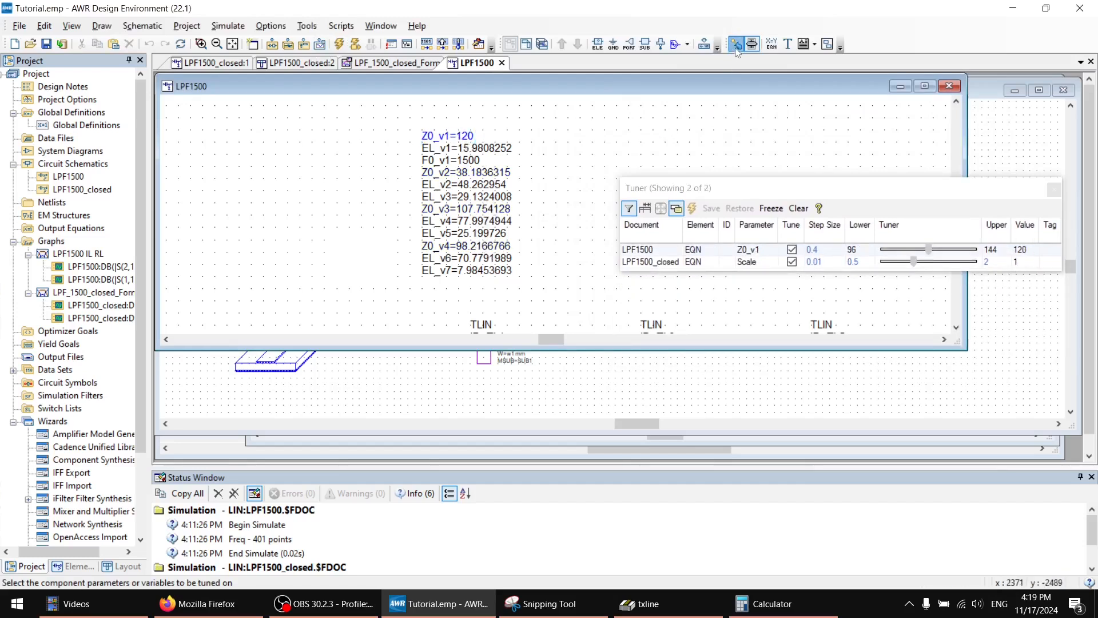
click(464, 135)
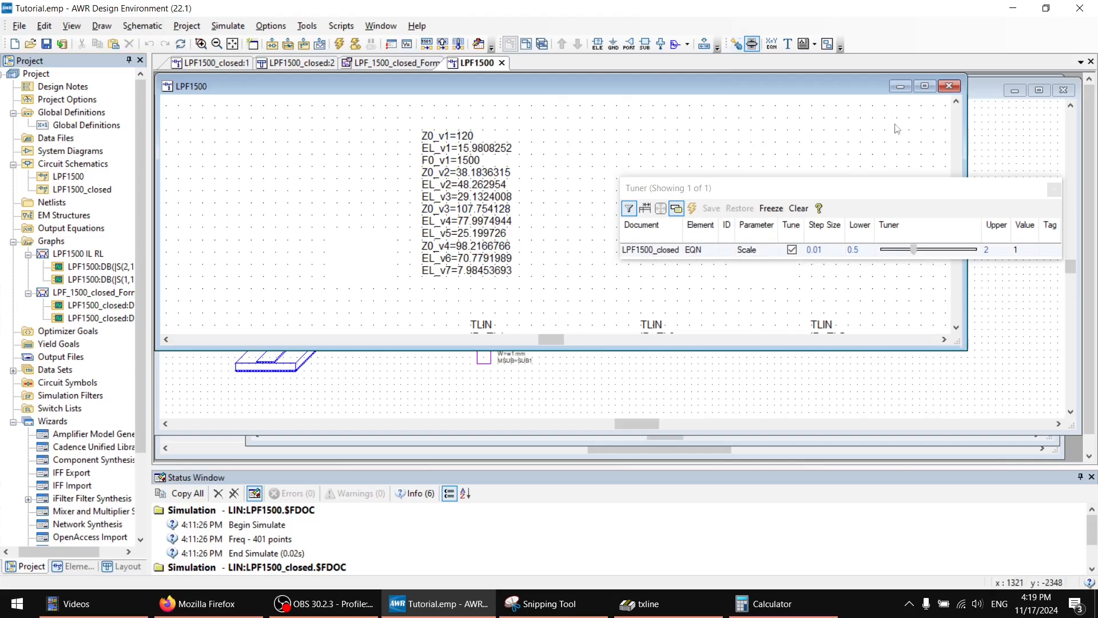
click(951, 86)
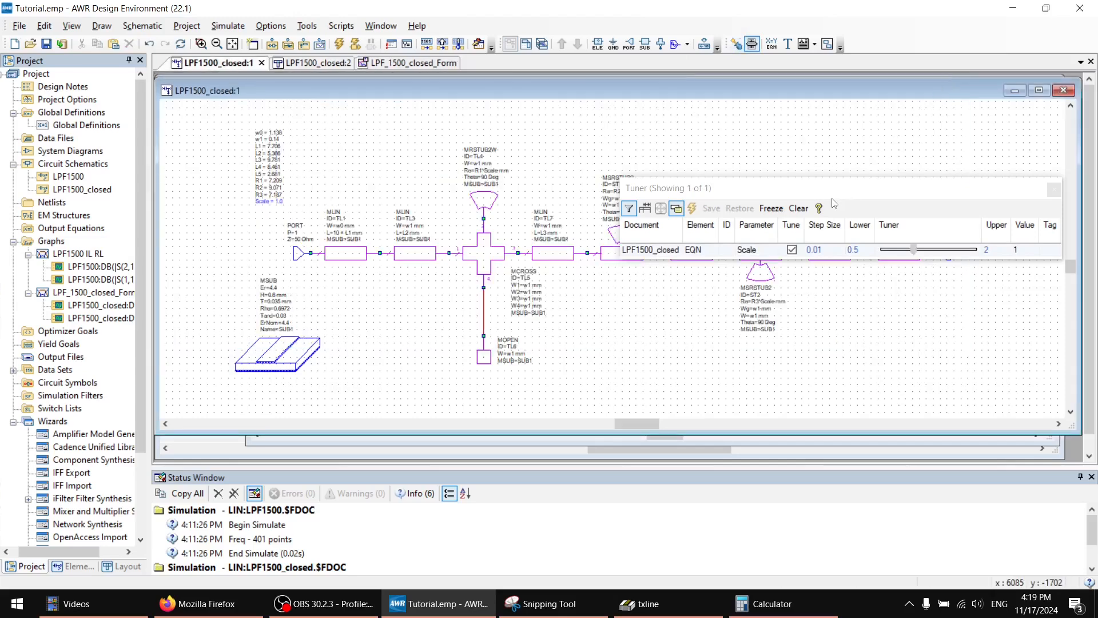
Step: Move the Tuner clear of the circuit, set Scale to 1.2 and show the LPF1500_closed layout
drag(839, 207, 859, 113)
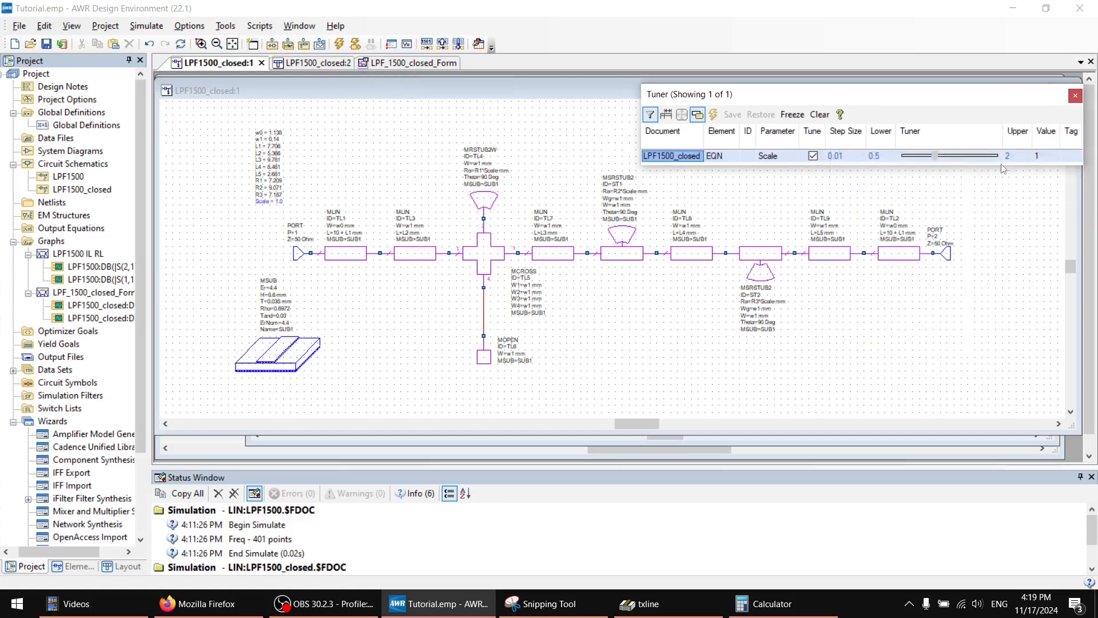
double_click(1040, 158)
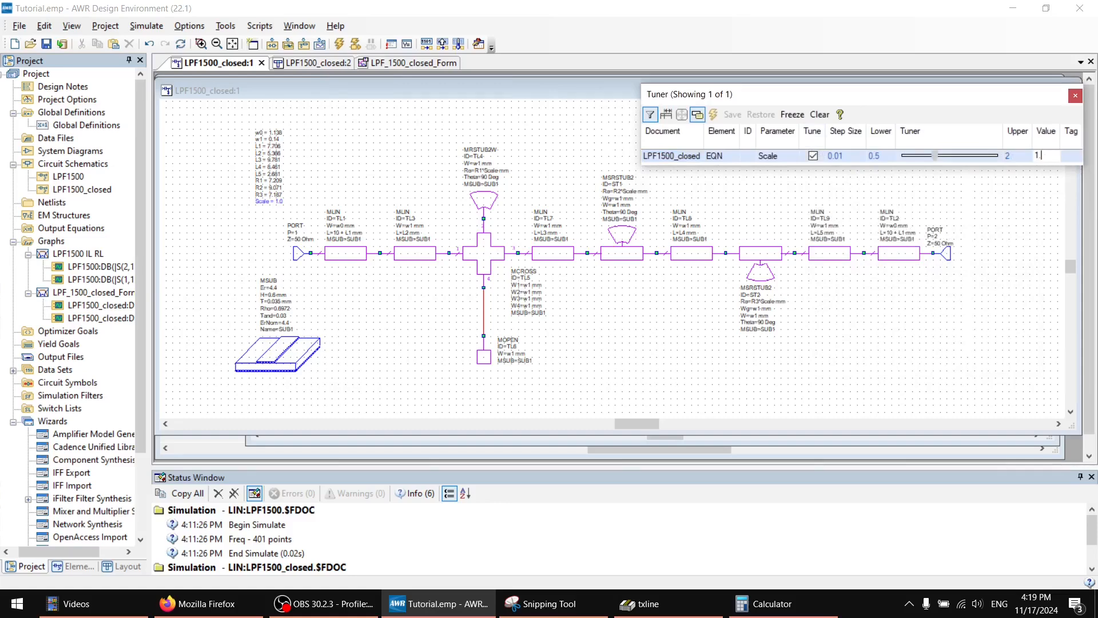
key(Return)
click(522, 121)
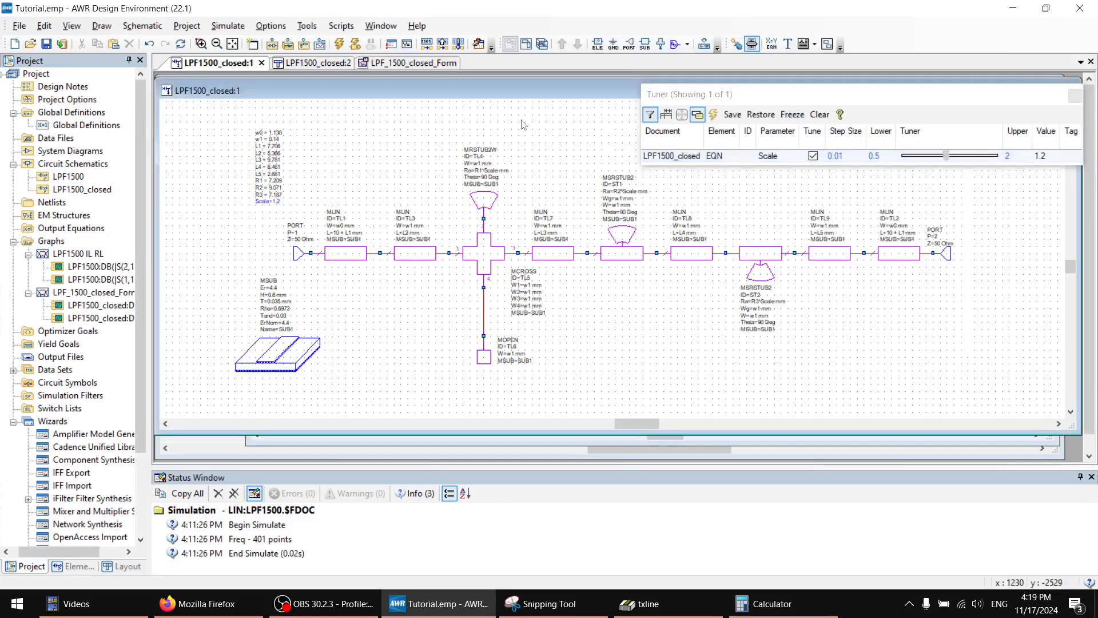
click(526, 46)
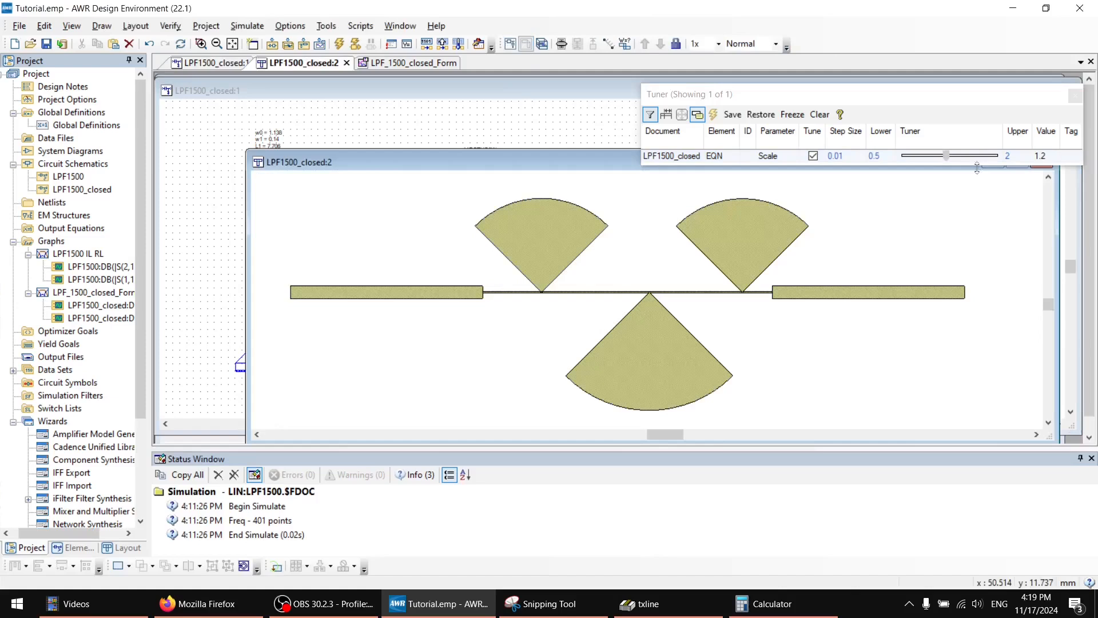
Step: Vary Scale with the Tuner slider to see the radial stubs resize in the layout, and set it to 1
mouse_move(952, 158)
mouse_down()
mouse_move(964, 159)
mouse_move(919, 162)
mouse_move(965, 161)
mouse_up()
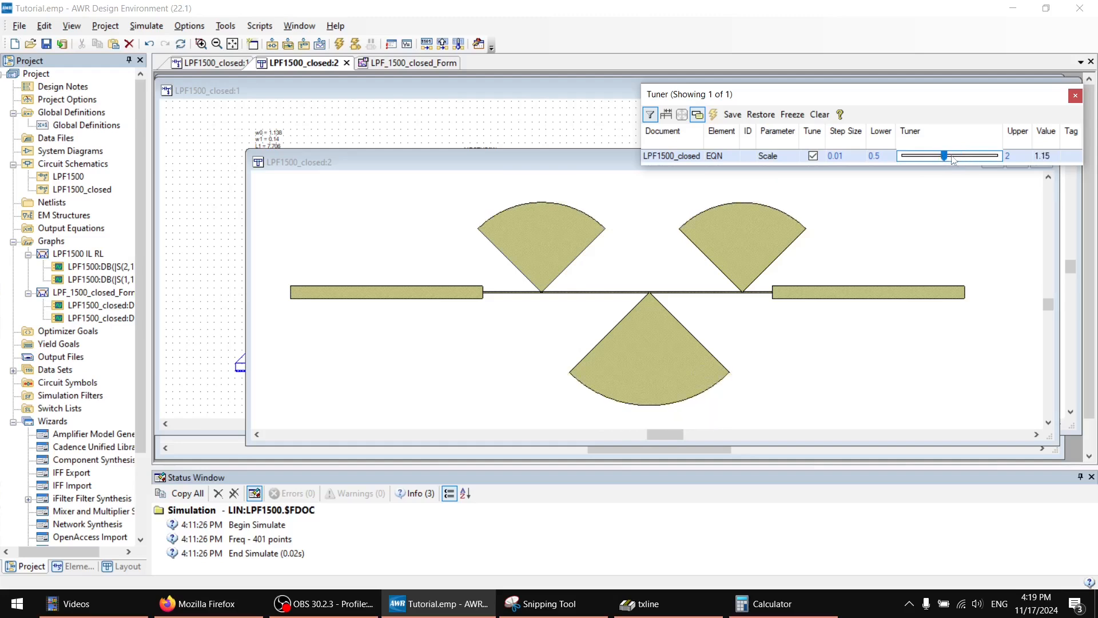
double_click(1044, 156)
text(1)
key(Return)
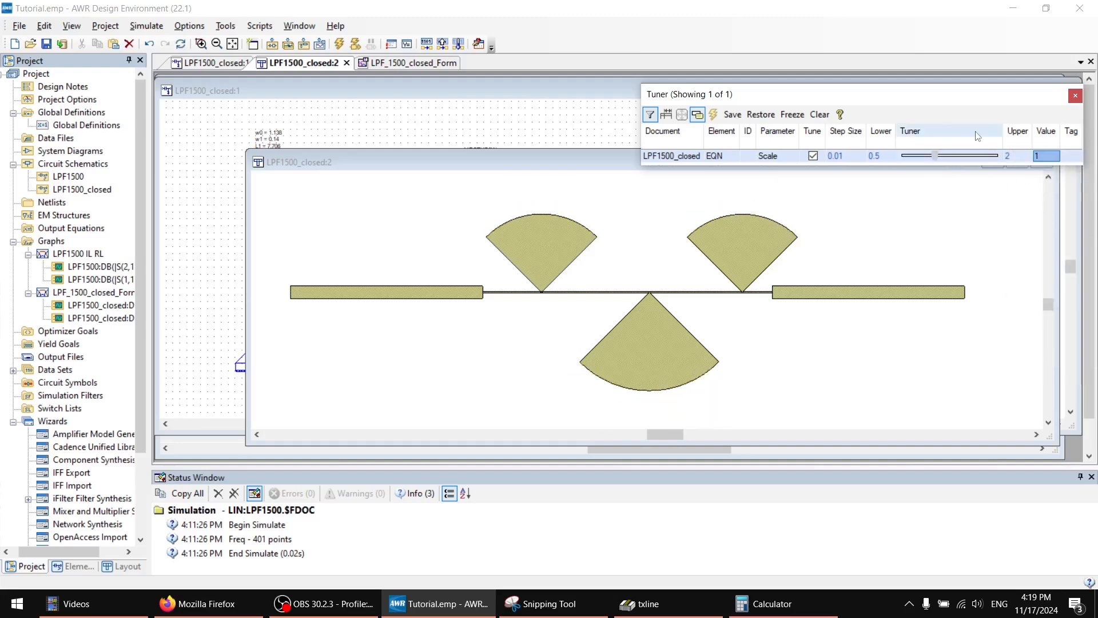
Step: Examine how the line sections and radial stubs connect in the LPF1500_closed layout and return to its schematic
click(860, 214)
mouse_move(482, 161)
mouse_down()
mouse_move(398, 122)
mouse_move(383, 176)
mouse_move(468, 189)
mouse_move(476, 146)
mouse_up()
click(489, 277)
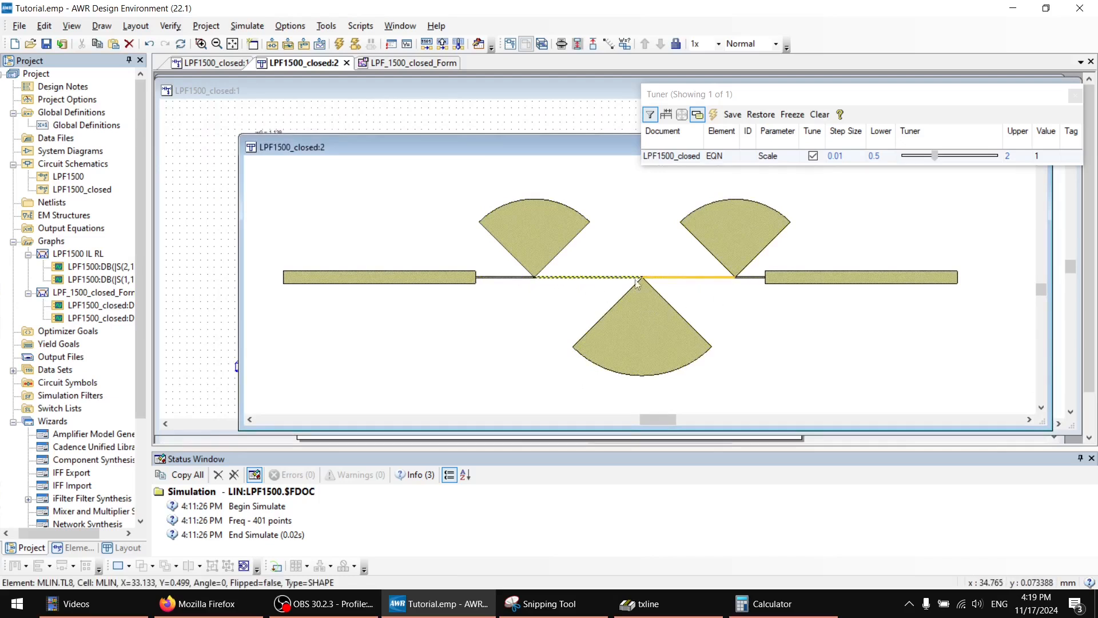
click(663, 277)
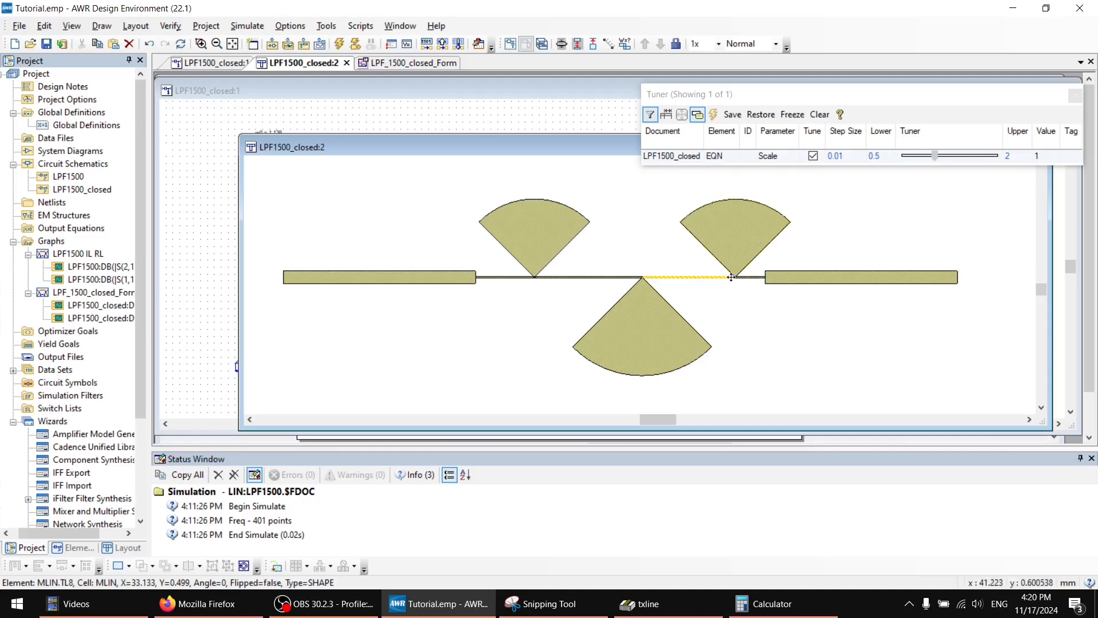
click(648, 236)
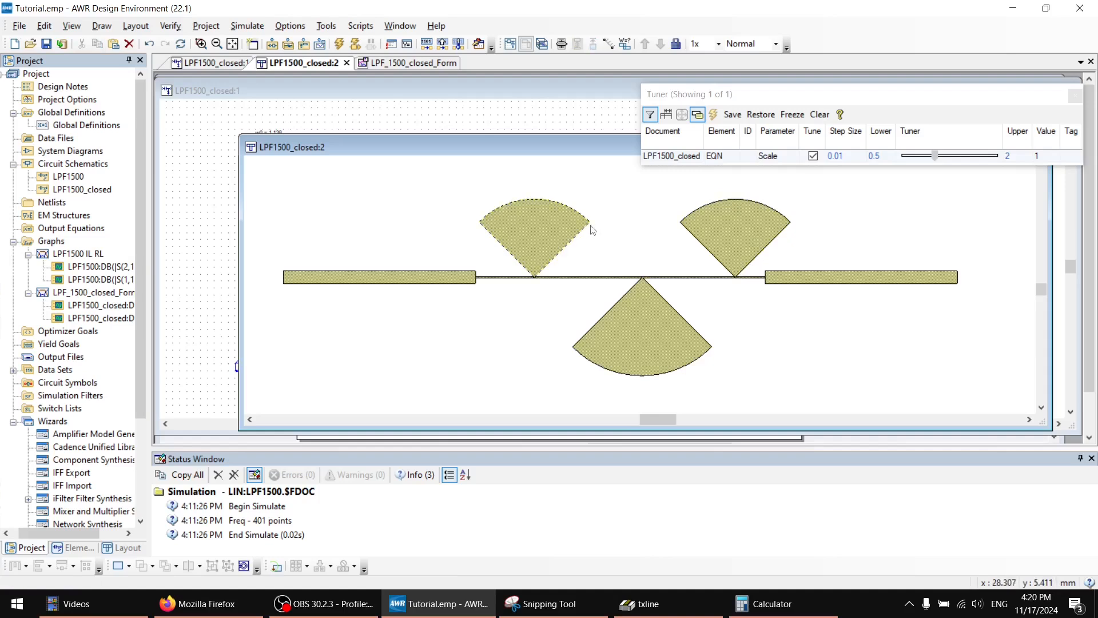
key(ctrl+a)
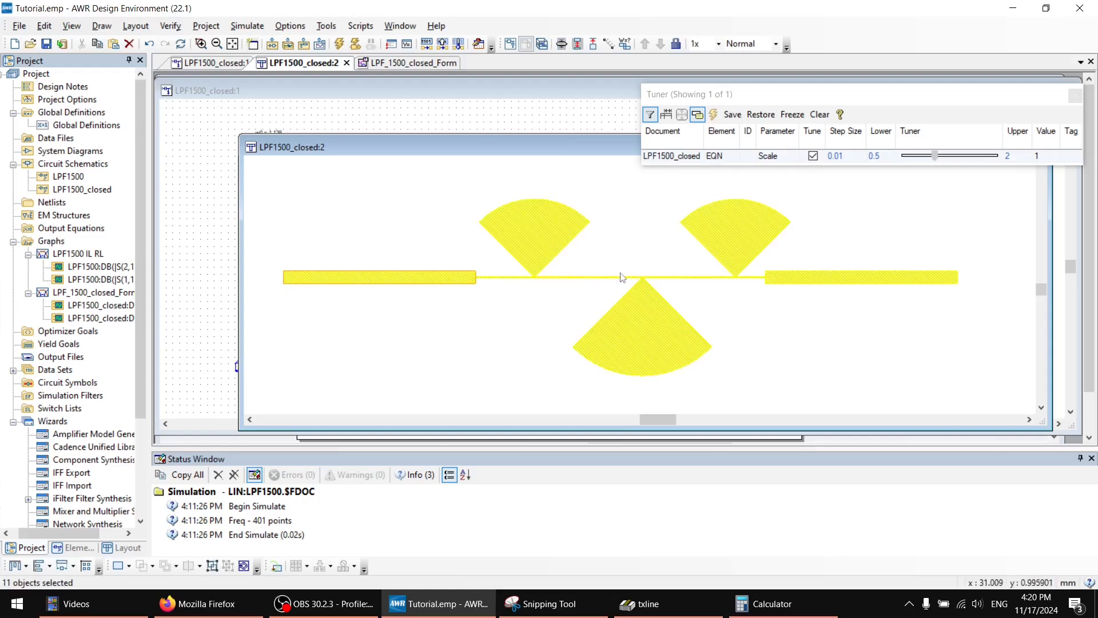
click(896, 203)
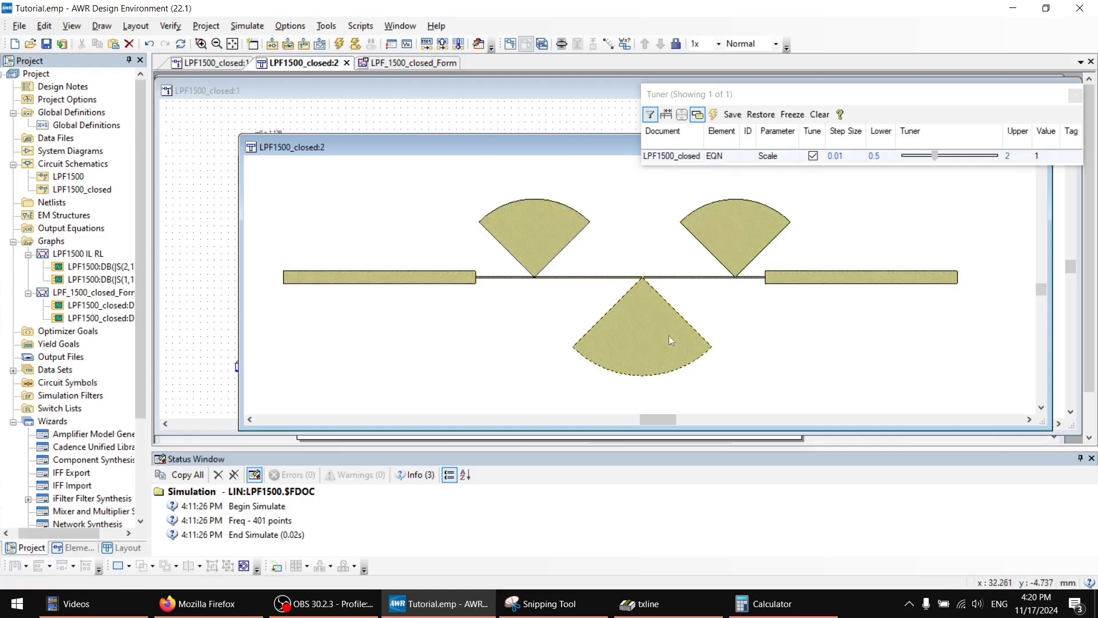
click(529, 127)
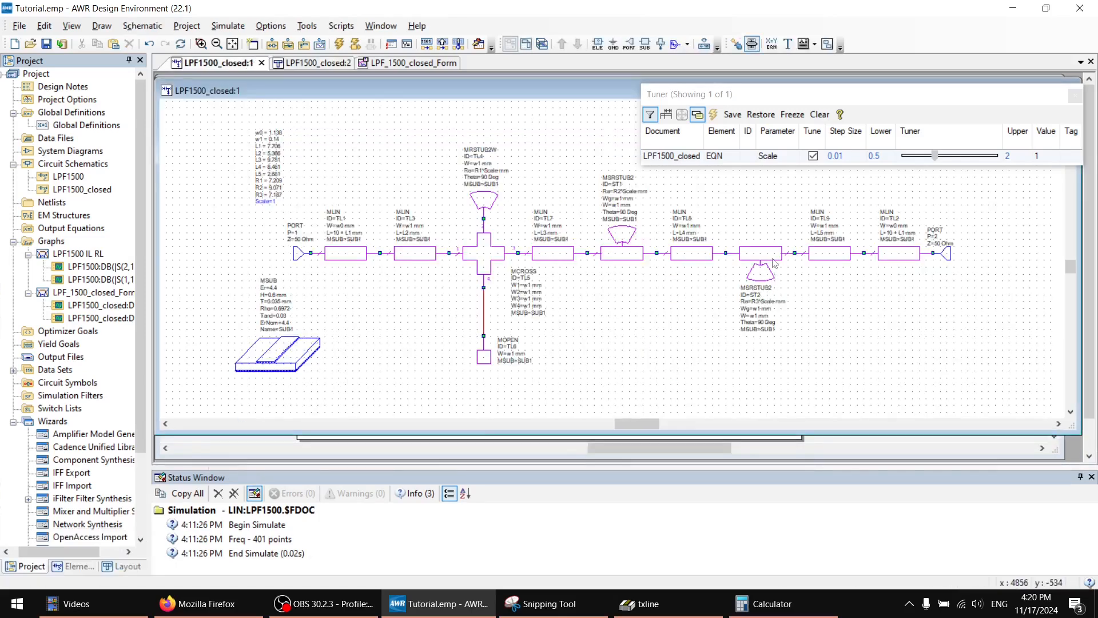
Step: Show the LPF_1500_closed_Form graph, move the Tuner off its legend and tune Scale to 0.89
click(374, 67)
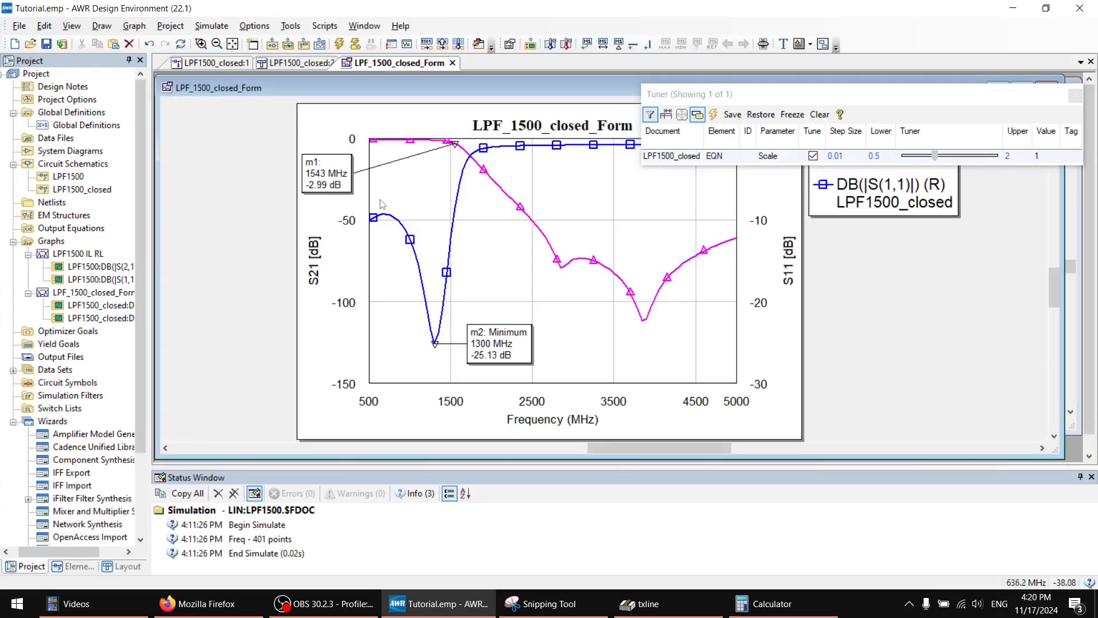
drag(743, 94, 751, 325)
mouse_move(941, 387)
mouse_down()
mouse_move(957, 394)
mouse_move(935, 396)
mouse_up()
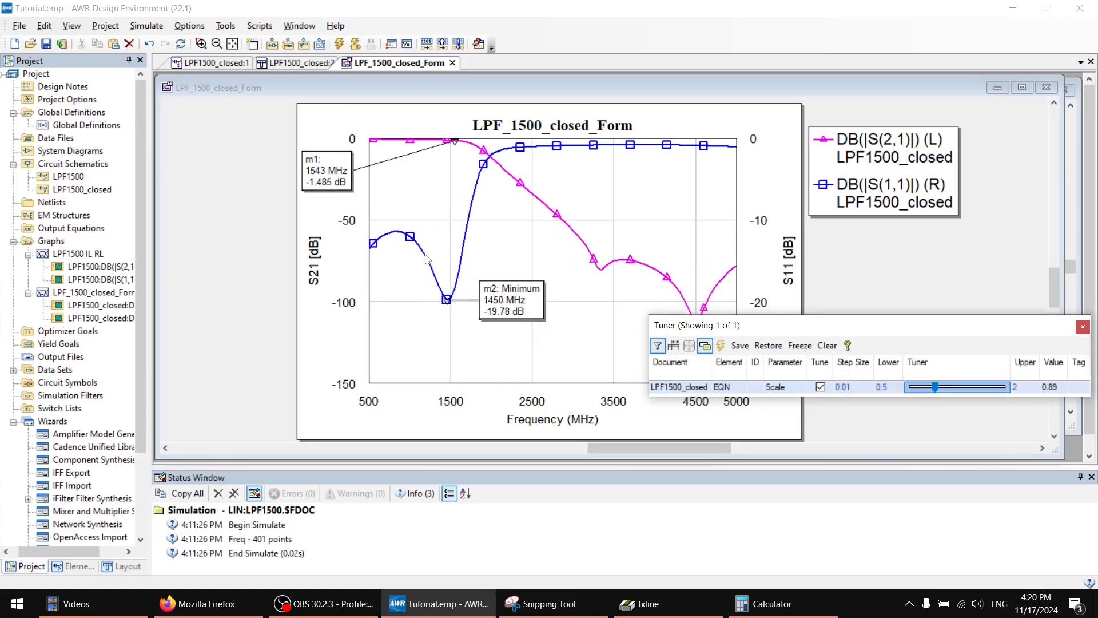
Step: Add a marker to the S11 curve's low-frequency peak at about 865 MHz and place its label below the curve
drag(417, 247, 401, 242)
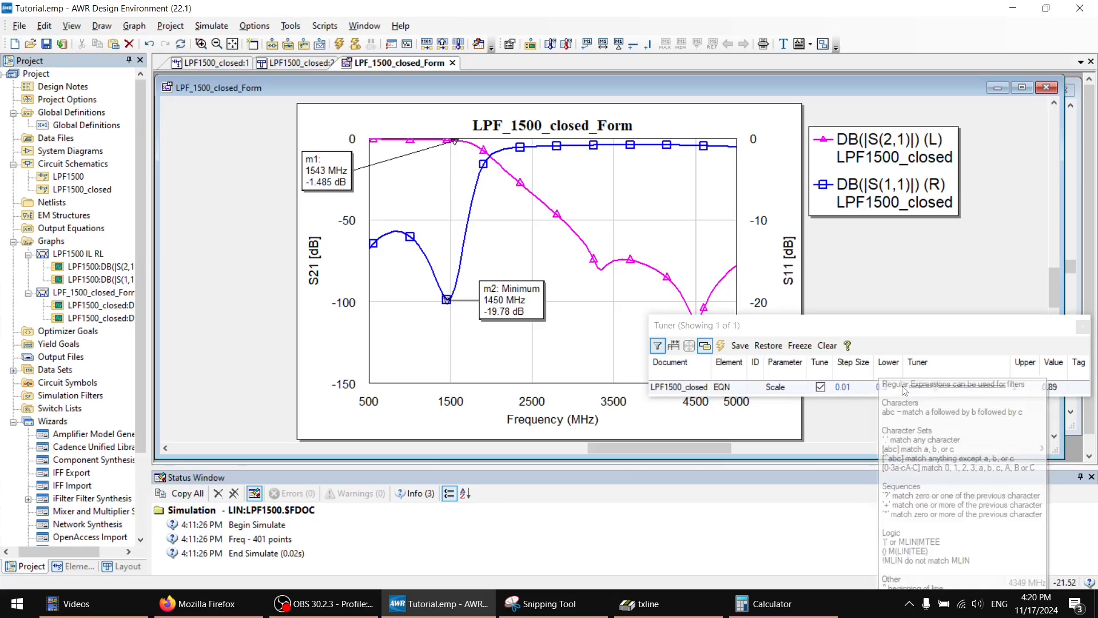
right_click(401, 232)
click(446, 337)
drag(406, 286, 398, 279)
click(442, 249)
drag(347, 346, 338, 347)
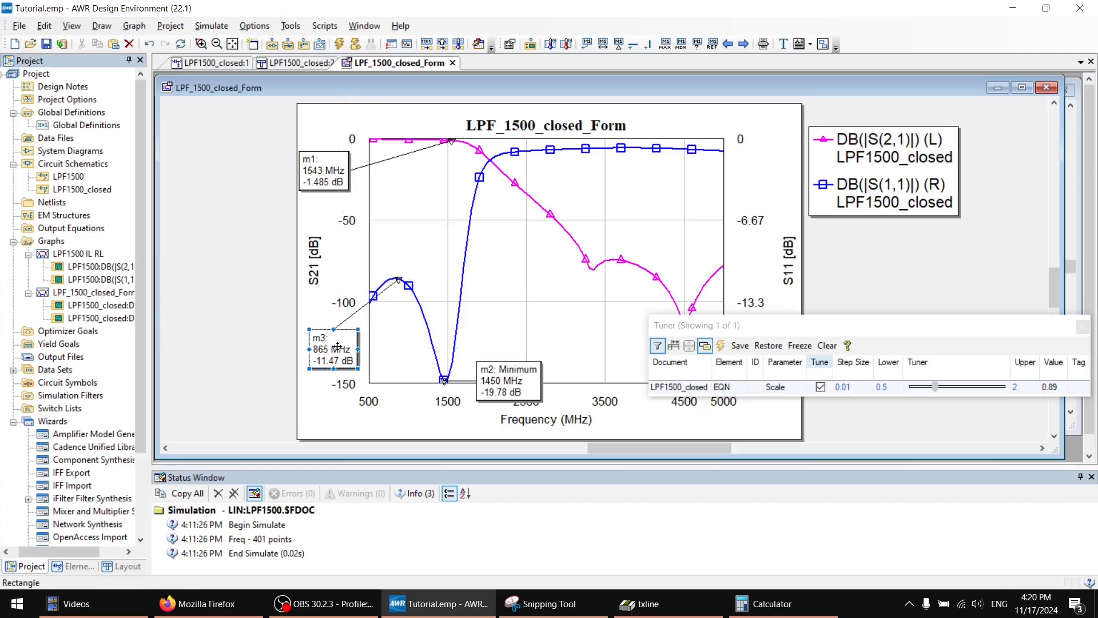
Step: Fine-tune Scale to 0.88 while comparing the S11 and S21 curves, and shift the Tuner across the graph
click(797, 395)
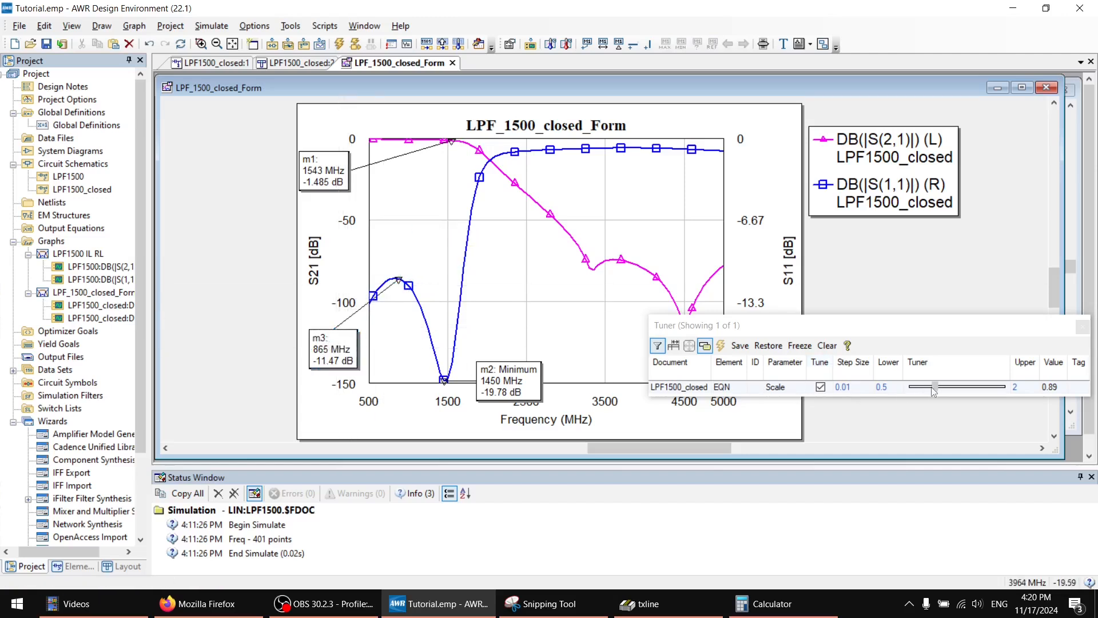
drag(936, 390, 935, 391)
drag(927, 331, 829, 306)
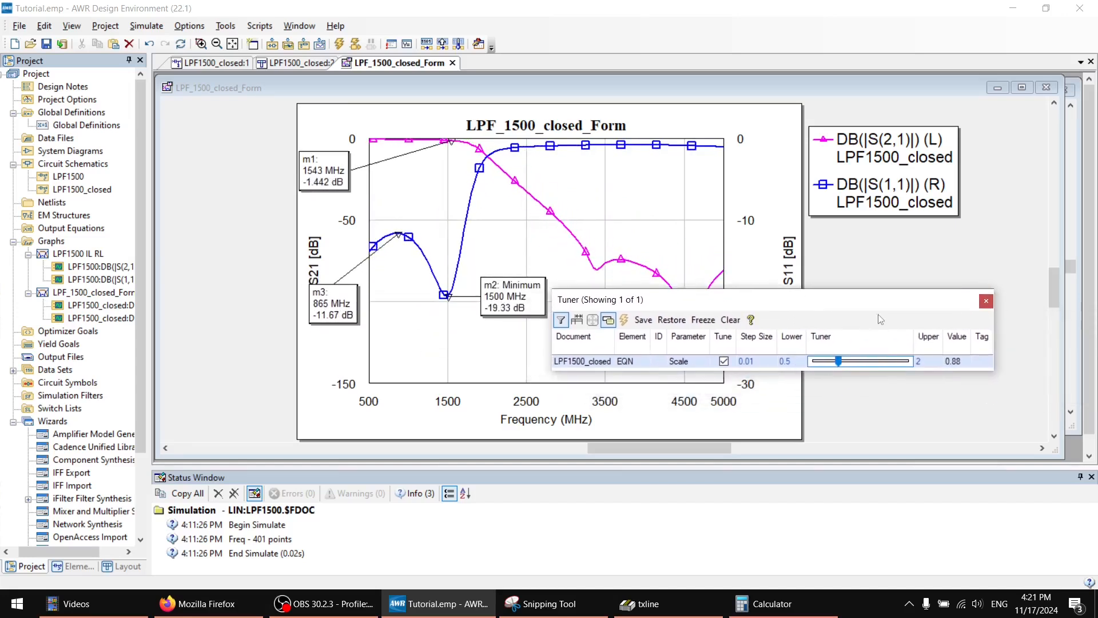
Step: Restore the Scale variable to 1 in the Tuner and close the Tuner
click(672, 320)
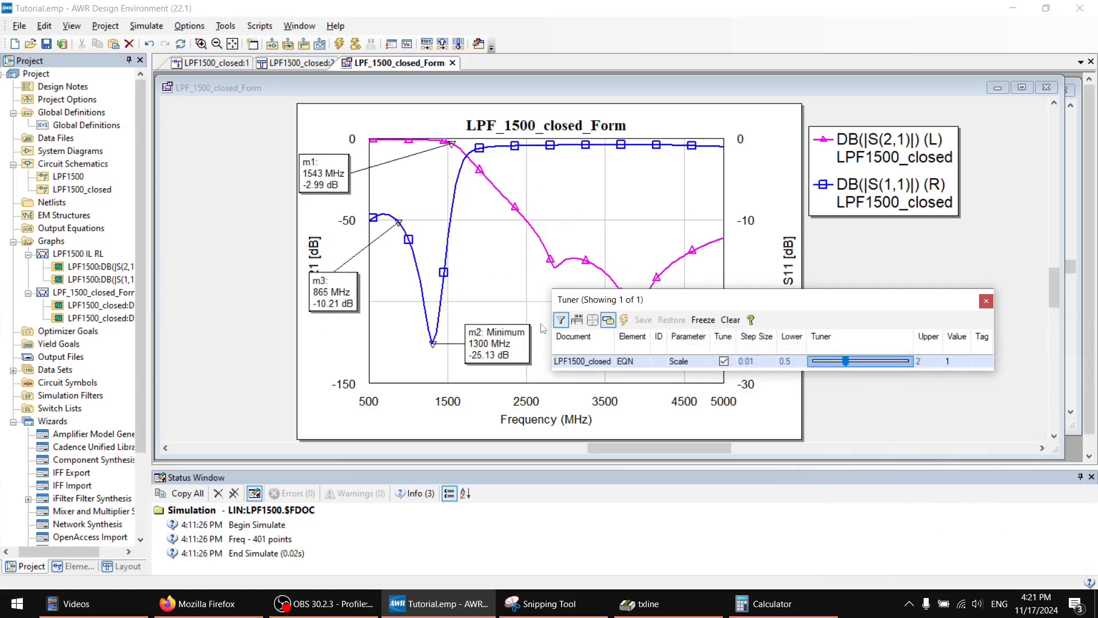
click(985, 303)
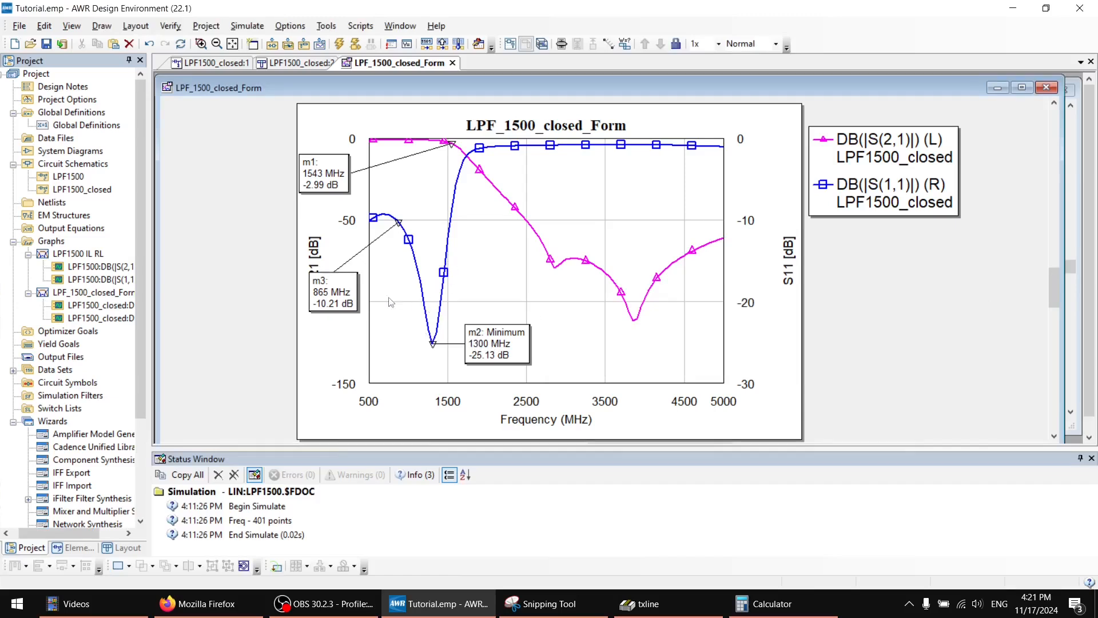
Step: Move the 865 MHz marker's label down, clear of the S21 axis title
click(357, 304)
drag(339, 297, 345, 345)
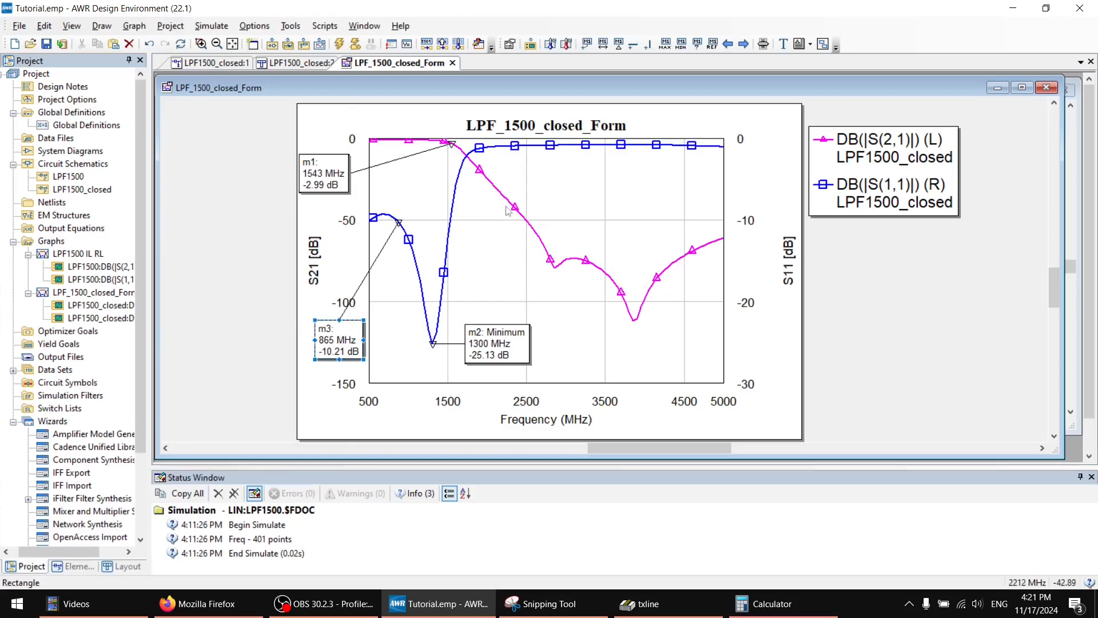
Step: Review the LPF1500_closed layout and schematic, and duplicate the schematic in the project
click(285, 65)
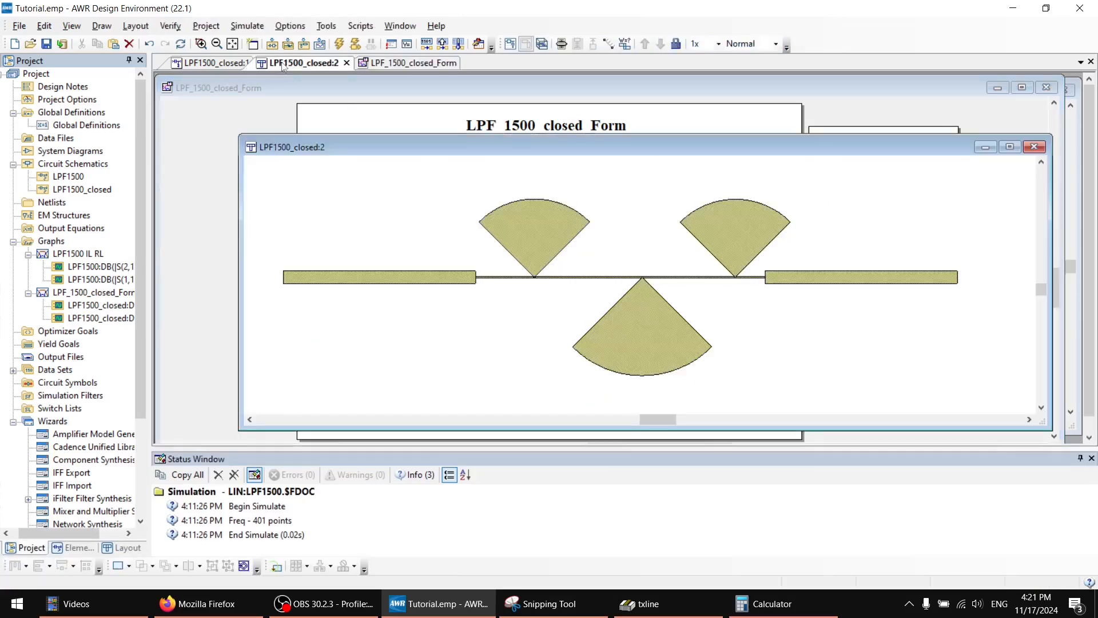
click(205, 64)
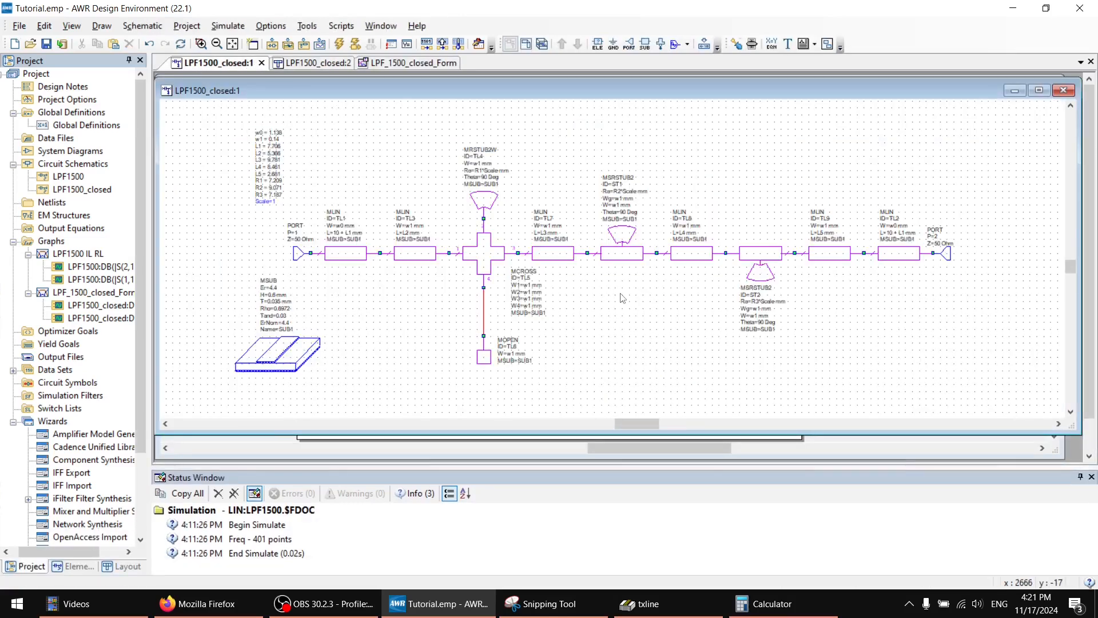
scroll(614, 343, up, 3)
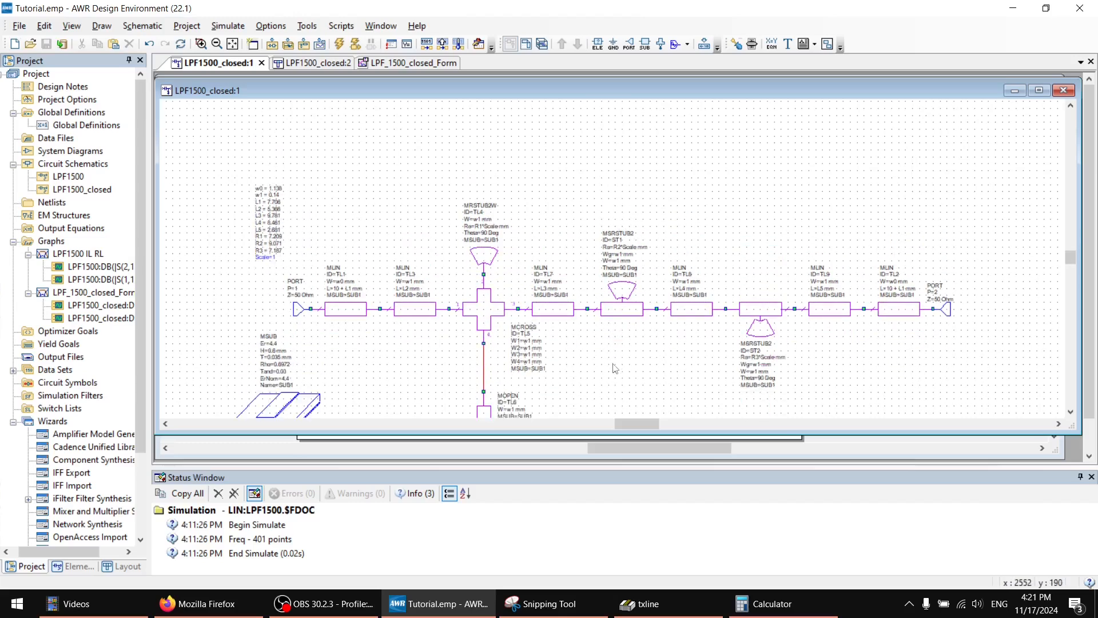
scroll(622, 393, down, 1)
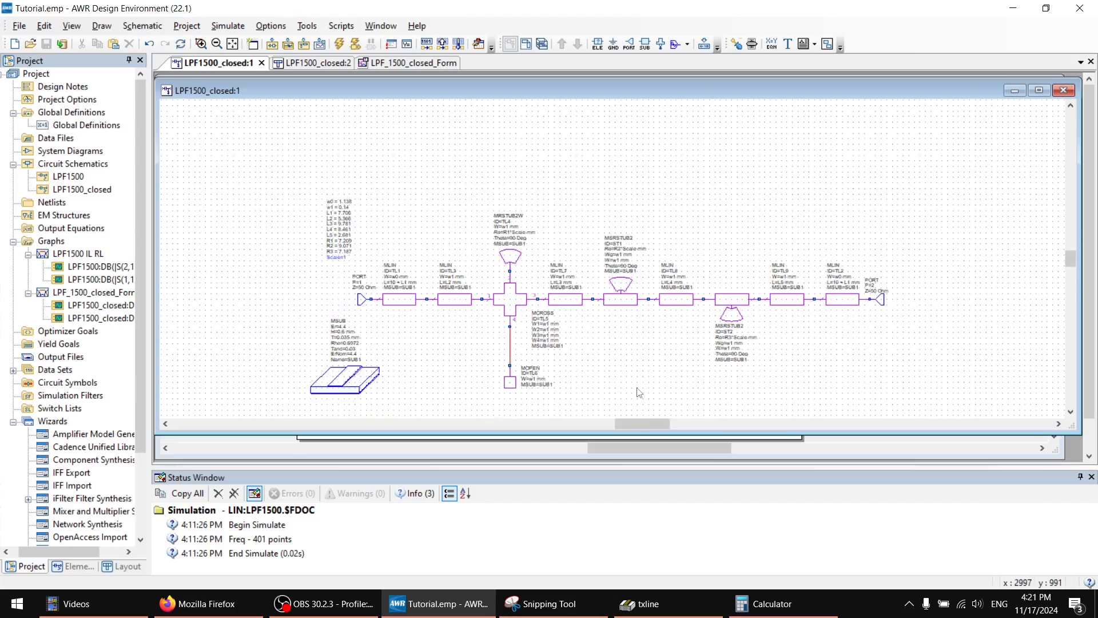
scroll(632, 386, down, 1)
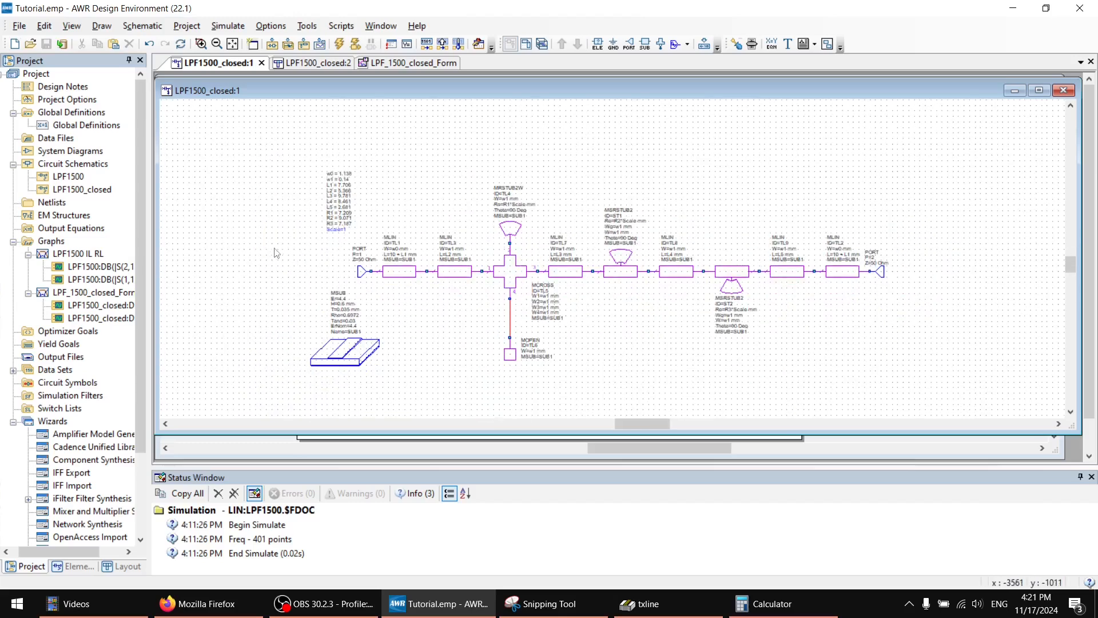
click(78, 191)
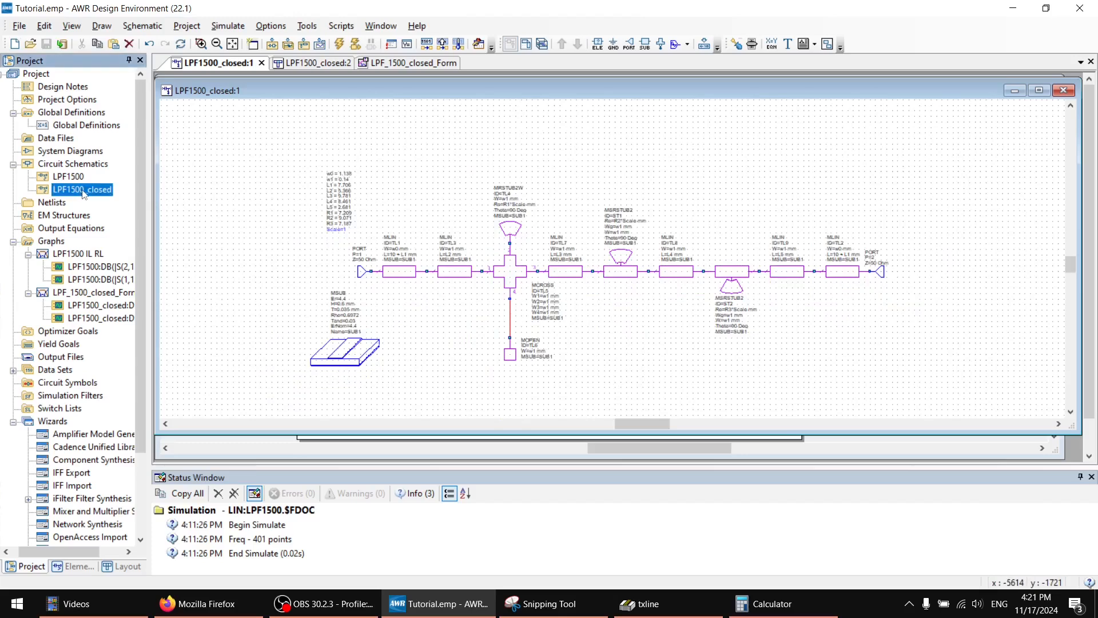
right_click(84, 193)
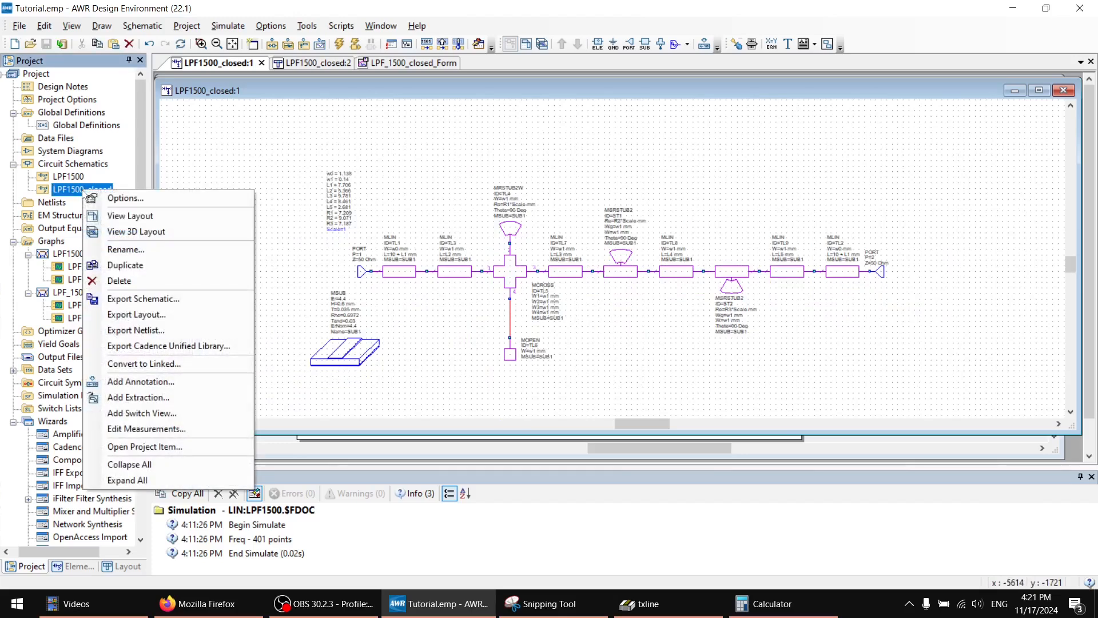
click(133, 266)
Step: Rename the duplicated schematic as LPF1500_closed_EM
click(99, 203)
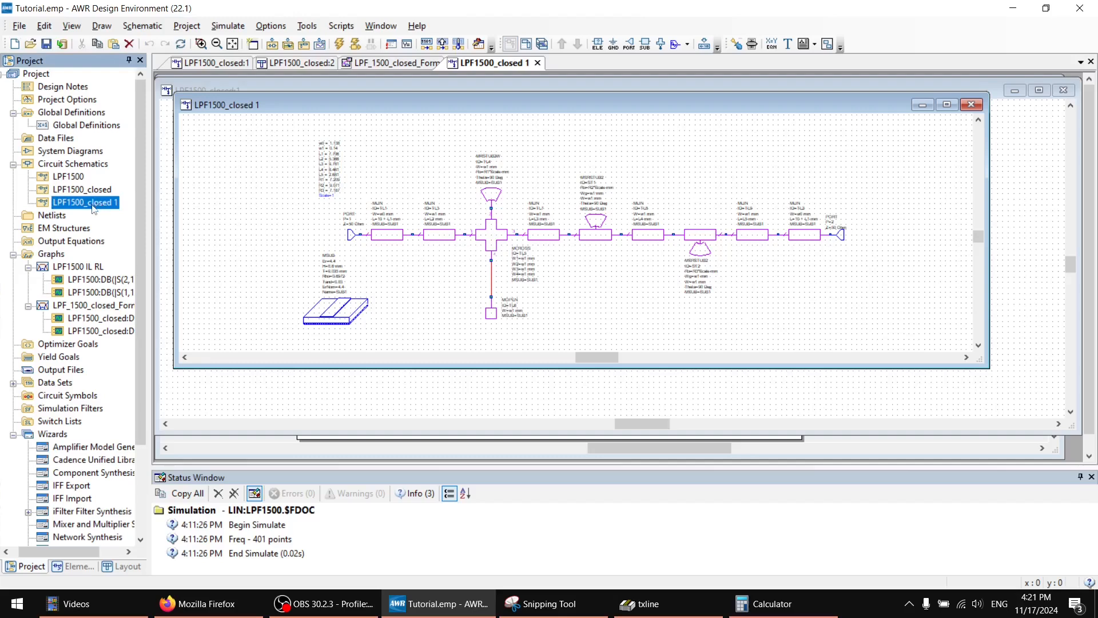
right_click(92, 206)
click(143, 255)
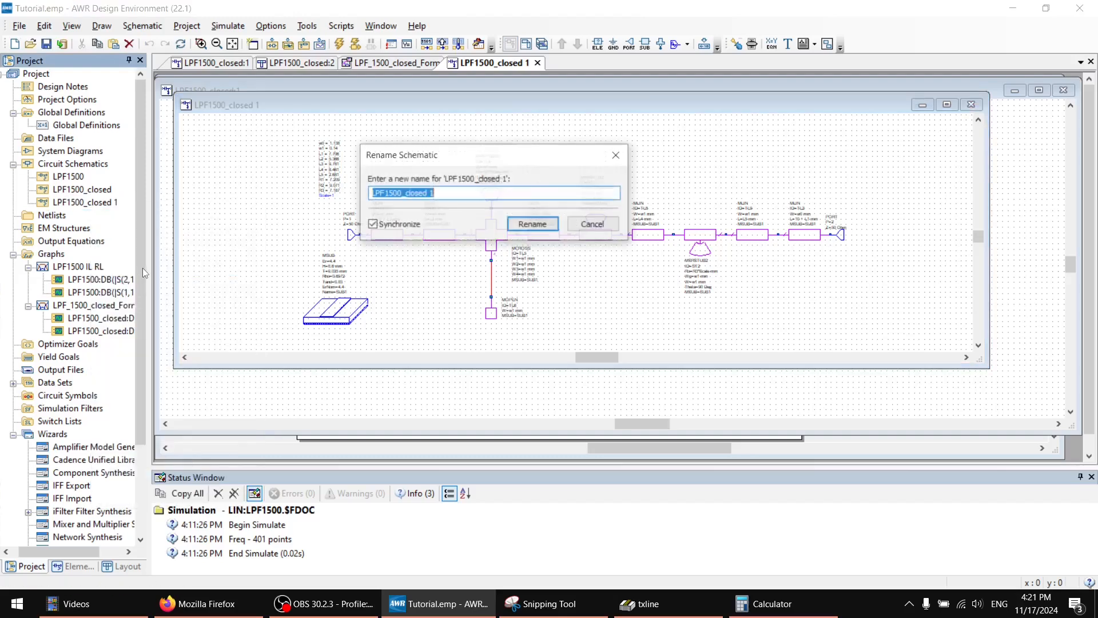
key(Right)
key(BackSpace)
key(BackSpace)
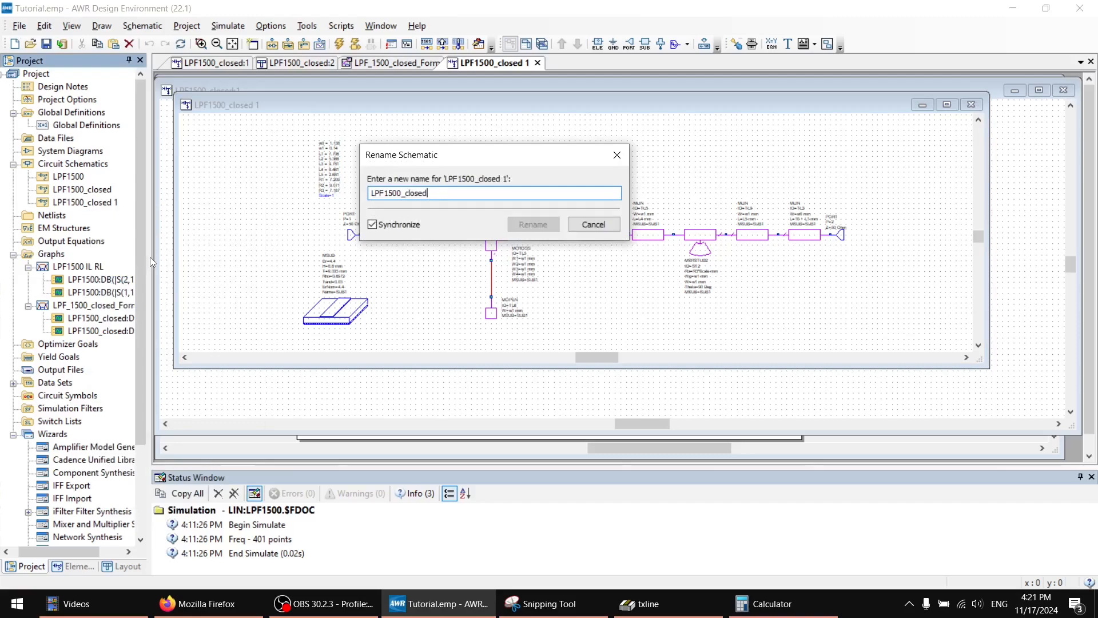
text(_EM)
key(Return)
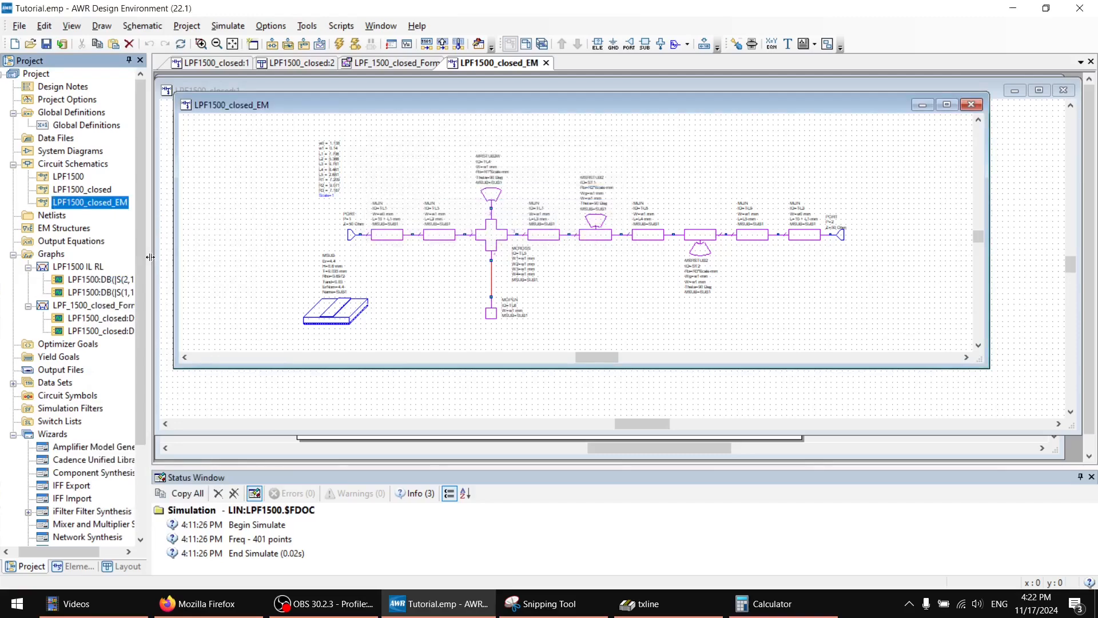
Step: Enlarge the LPF1500_closed_EM schematic window to fill the workspace and fit the whole circuit inside it
drag(177, 92, 161, 75)
drag(989, 369, 1081, 463)
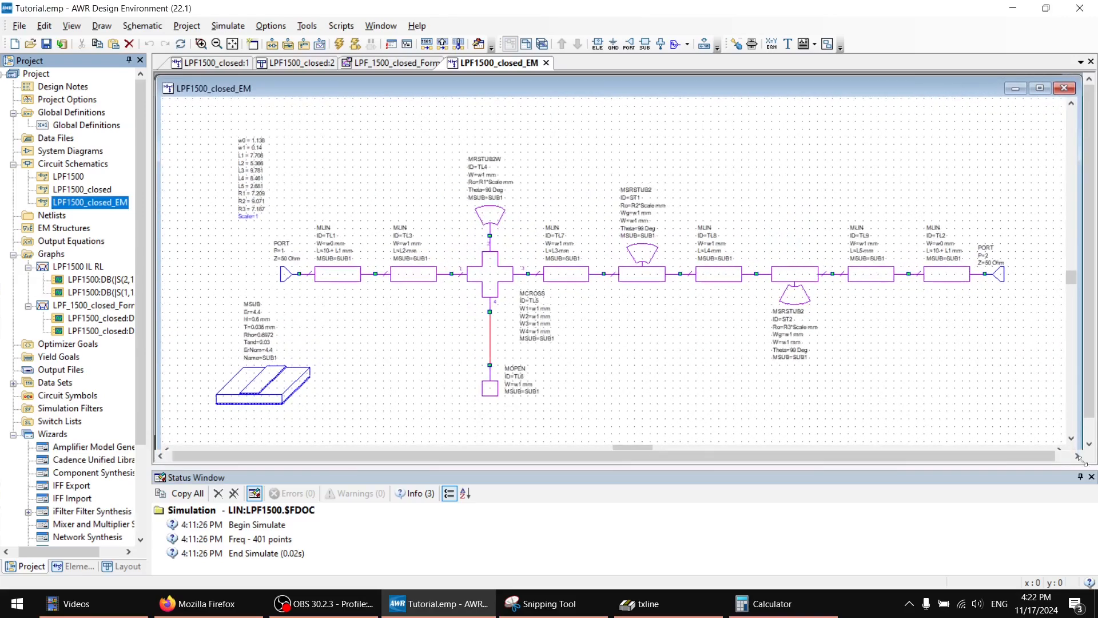
middle_drag(679, 337, 684, 364)
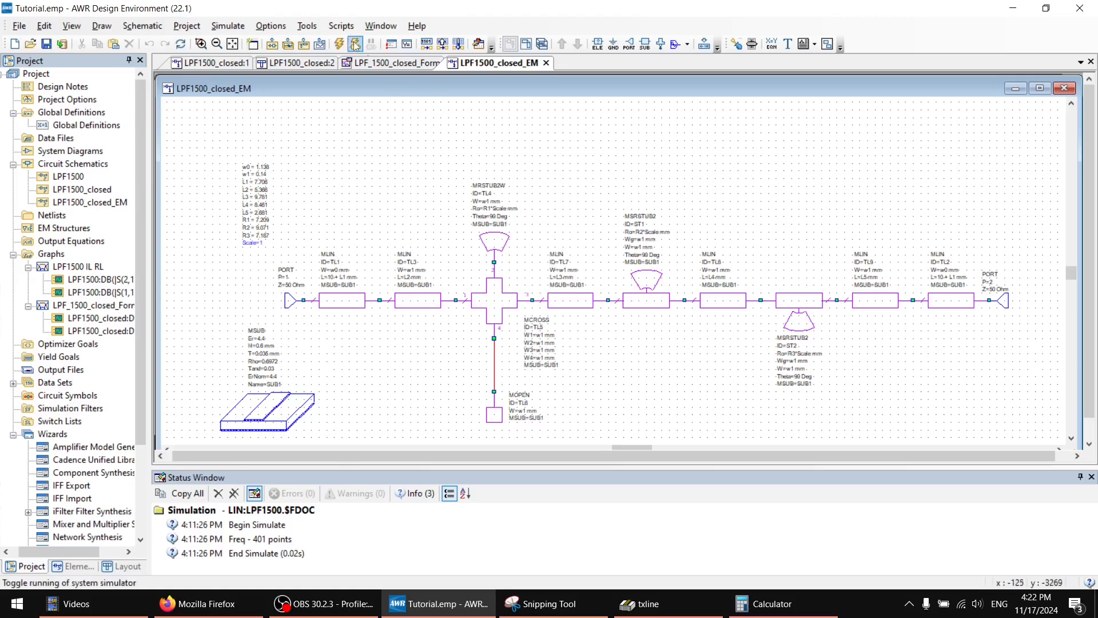
Step: Run the Create_Stackup EM script for the LPF1500_closed_EM substrate with a 0.5 mm grid
click(341, 26)
mouse_move(368, 93)
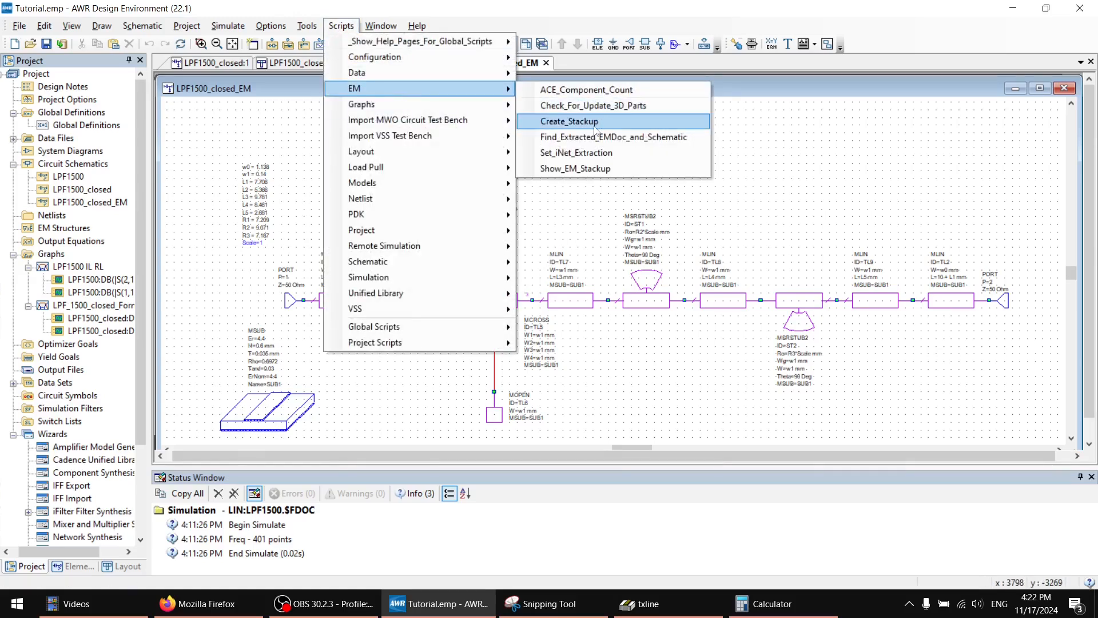
click(594, 127)
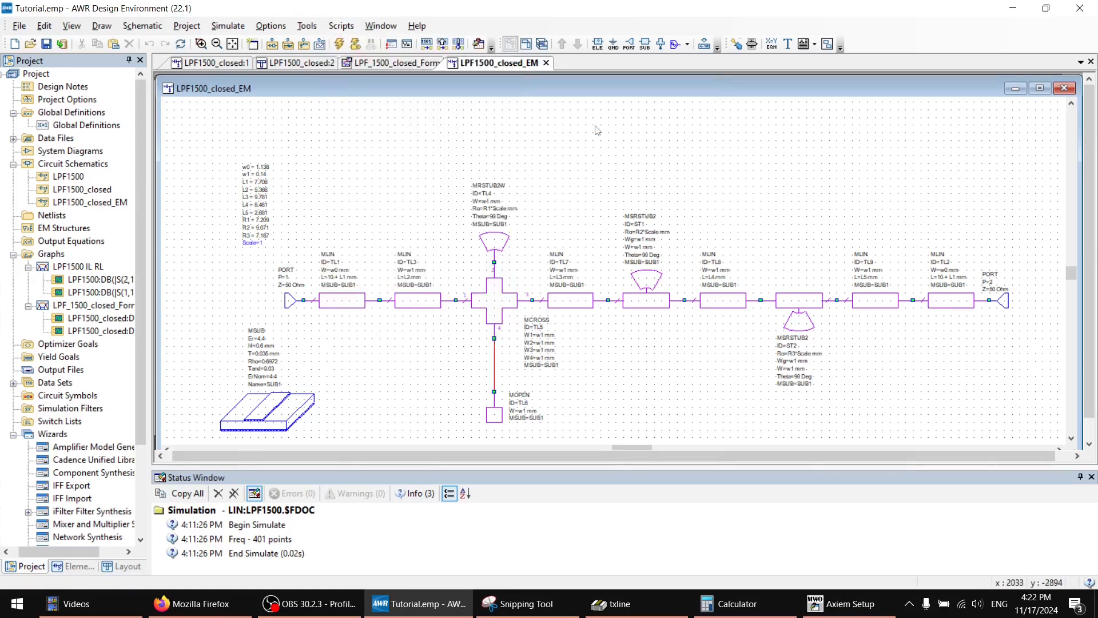
click(841, 605)
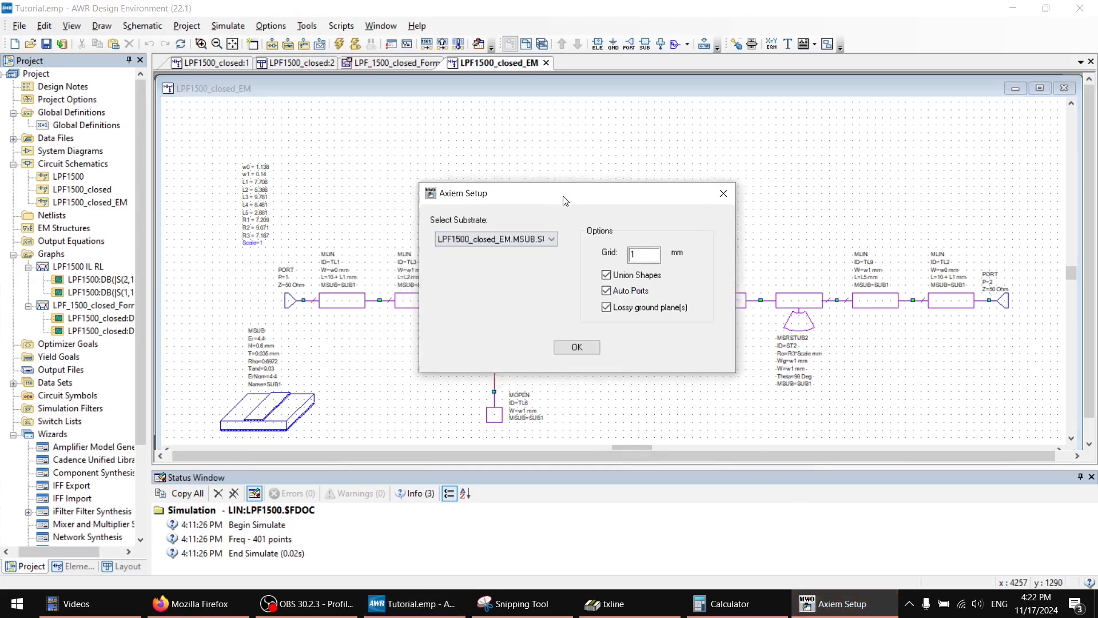
drag(565, 200, 642, 250)
click(719, 299)
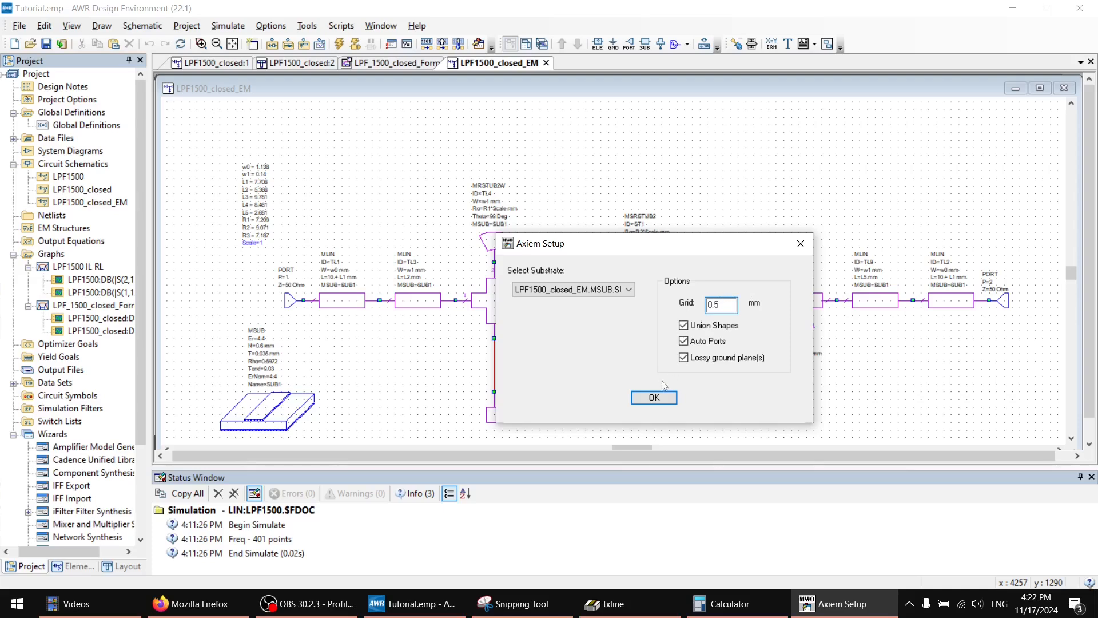
click(641, 402)
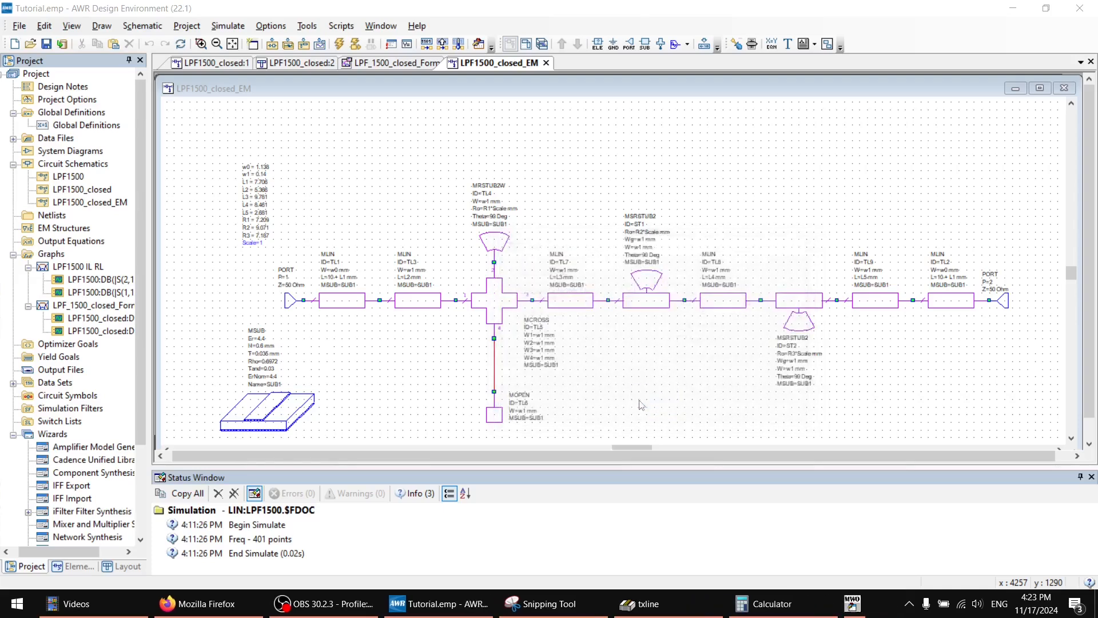
Step: Examine the generated STACKUP and EXTRACT elements above the circuit, including the EXTRACT block's X and Y cell sizes
scroll(676, 214, up, 4)
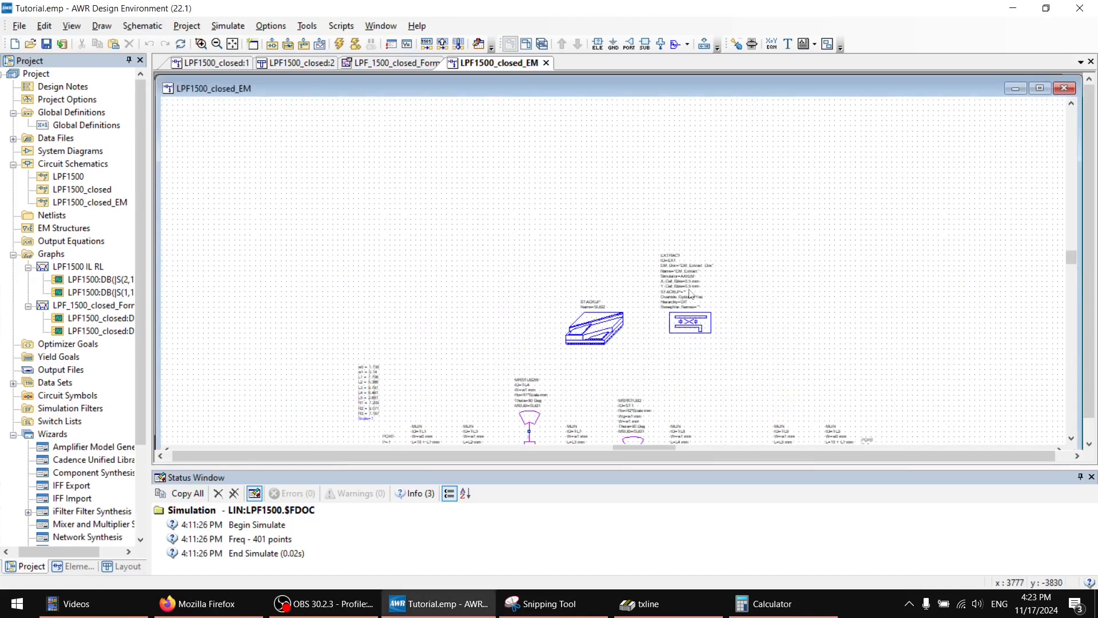
scroll(685, 230, up, 1)
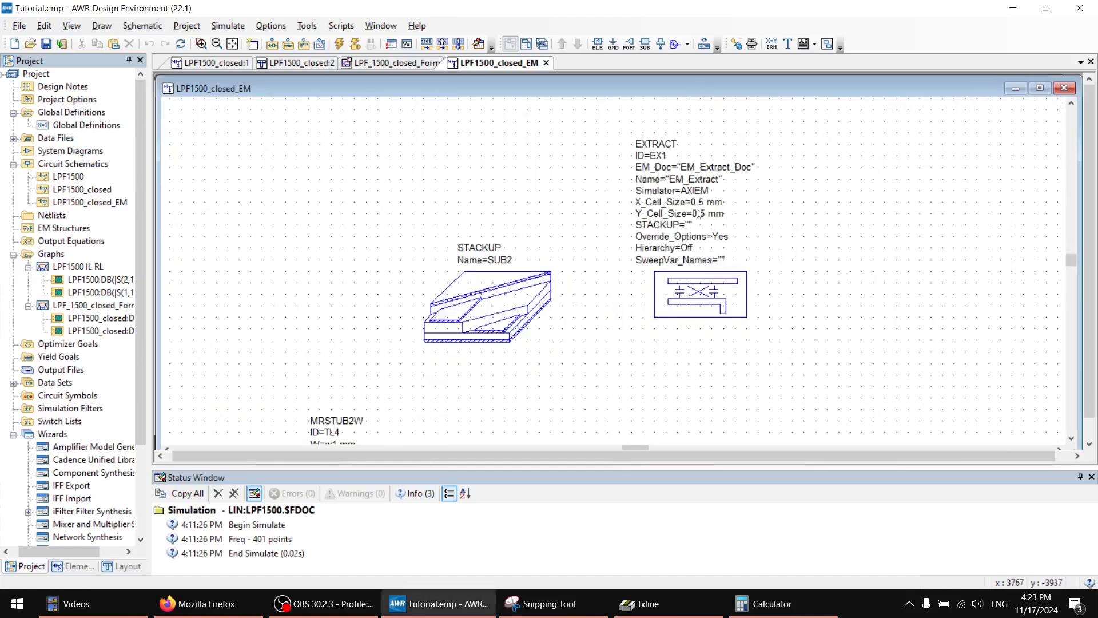
double_click(702, 204)
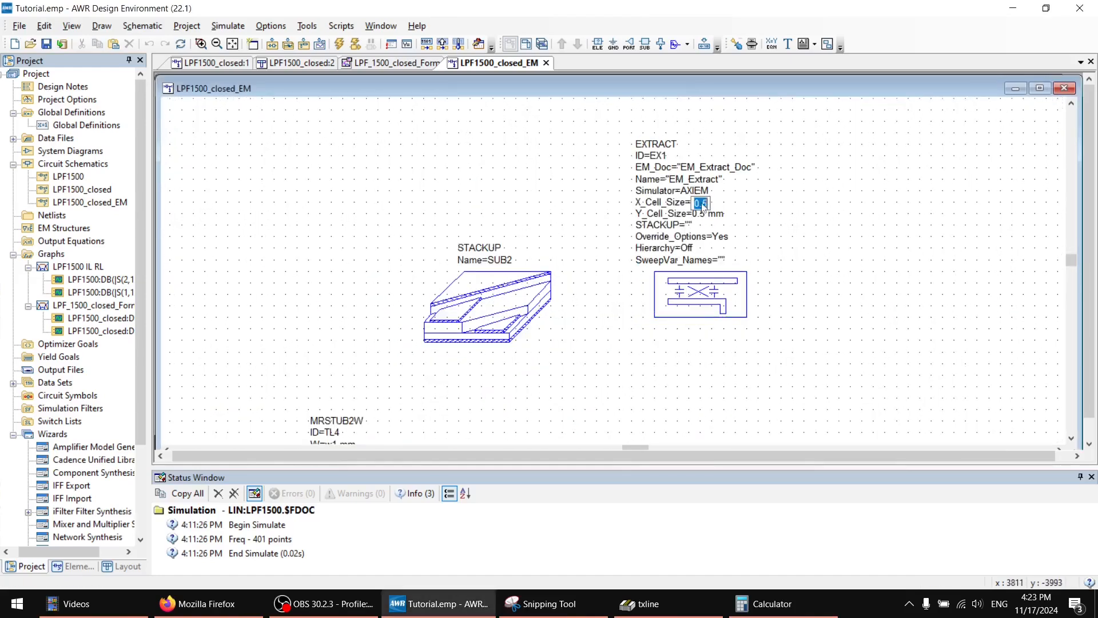
click(812, 212)
click(720, 305)
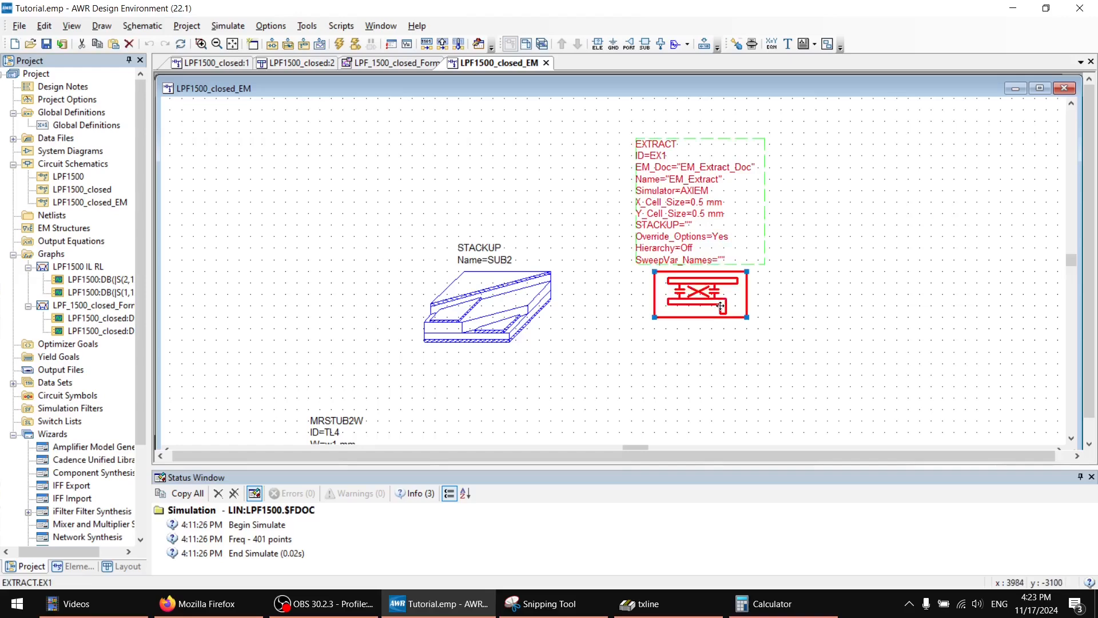
scroll(647, 295, down, 4)
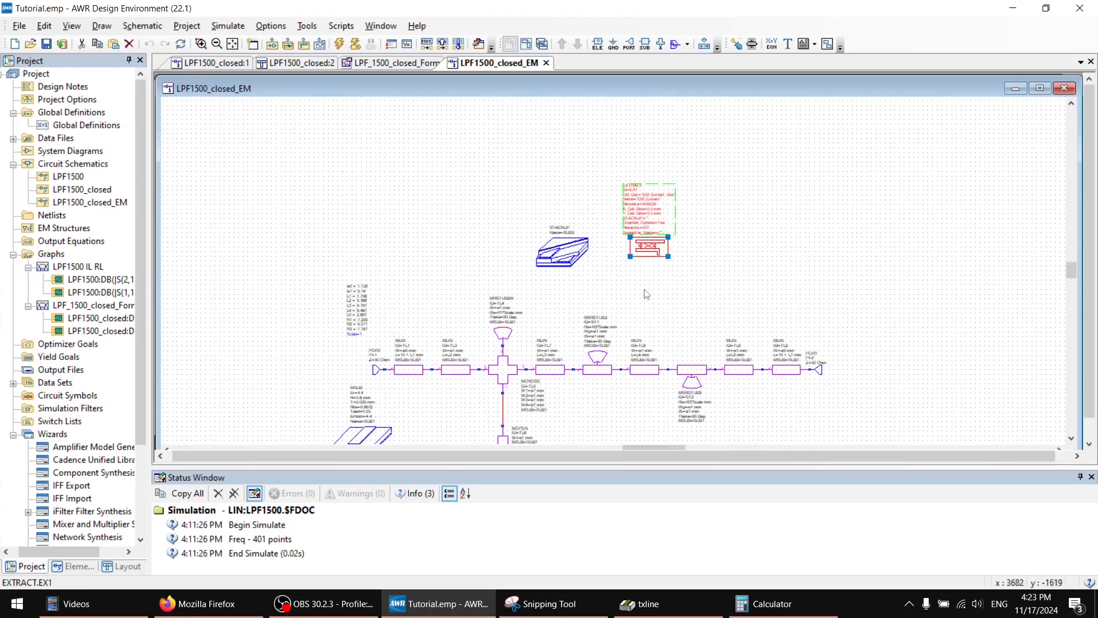
scroll(646, 294, down, 2)
scroll(636, 303, up, 2)
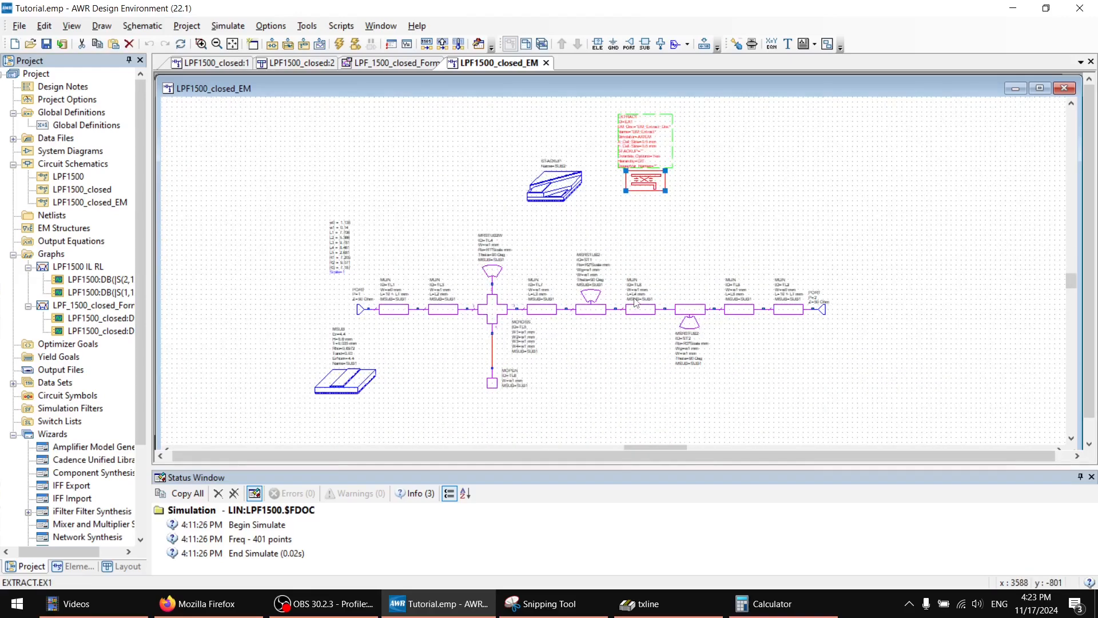
click(617, 230)
click(646, 166)
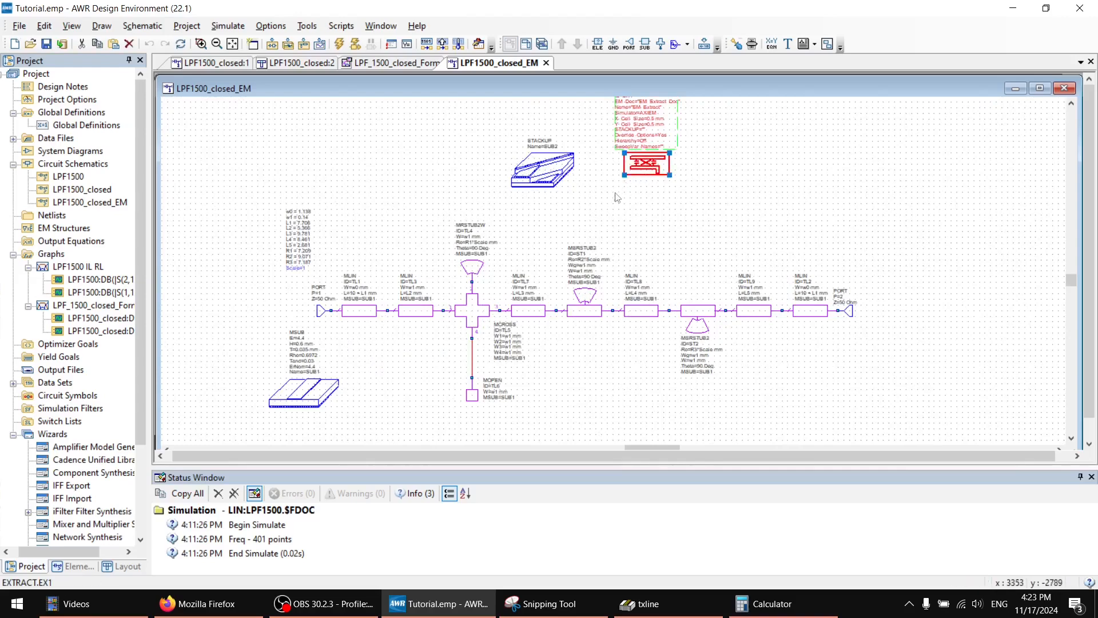
middle_drag(607, 210, 641, 232)
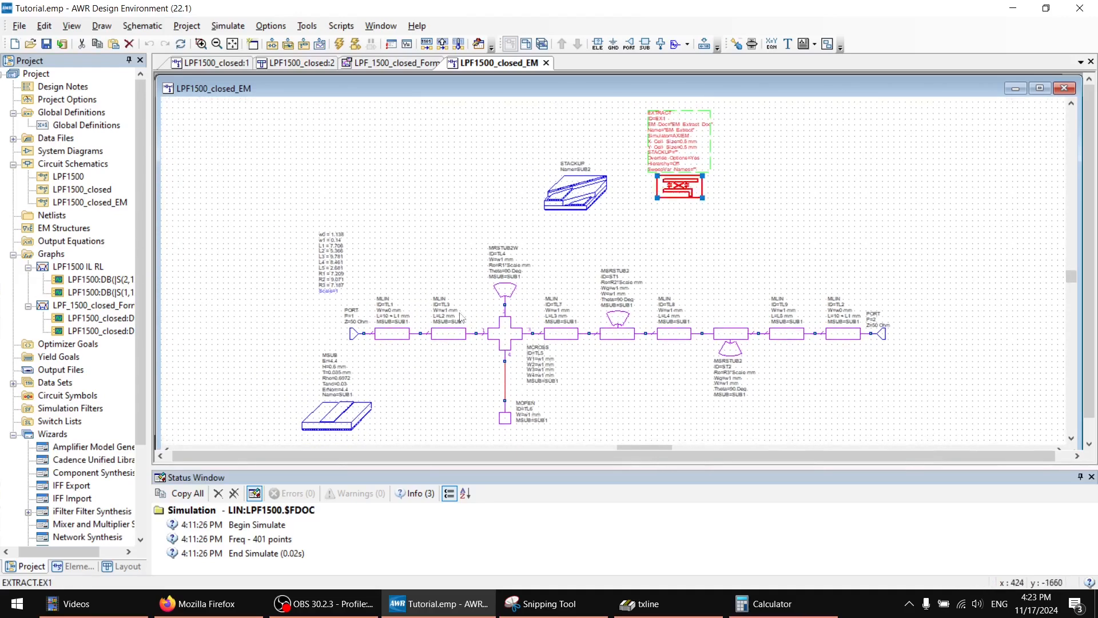
click(554, 263)
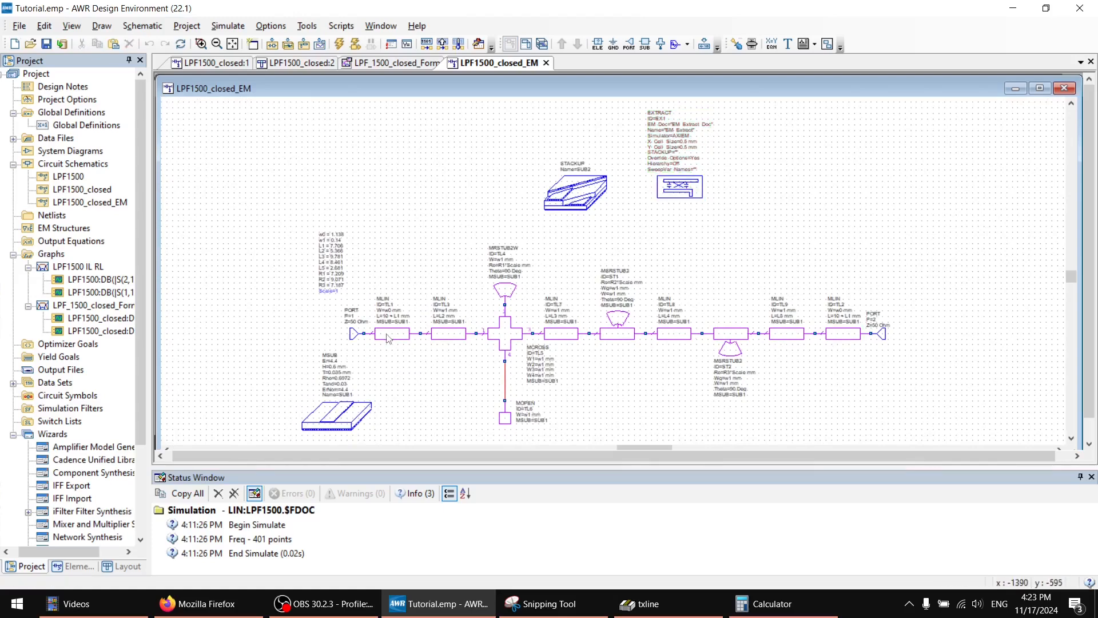
Step: Enable EM extraction in the EM_Extract group for all eleven microstrip elements, and check which elements the EXTRACT block highlights
click(388, 335)
ctrl+click(450, 336)
ctrl+click(495, 335)
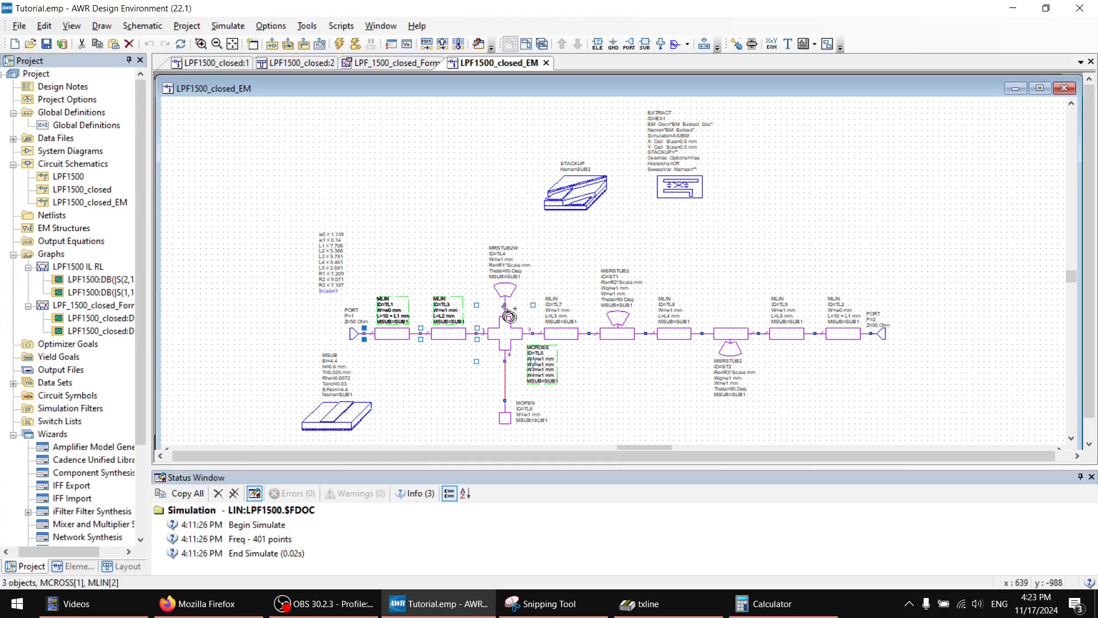
ctrl+click(504, 295)
ctrl+click(503, 415)
ctrl+click(560, 336)
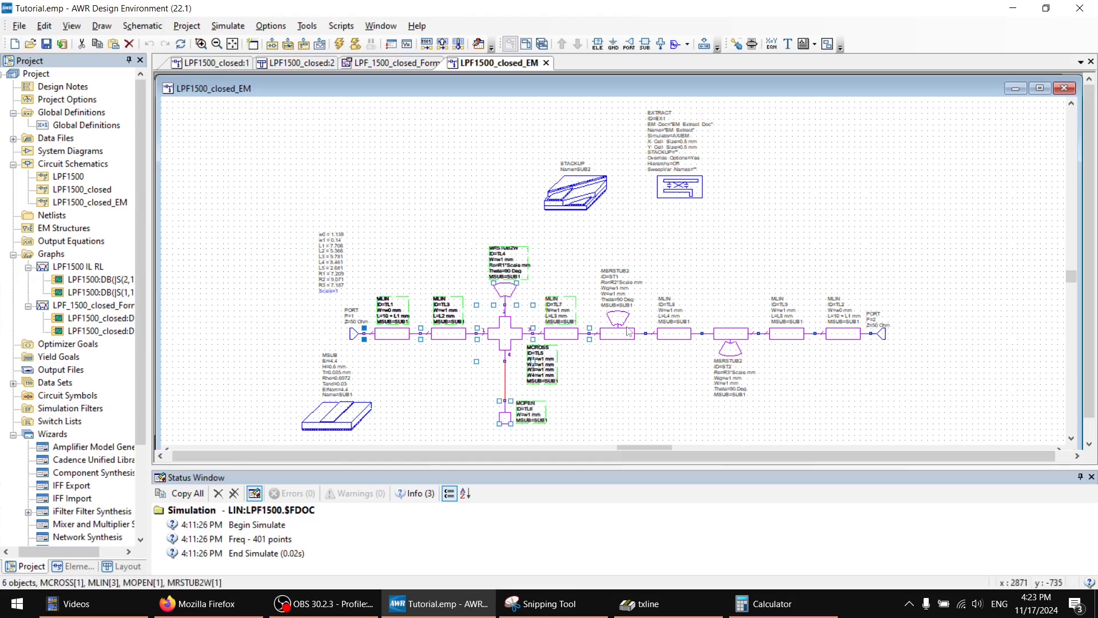
ctrl+click(629, 332)
ctrl+click(670, 334)
ctrl+click(730, 334)
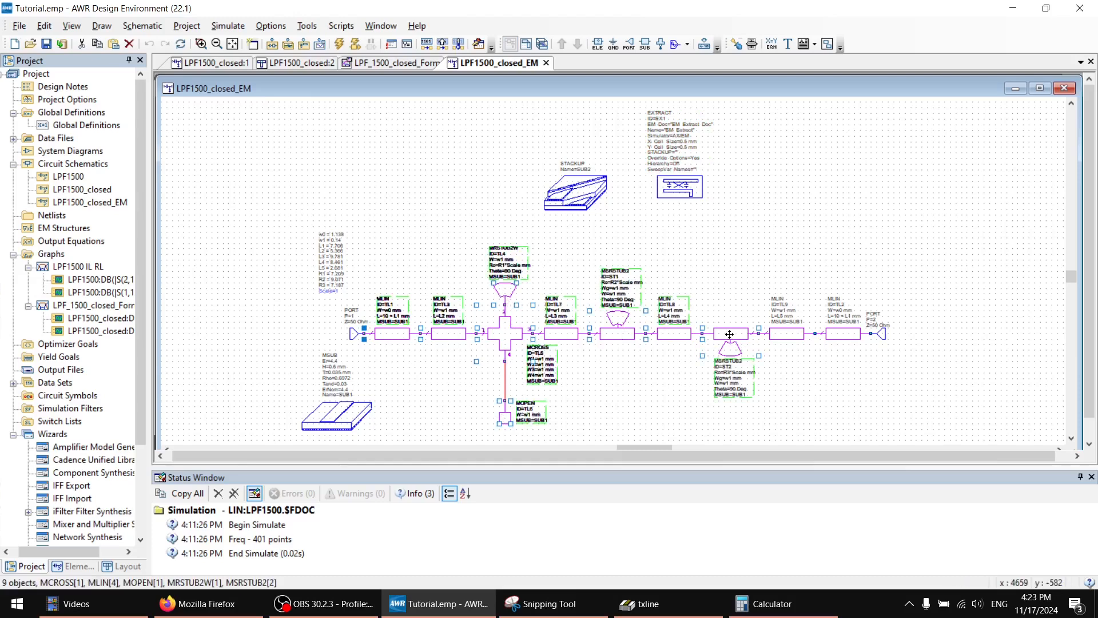
ctrl+click(783, 337)
ctrl+click(836, 337)
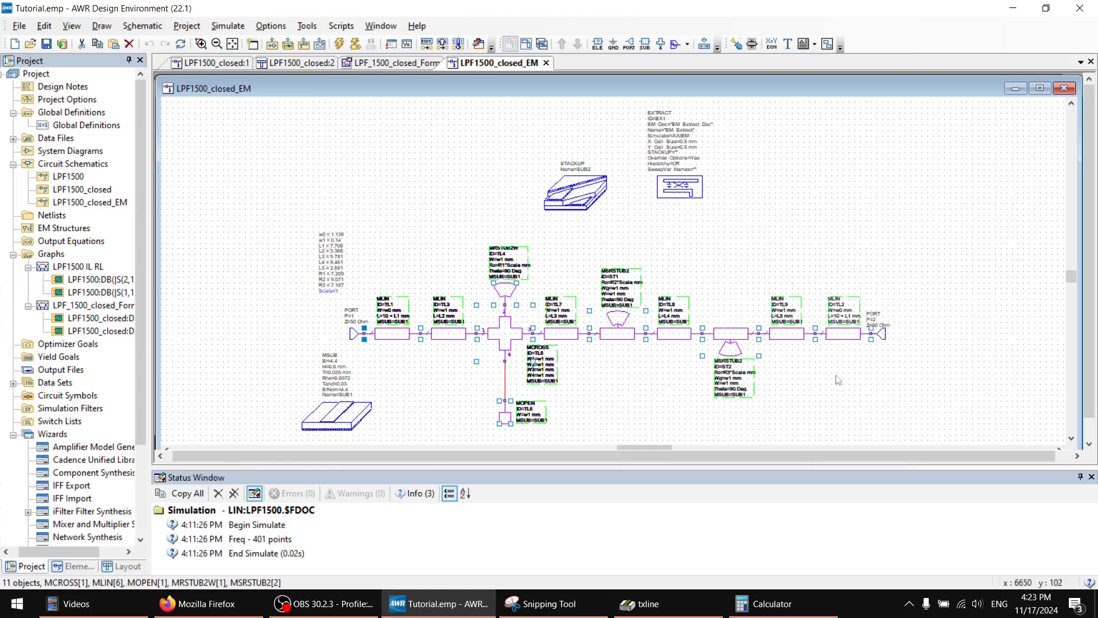
right_click(504, 334)
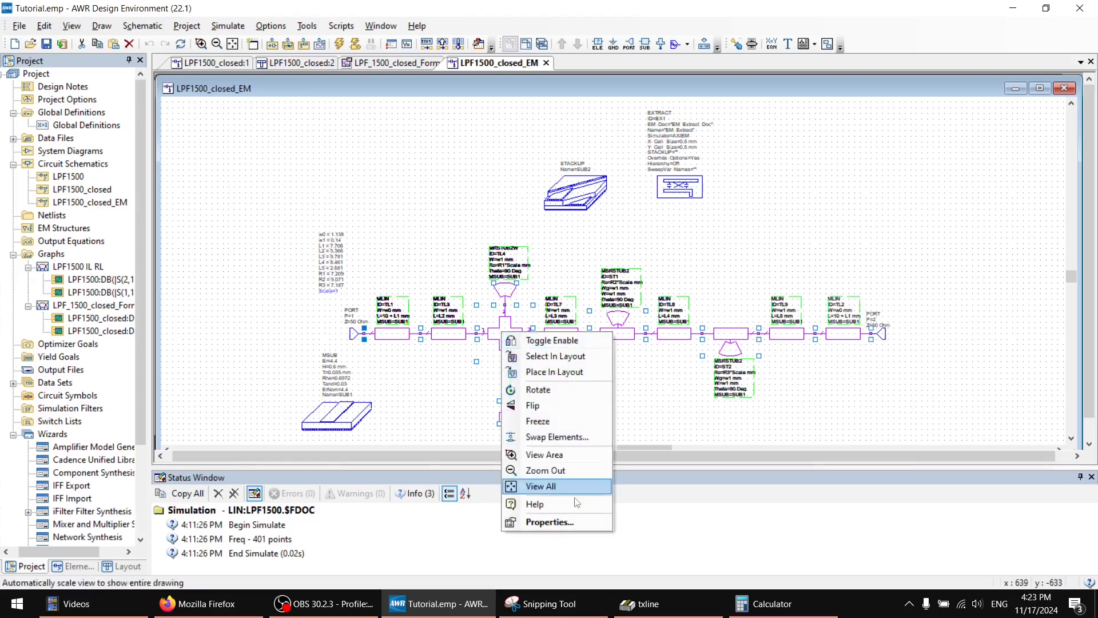
click(571, 520)
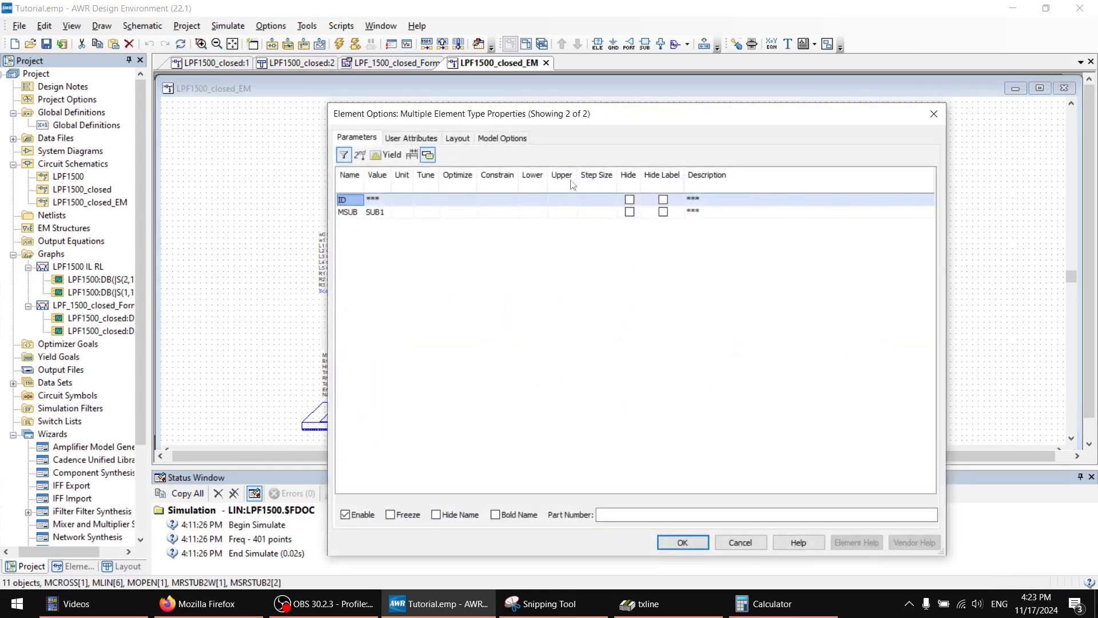
mouse_move(536, 121)
mouse_down()
mouse_move(504, 353)
mouse_move(585, 352)
mouse_move(567, 342)
mouse_move(555, 117)
mouse_up()
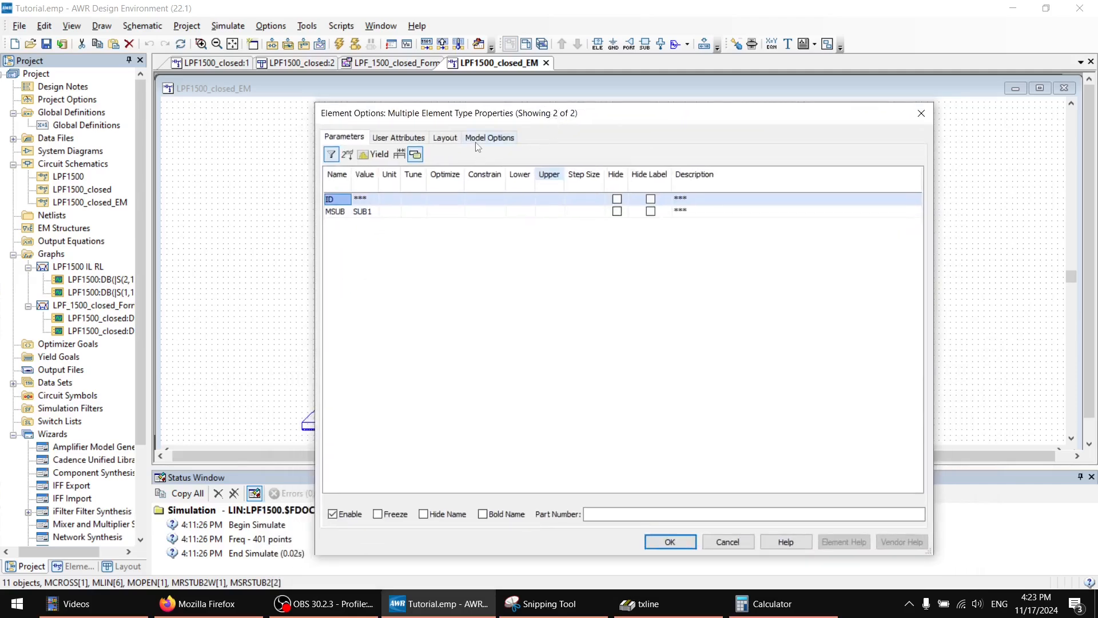
click(489, 138)
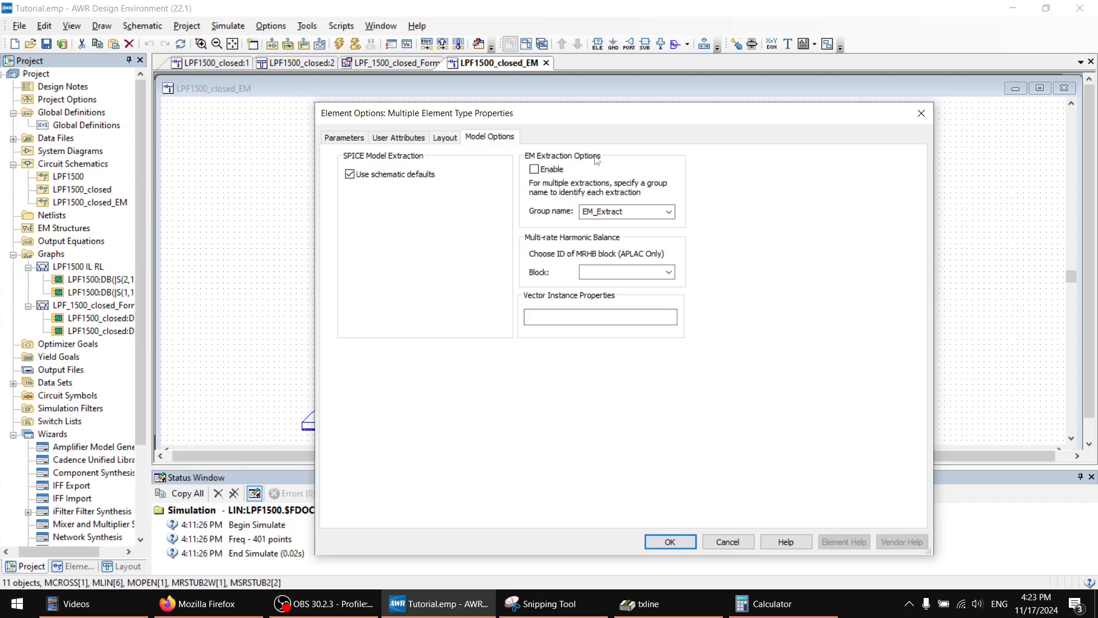
click(535, 169)
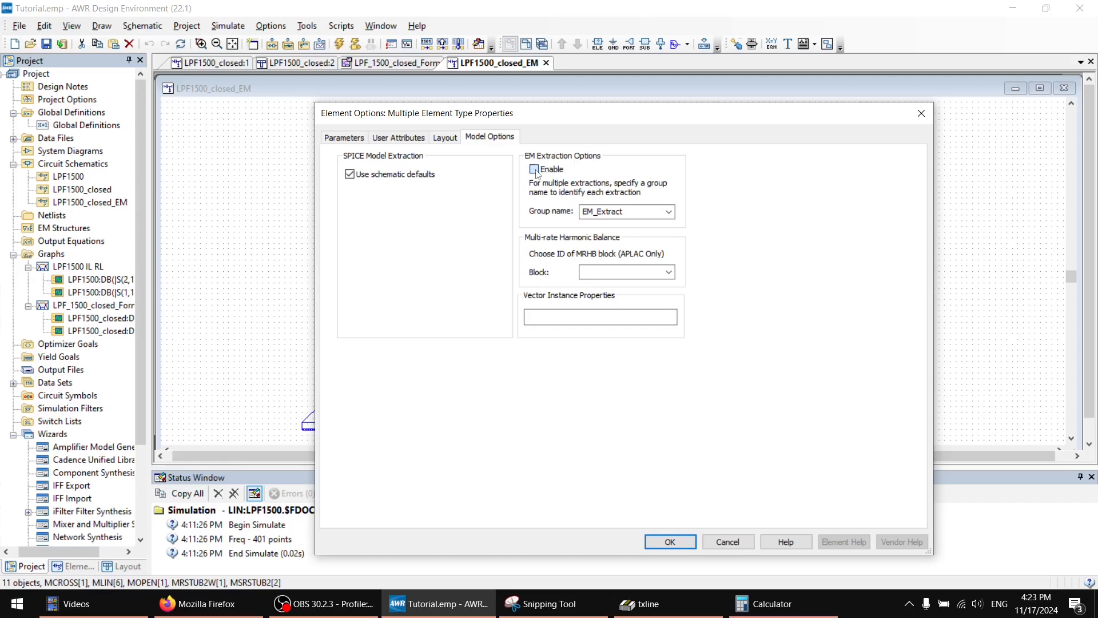
click(670, 542)
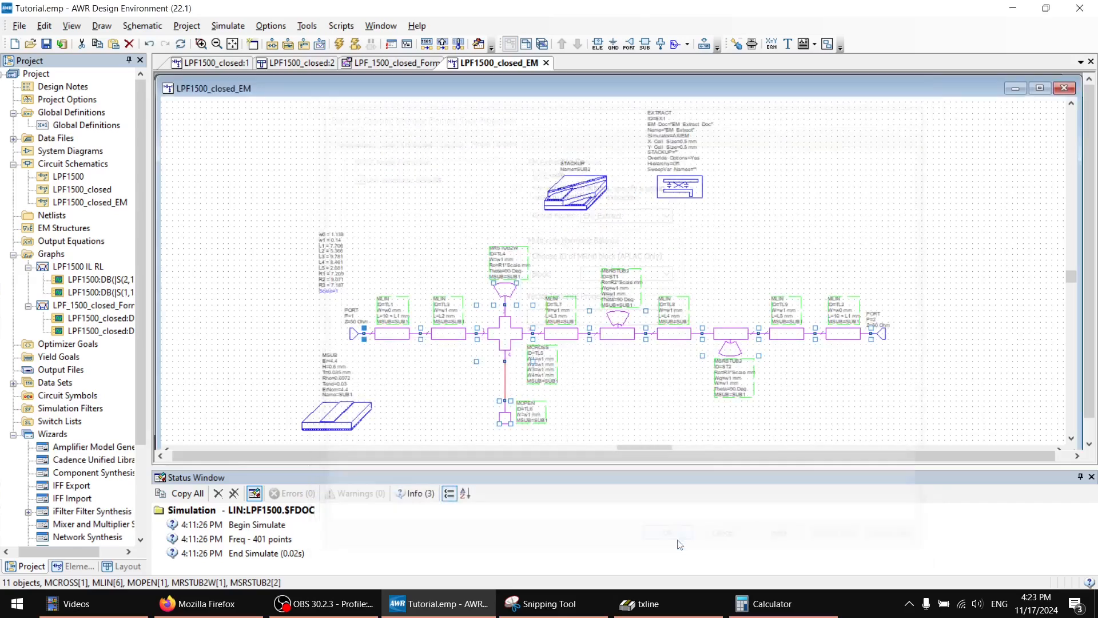
click(679, 196)
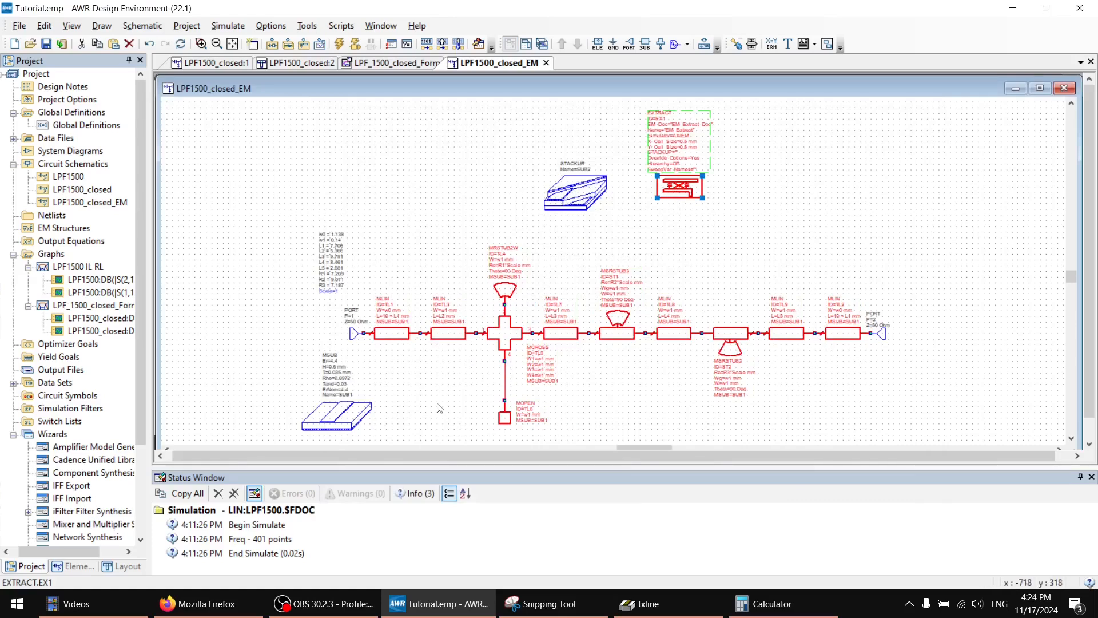
click(623, 255)
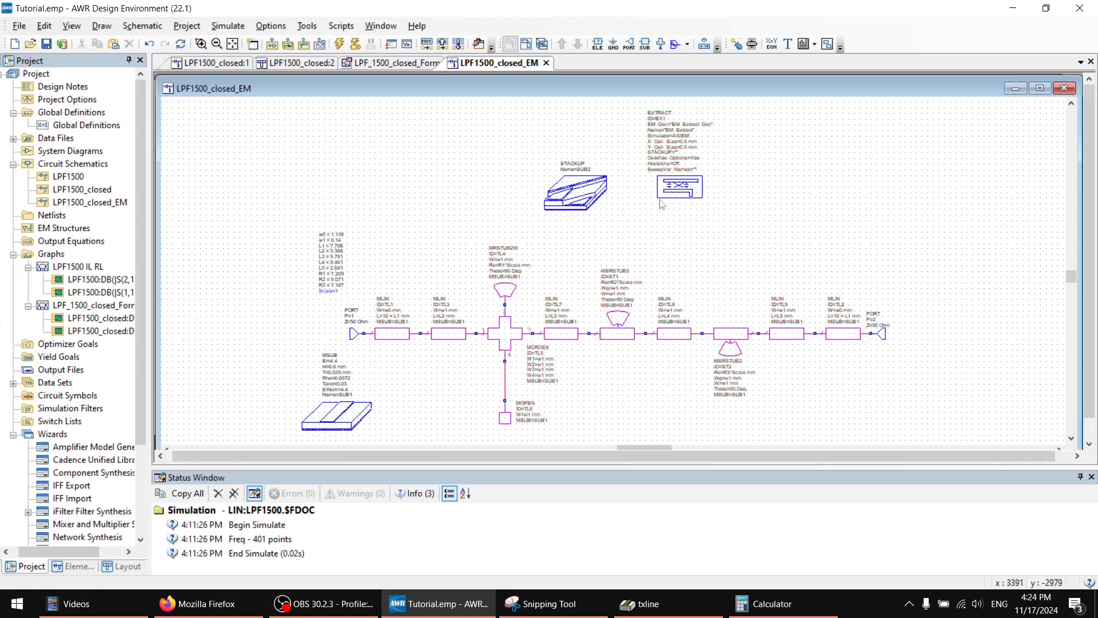
Step: Open the STACKUP element's properties and add a conductor definition from the Copper preset
click(556, 200)
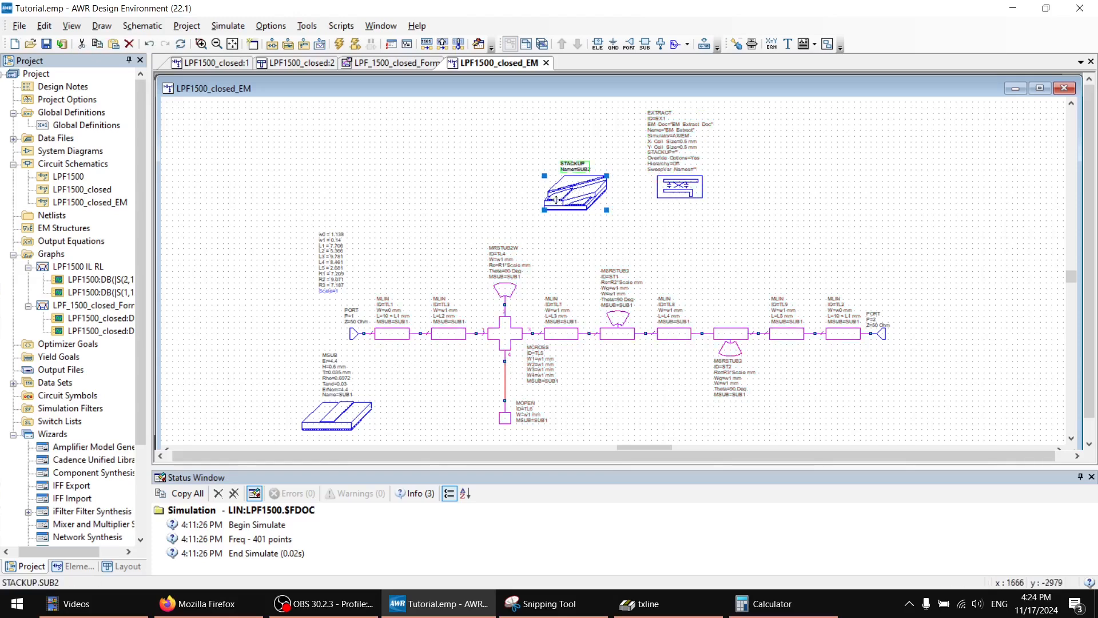
double_click(584, 198)
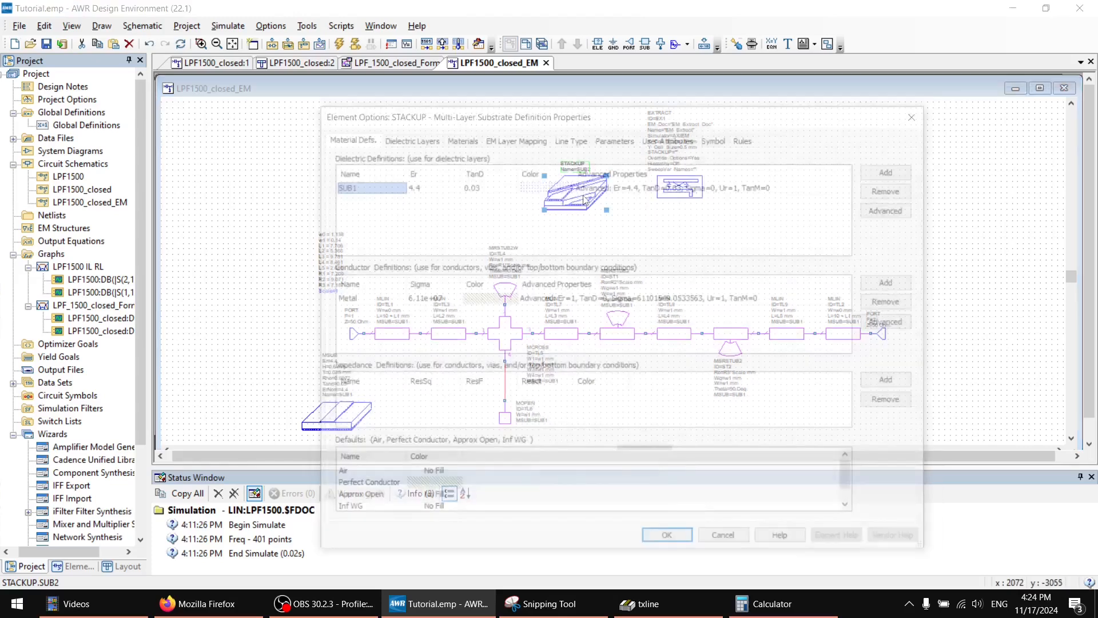
drag(488, 121, 509, 99)
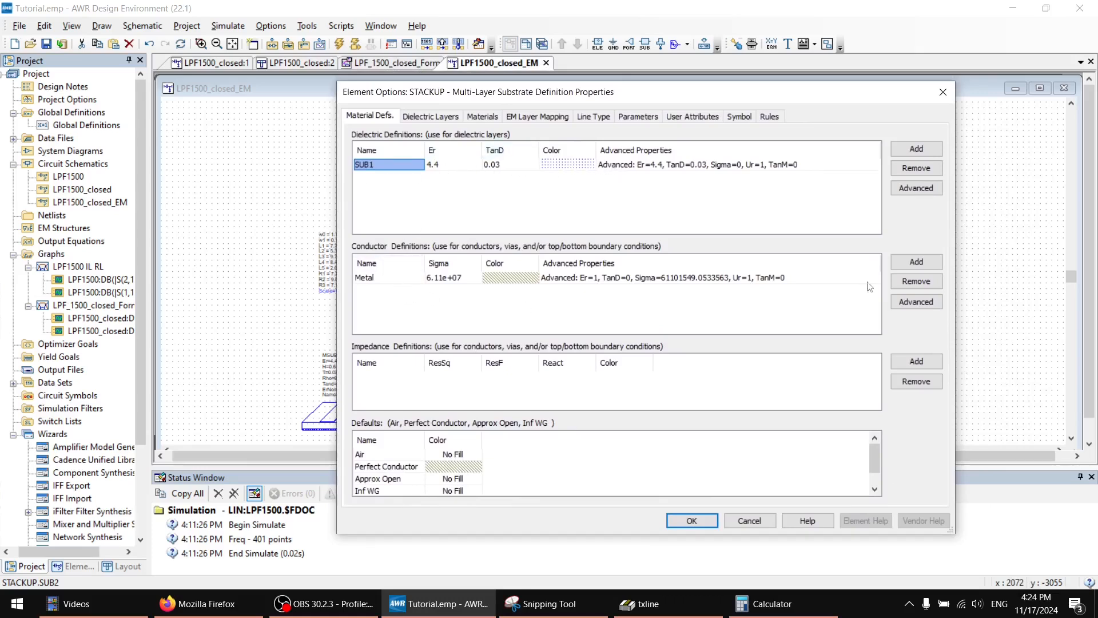
click(917, 262)
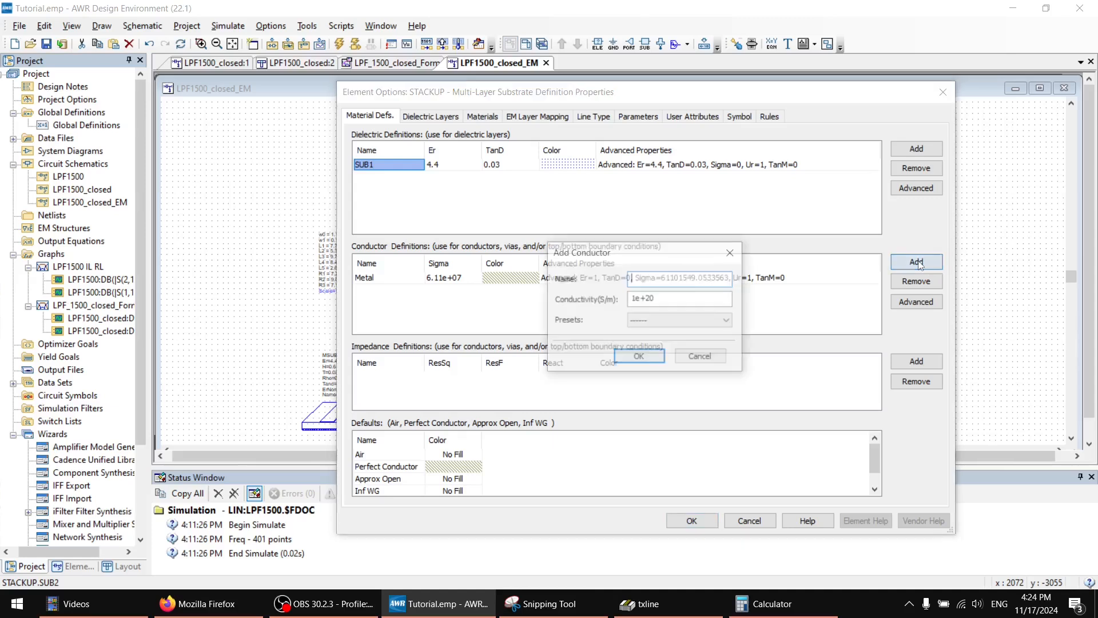
click(668, 321)
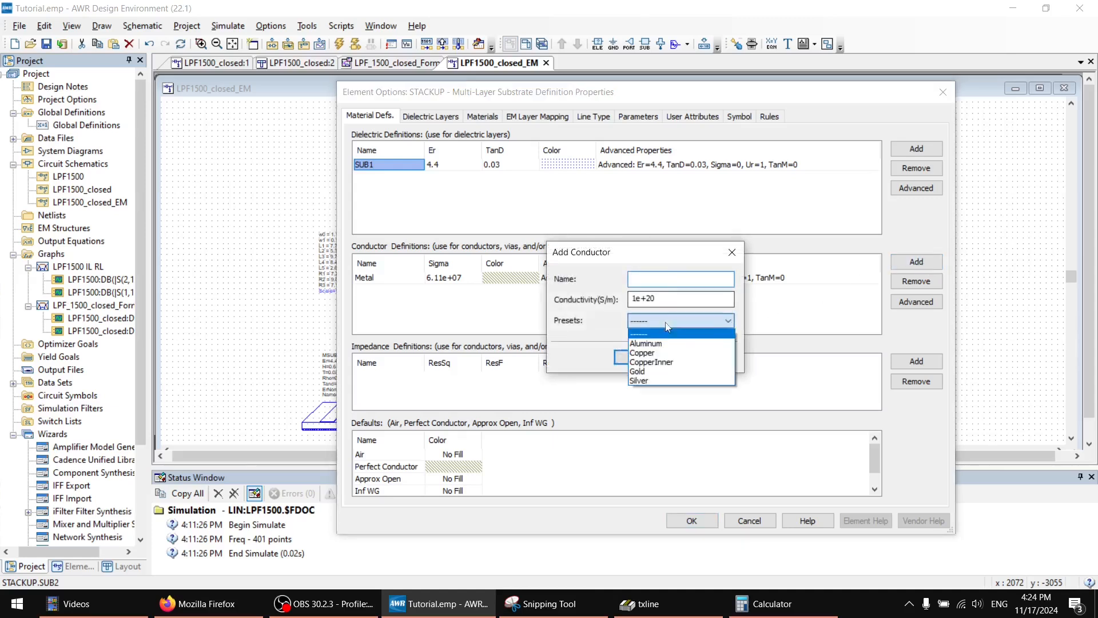
click(662, 352)
click(629, 357)
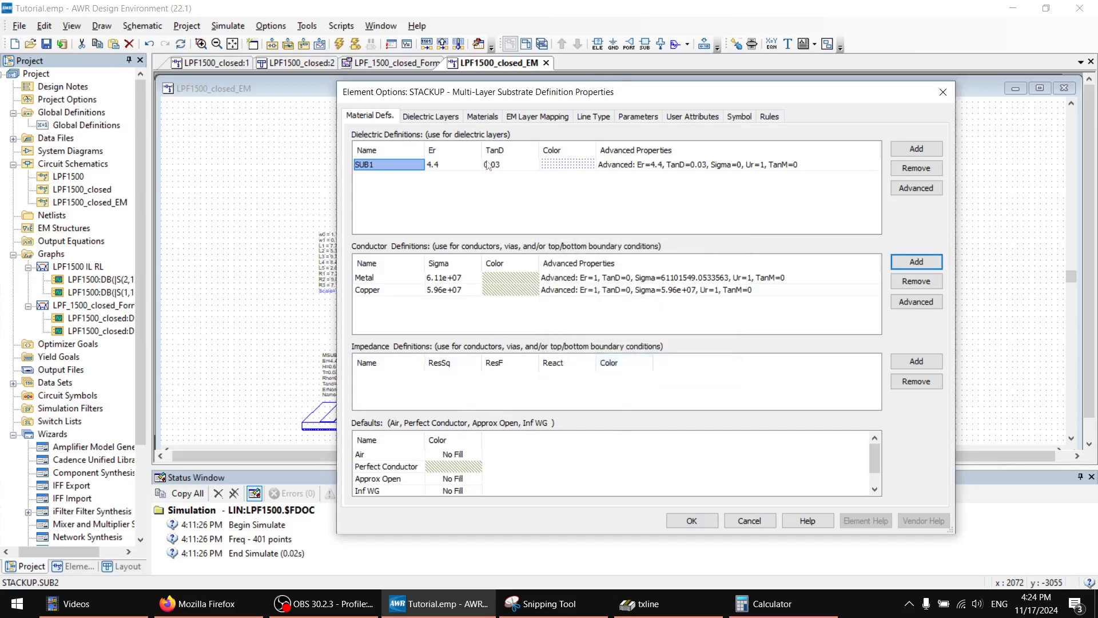
Step: Examine the stackup's dielectric layers, checking the thickness and material of the air layer and the SUB1 layer
click(430, 116)
mouse_move(445, 95)
mouse_down()
mouse_move(514, 186)
mouse_move(511, 76)
mouse_move(377, 192)
mouse_move(468, 140)
mouse_move(457, 99)
mouse_up()
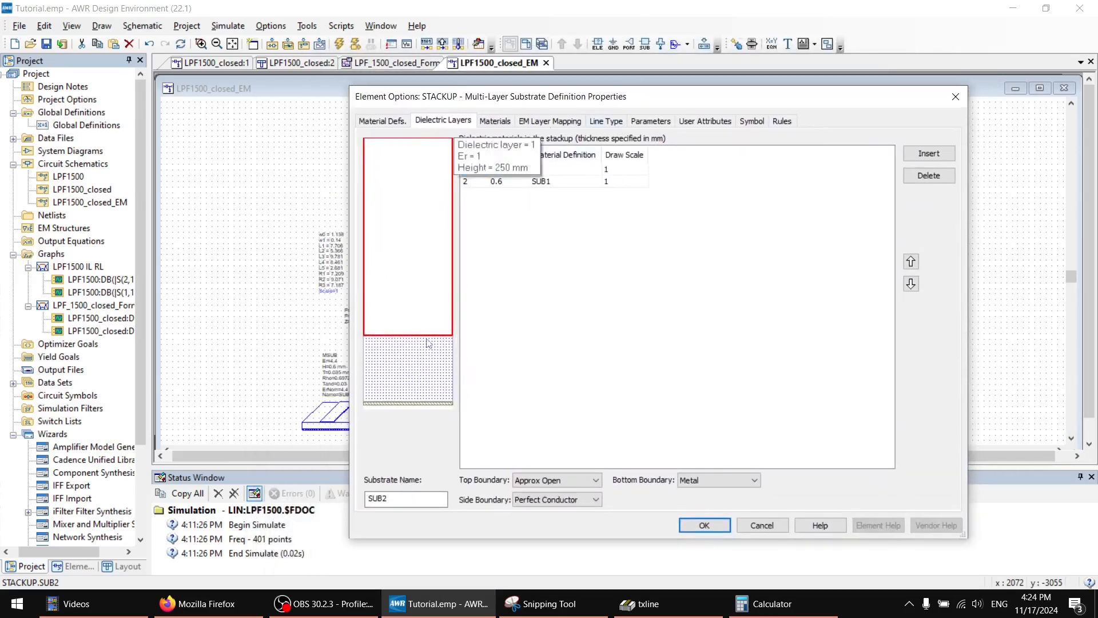
mouse_move(416, 368)
mouse_move(391, 194)
drag(411, 101, 440, 69)
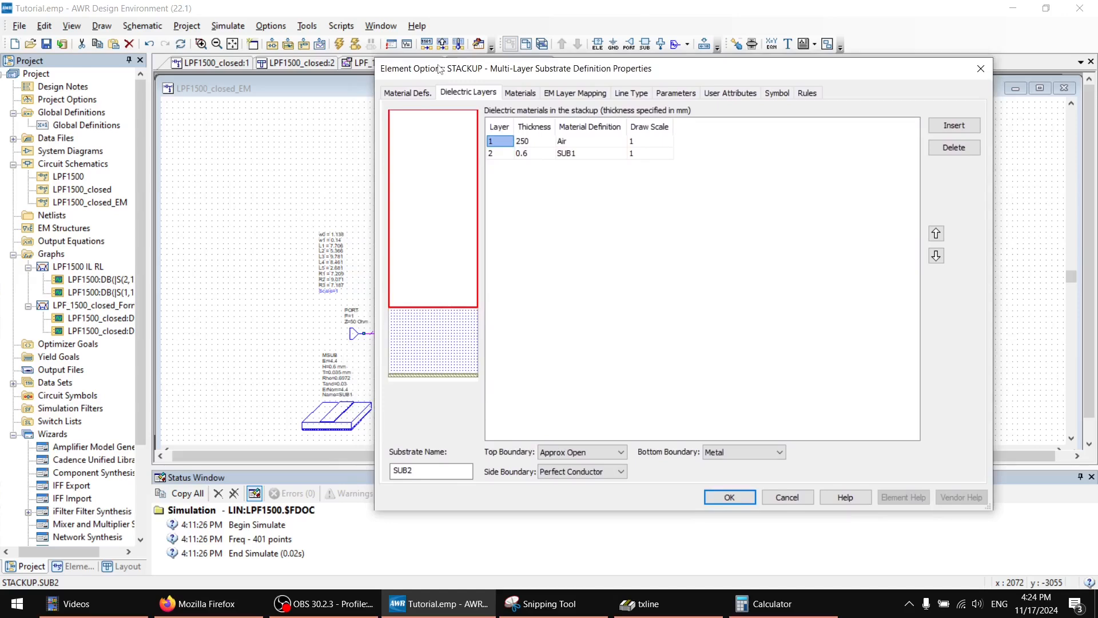
drag(440, 69, 190, 216)
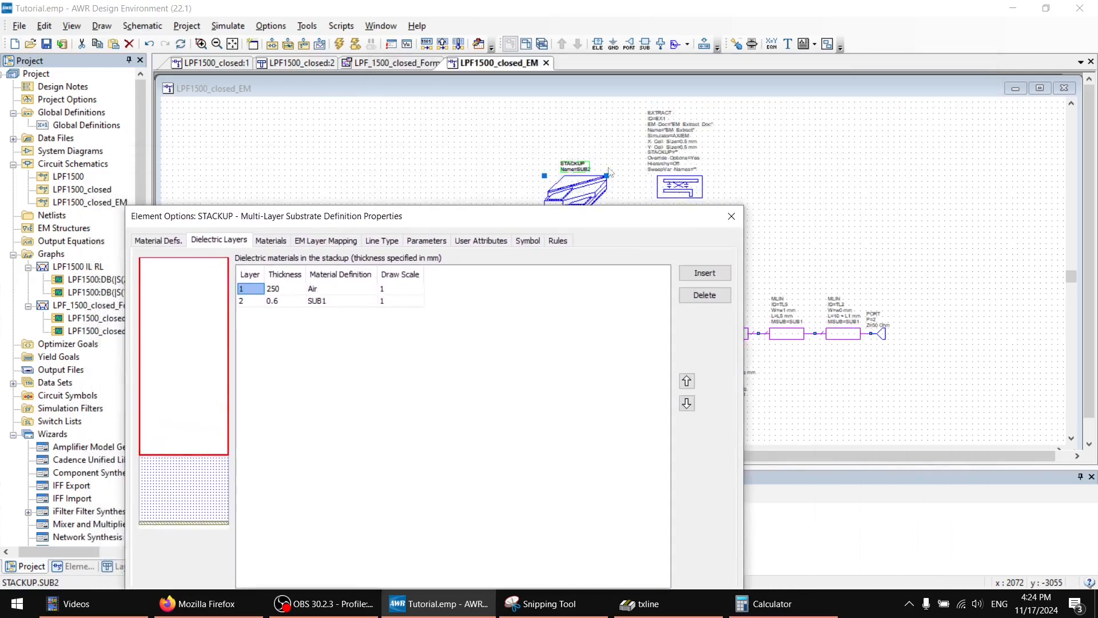
drag(559, 210, 786, 105)
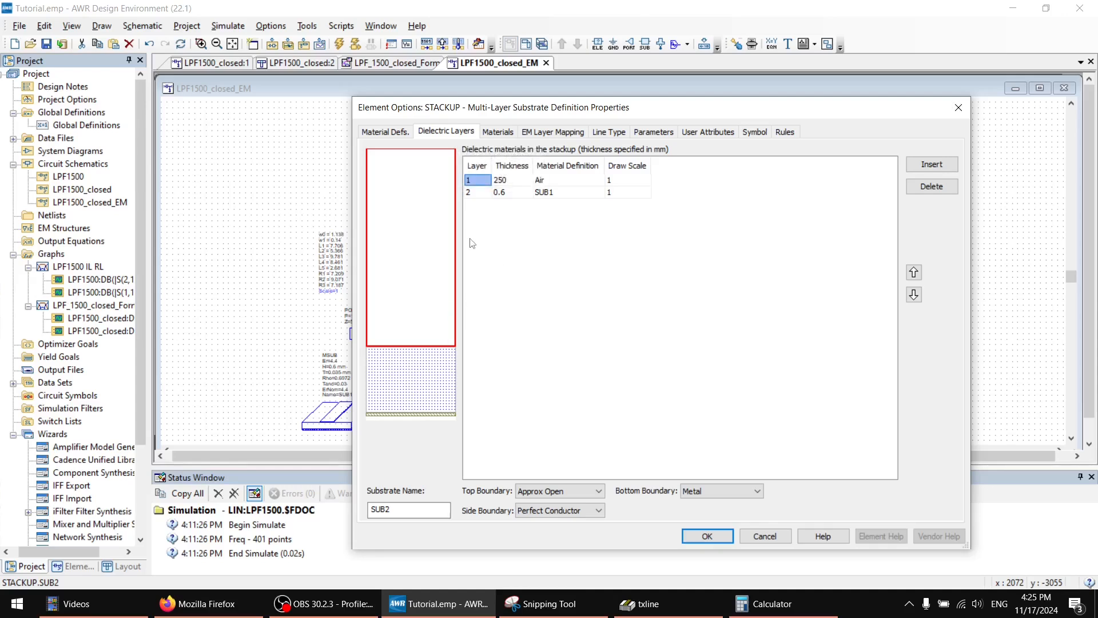
mouse_move(438, 229)
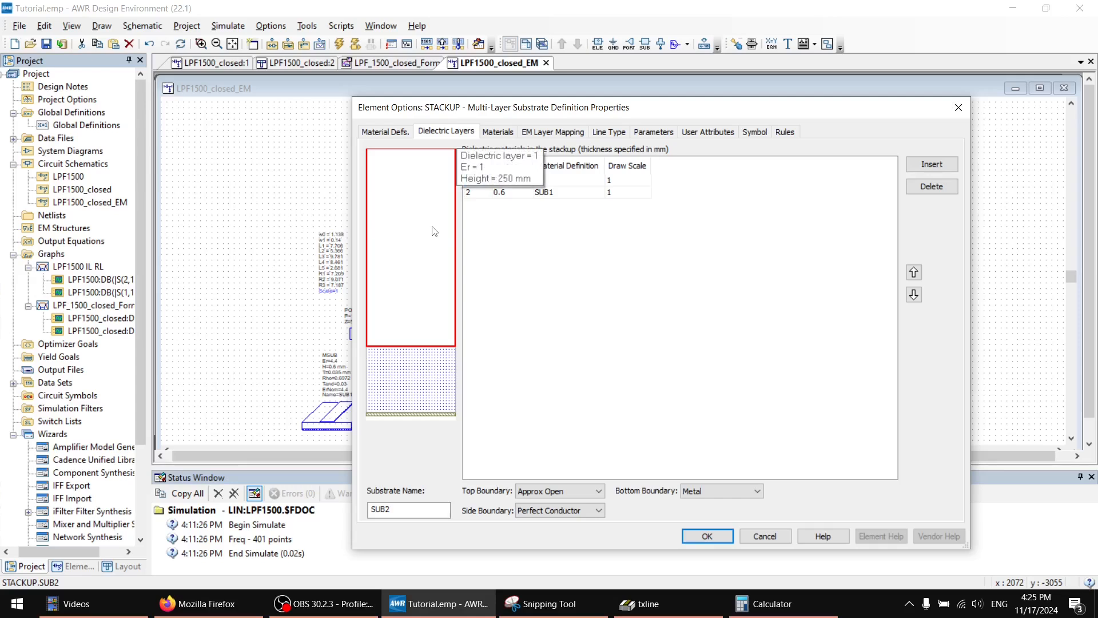
mouse_move(429, 366)
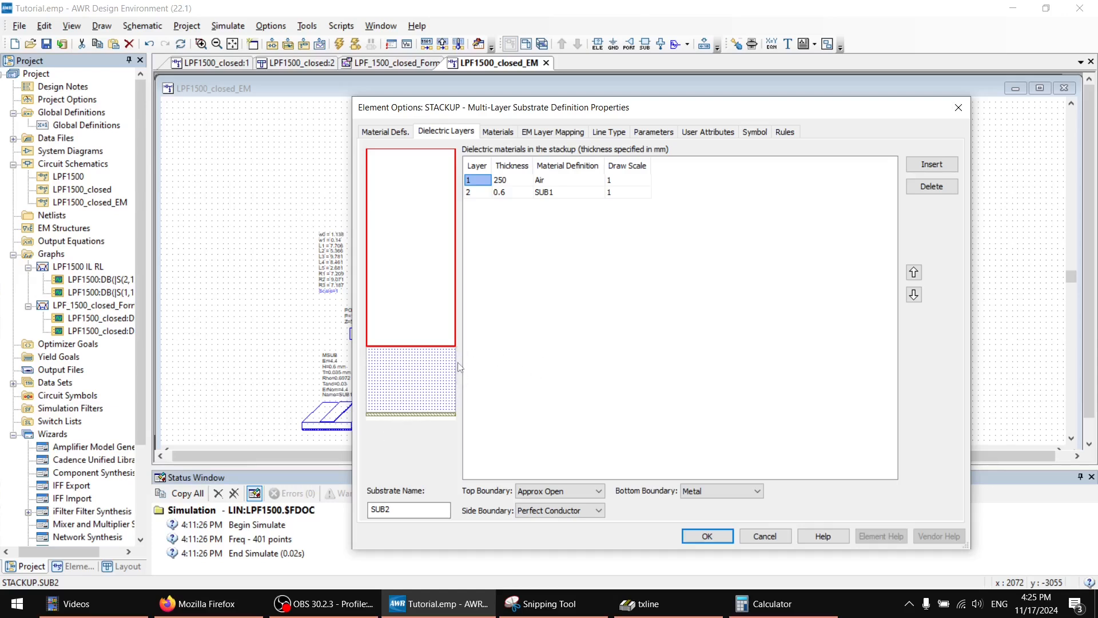
mouse_move(403, 320)
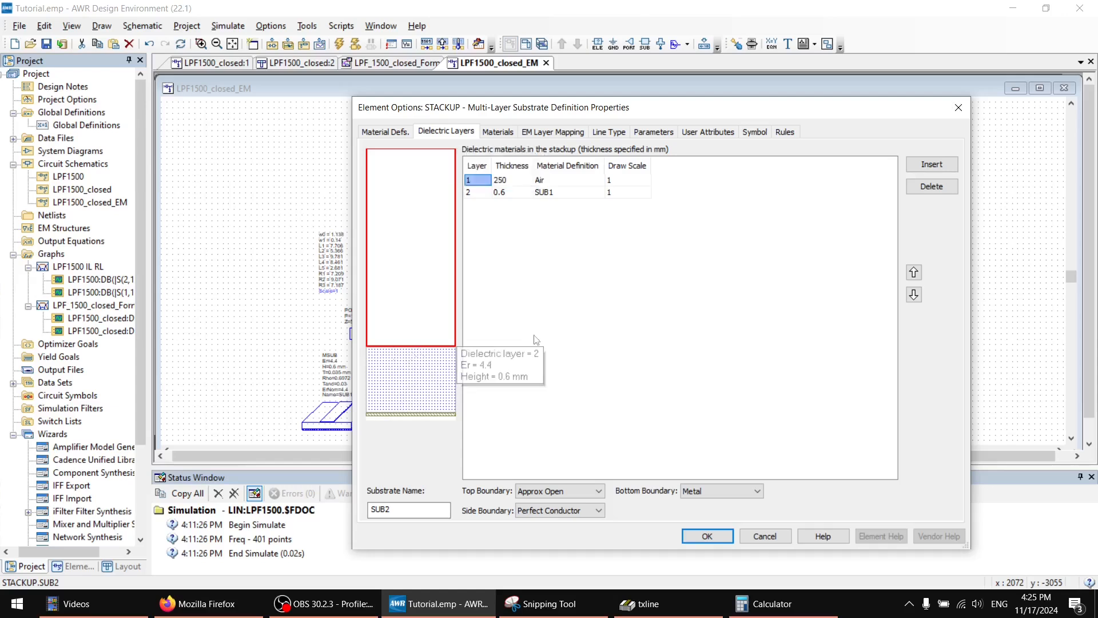
click(513, 183)
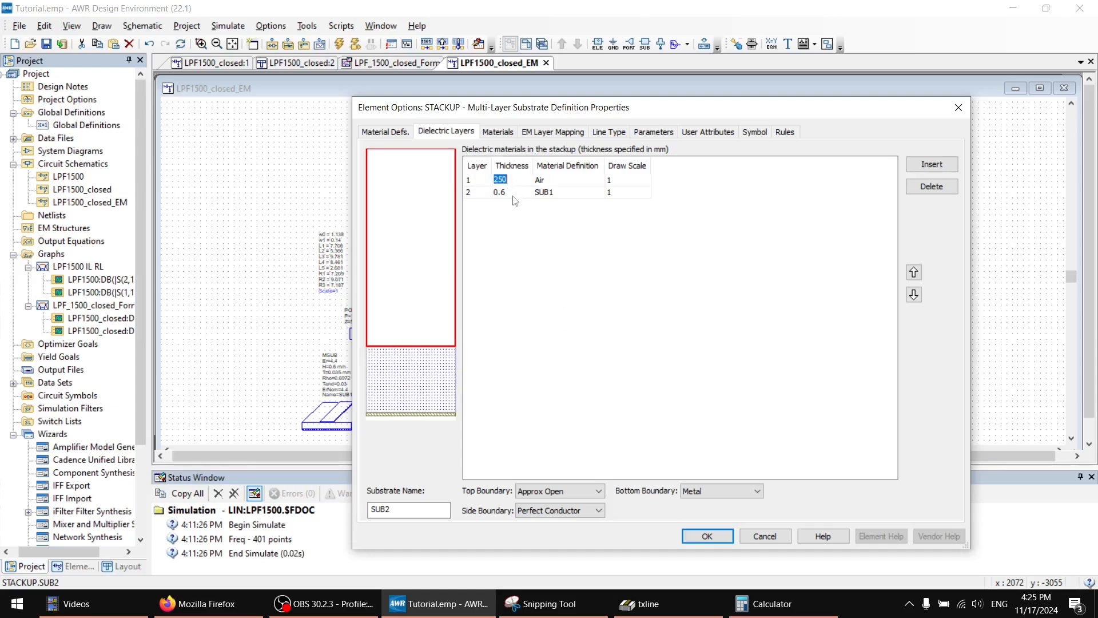
click(514, 195)
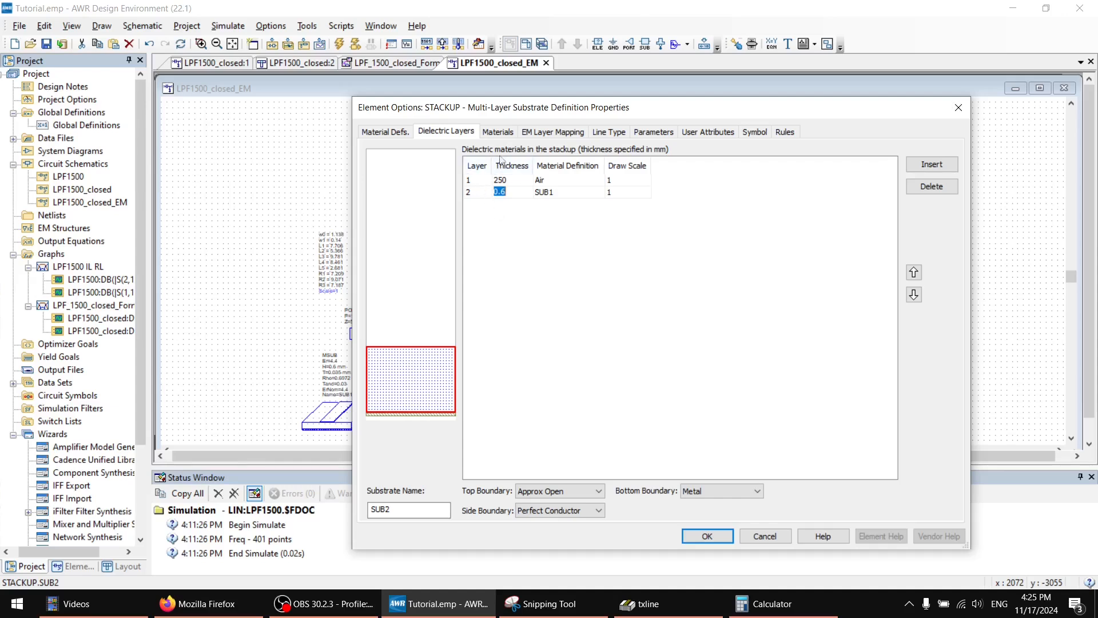
Step: Set the material definition of the Mt conductor in the stackup's materials to Copper
click(504, 133)
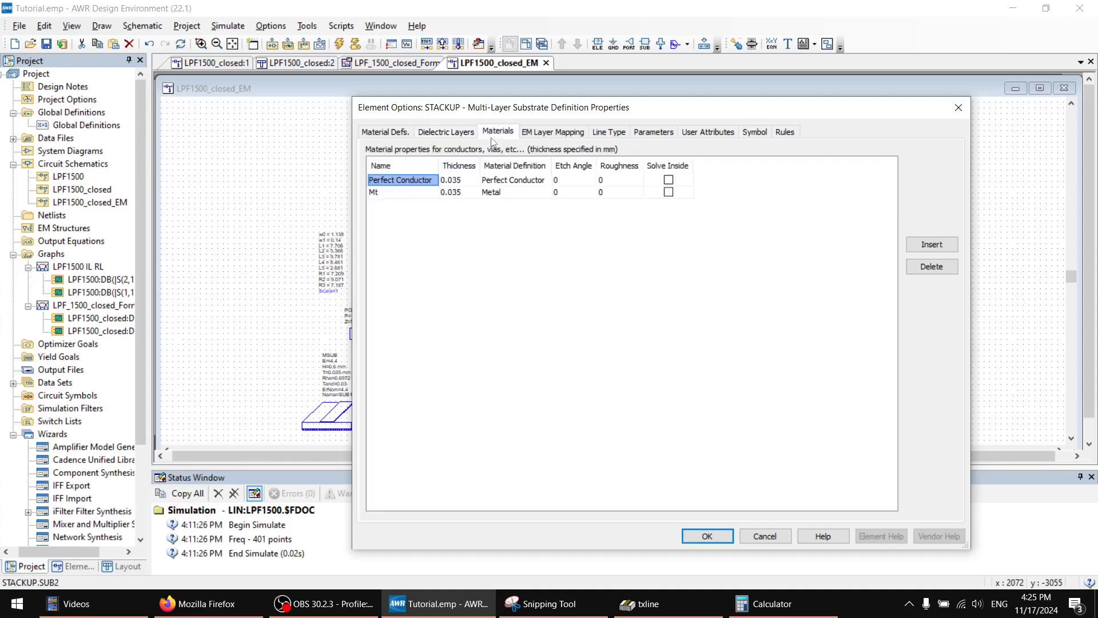
click(461, 181)
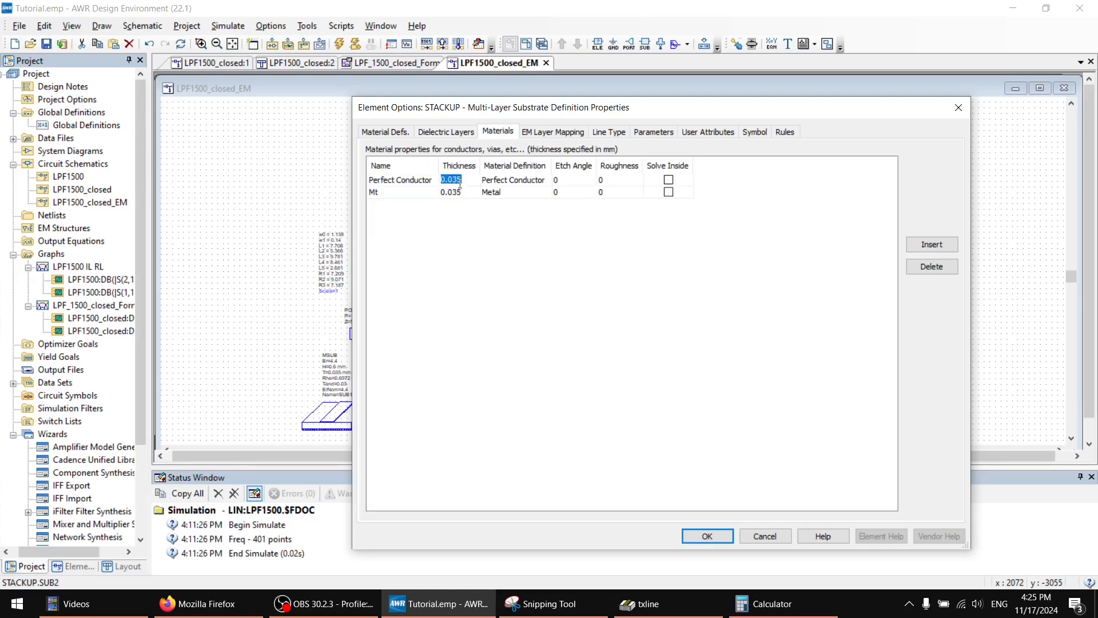
click(458, 195)
click(402, 189)
click(461, 198)
click(486, 197)
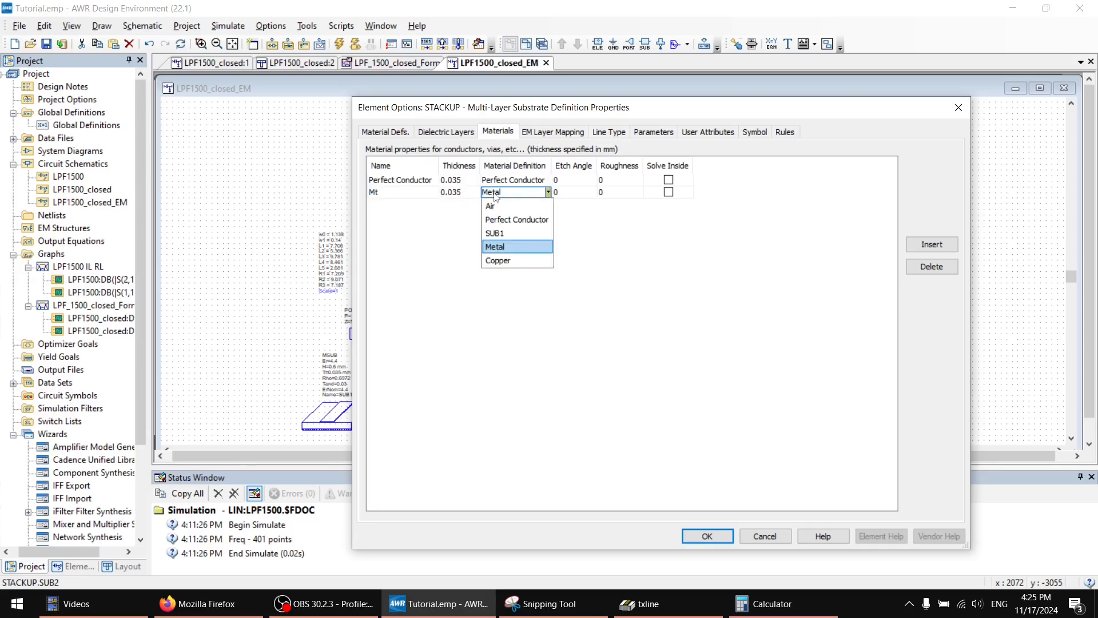
click(500, 266)
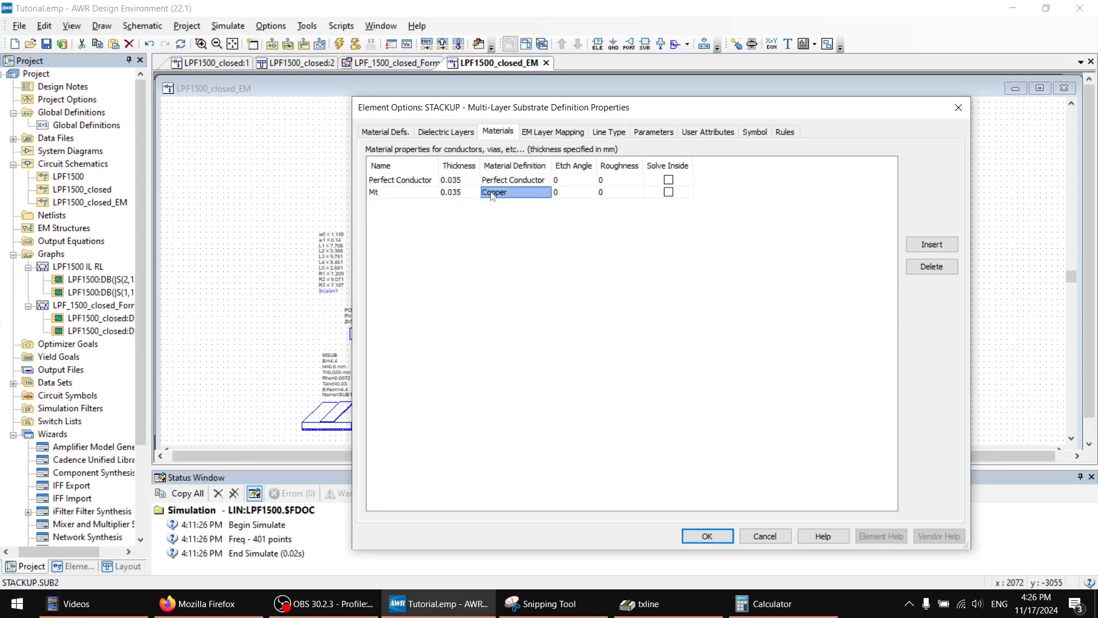
Step: Check the EM layer mapping of the Copper and Via drawing layers, including the materials assigned to them
click(537, 133)
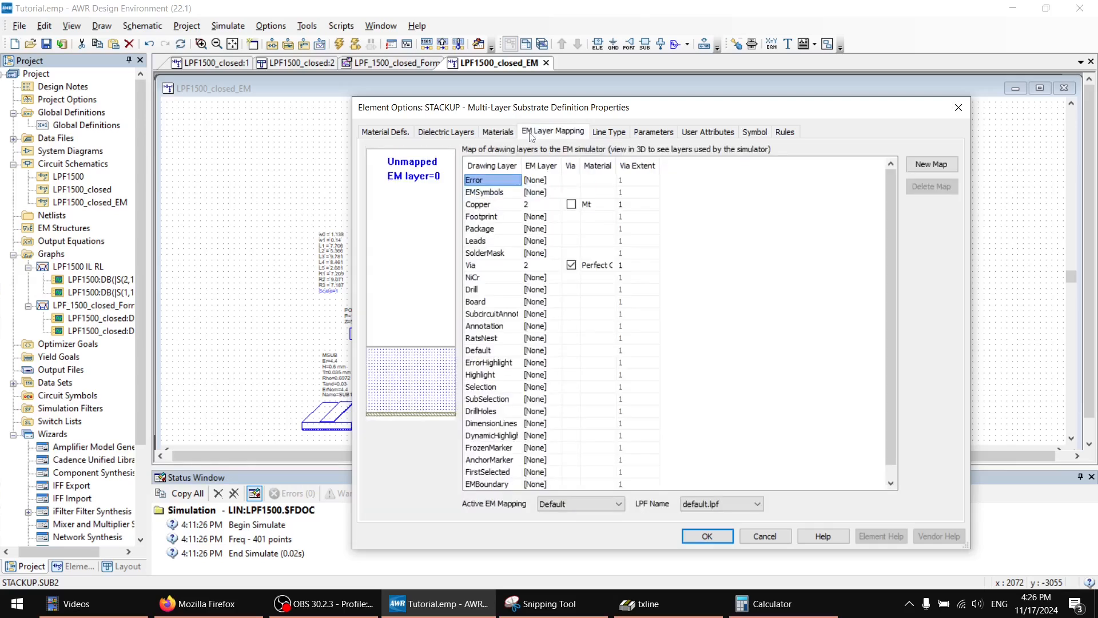
click(496, 203)
click(589, 205)
click(612, 205)
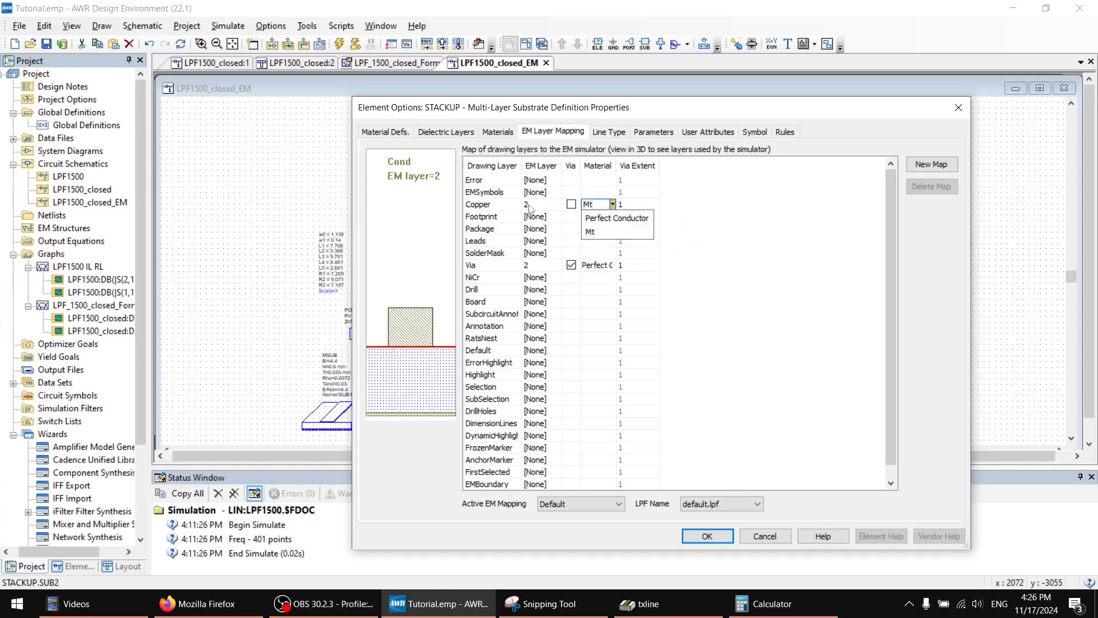
click(596, 252)
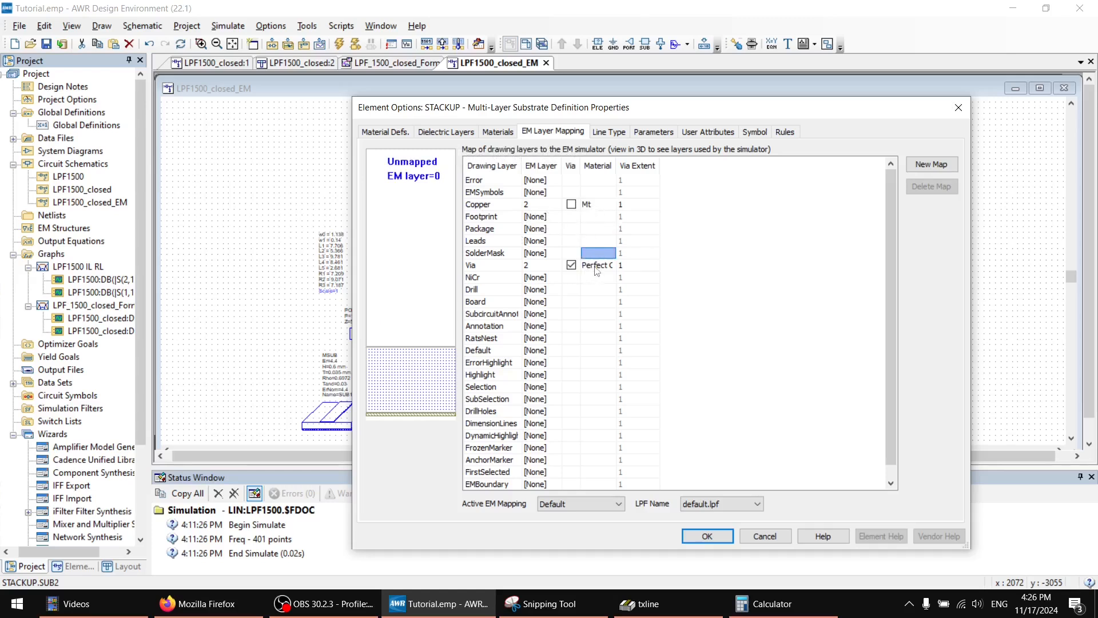
scroll(582, 297, down, 1)
scroll(571, 346, up, 1)
Step: Set the Default line type's material to Mt
click(612, 134)
click(532, 180)
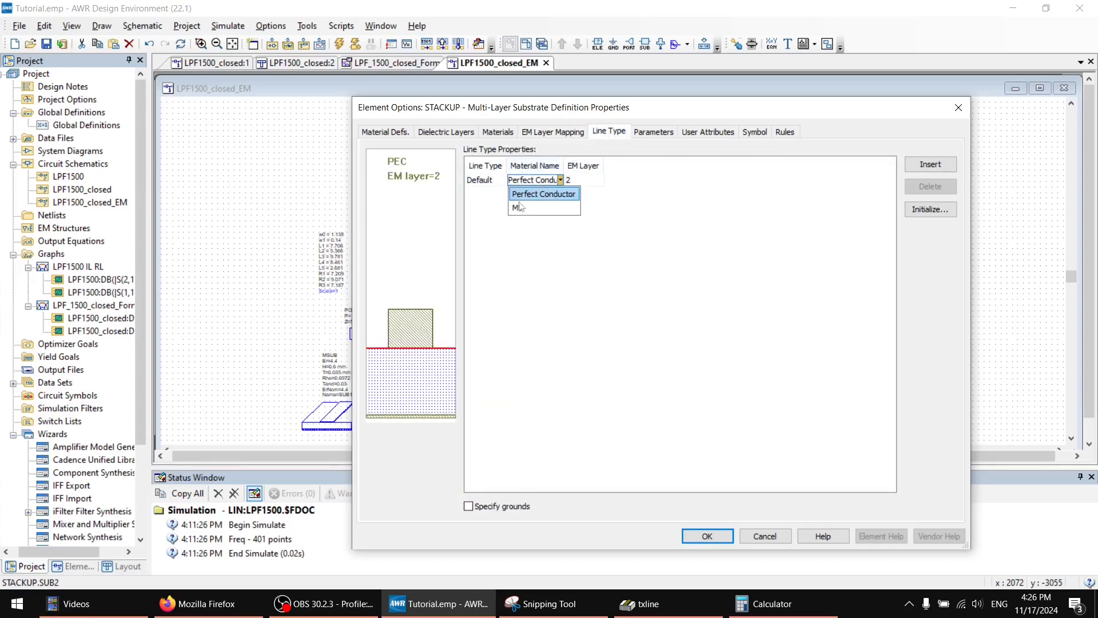
click(520, 207)
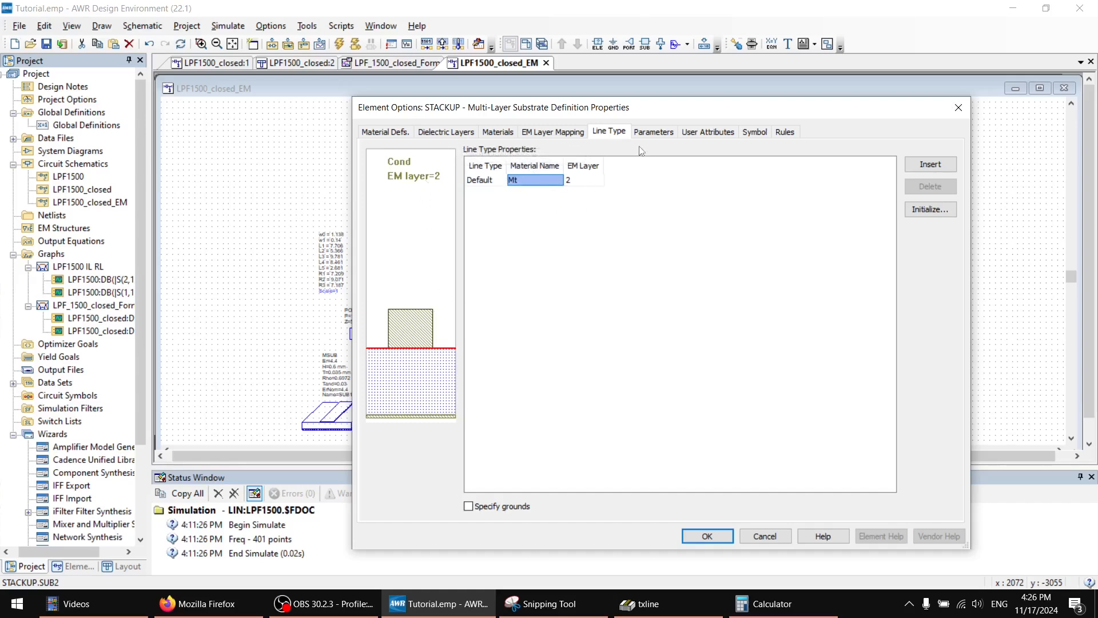
Step: Review the remaining STACKUP property pages and the material definitions, and accept the stackup changes
click(653, 132)
click(698, 135)
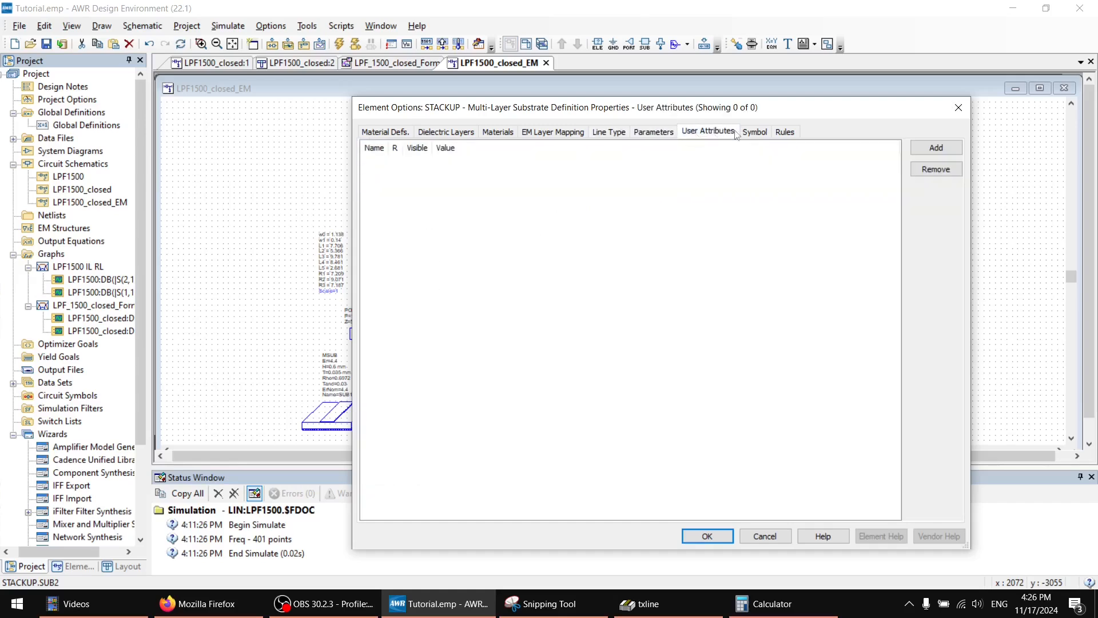
click(752, 134)
click(785, 135)
click(753, 134)
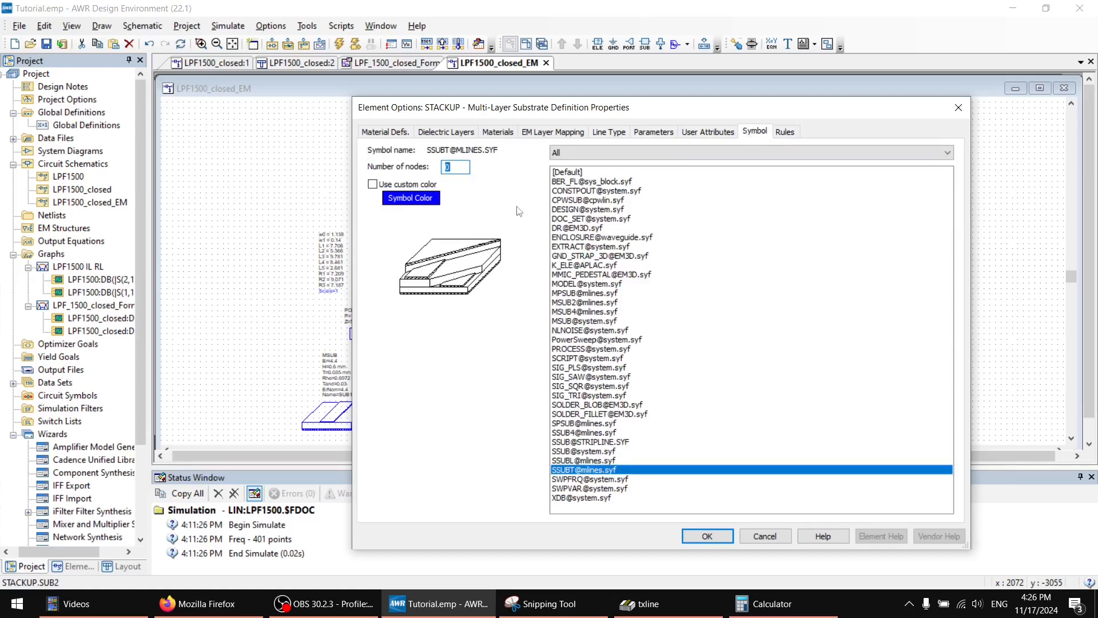
click(541, 134)
click(496, 133)
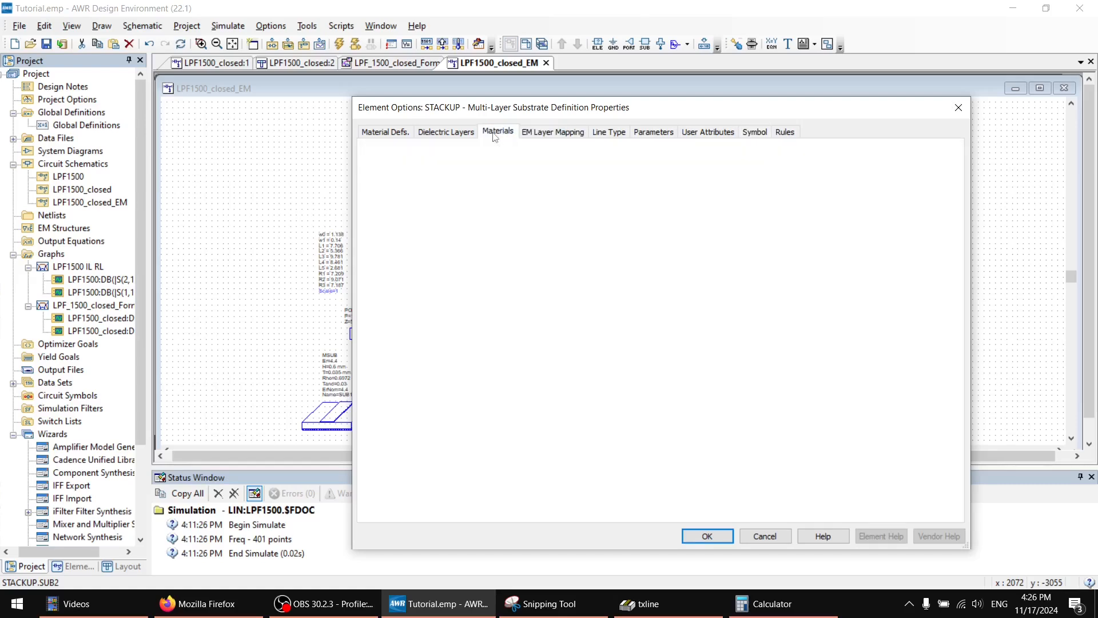
click(378, 133)
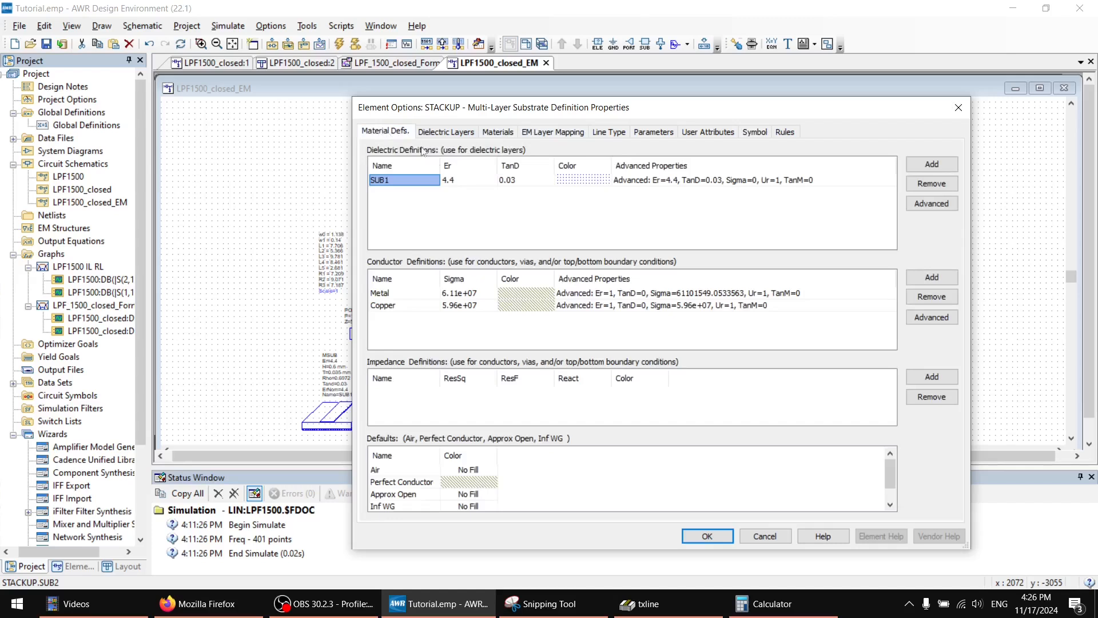
click(707, 536)
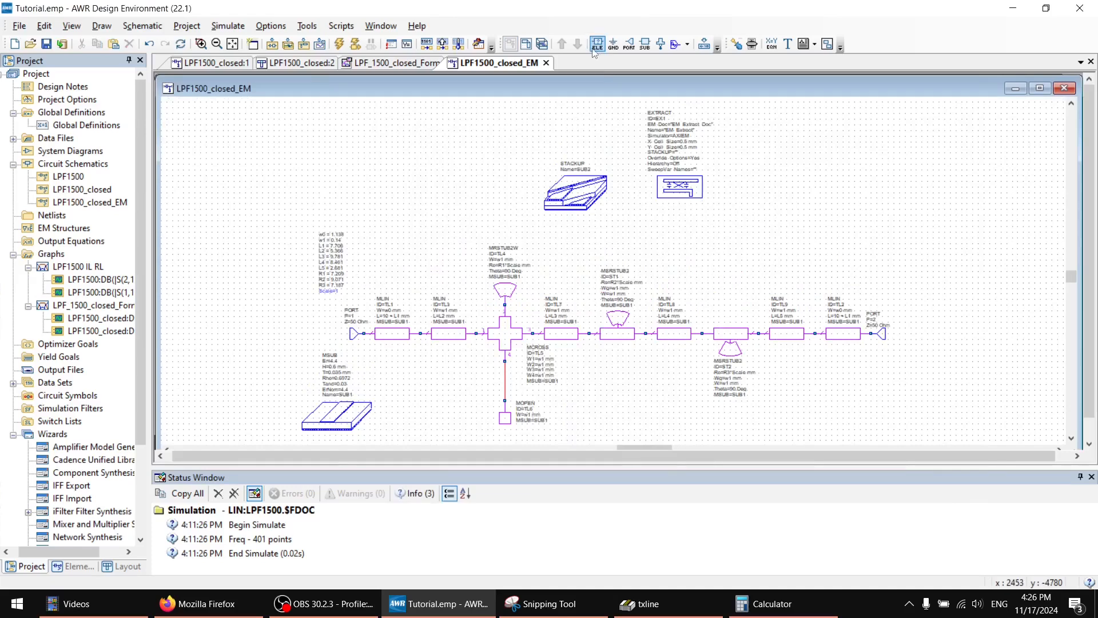
Step: Open the layout view of LPF1500_closed_EM and snap all of its layout elements together
click(526, 45)
key(ctrl+a)
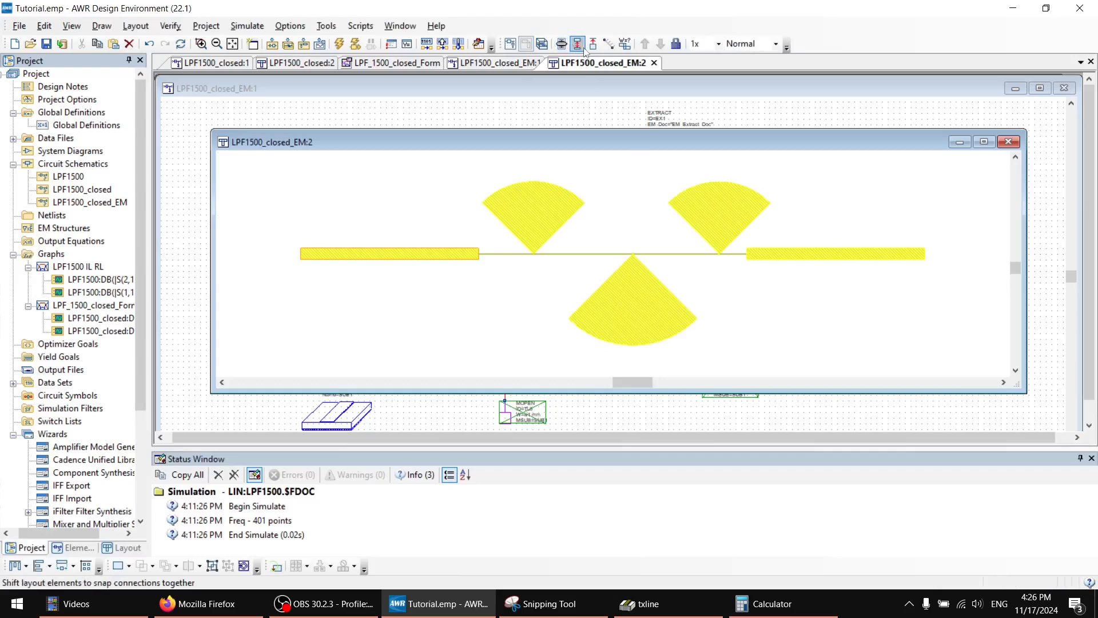
click(801, 203)
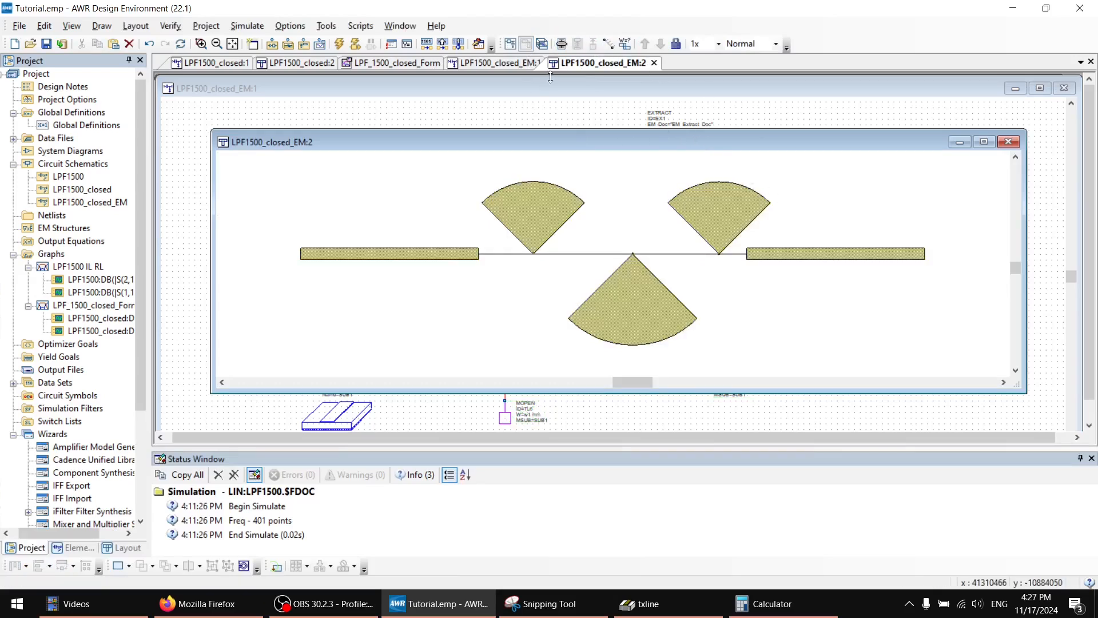
Step: Add the extraction from the schematic's EXTRACT block and reposition the EM structure's layout window fully inside the workspace
click(769, 115)
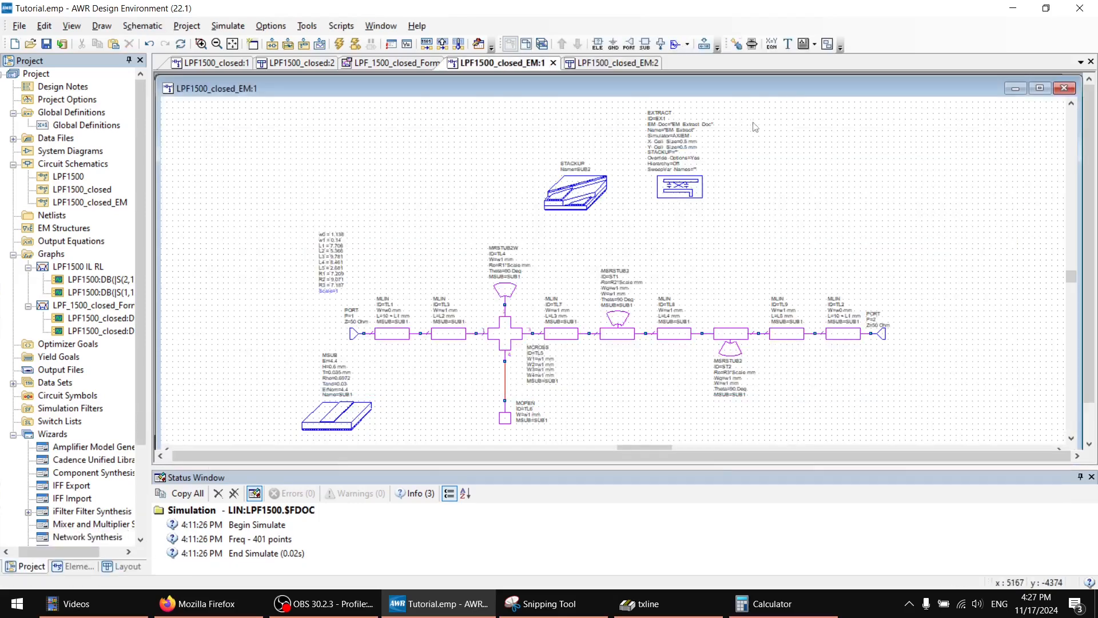
click(676, 184)
right_click(675, 186)
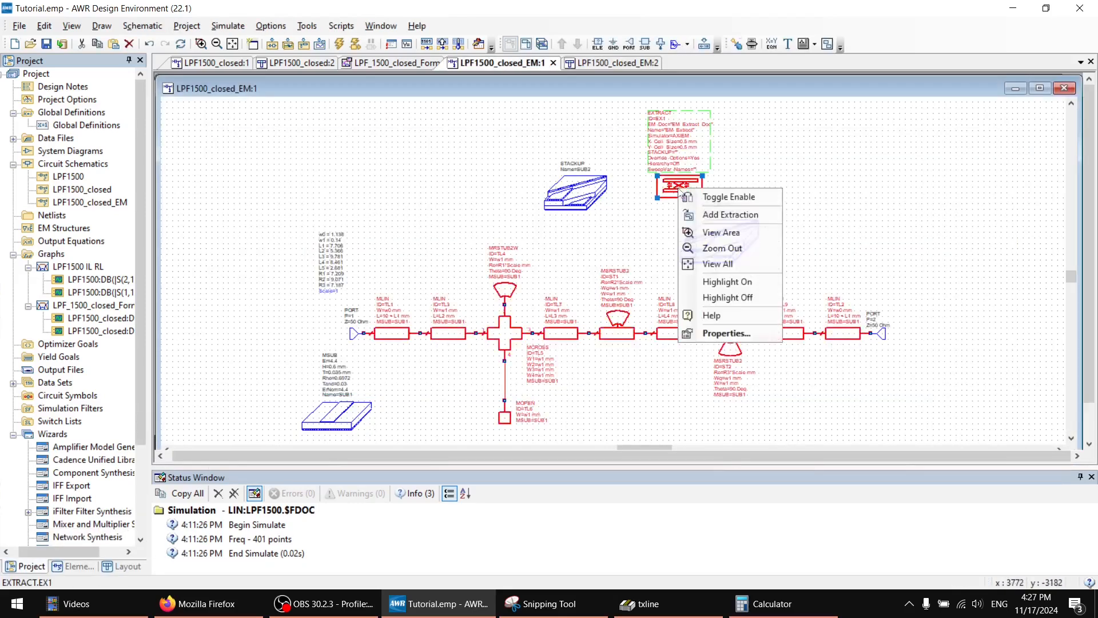
click(728, 219)
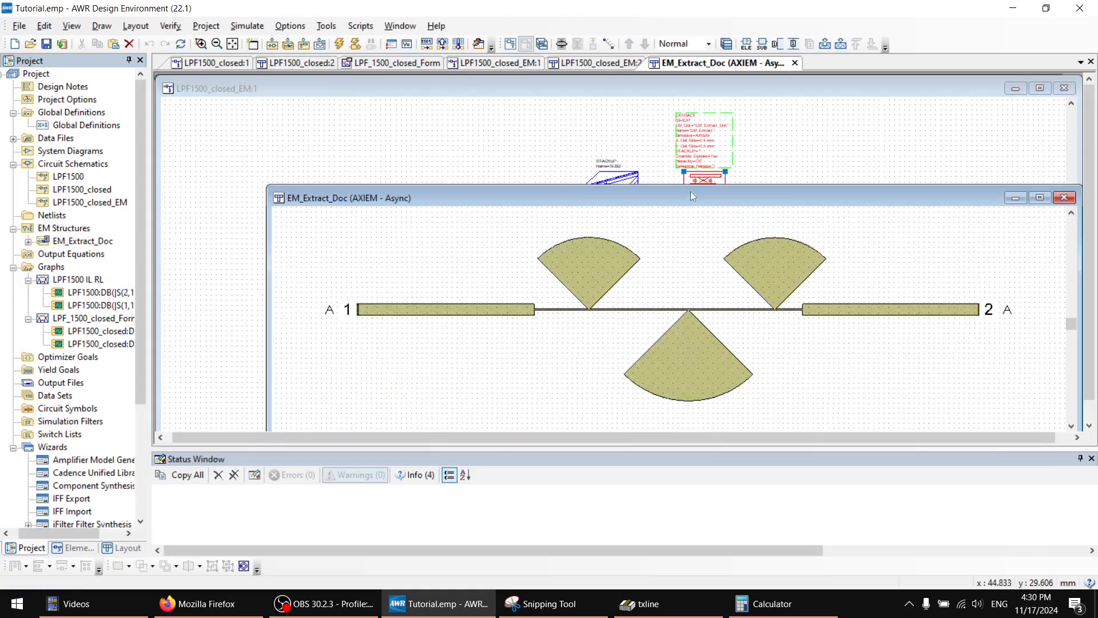
drag(691, 196, 601, 114)
click(744, 198)
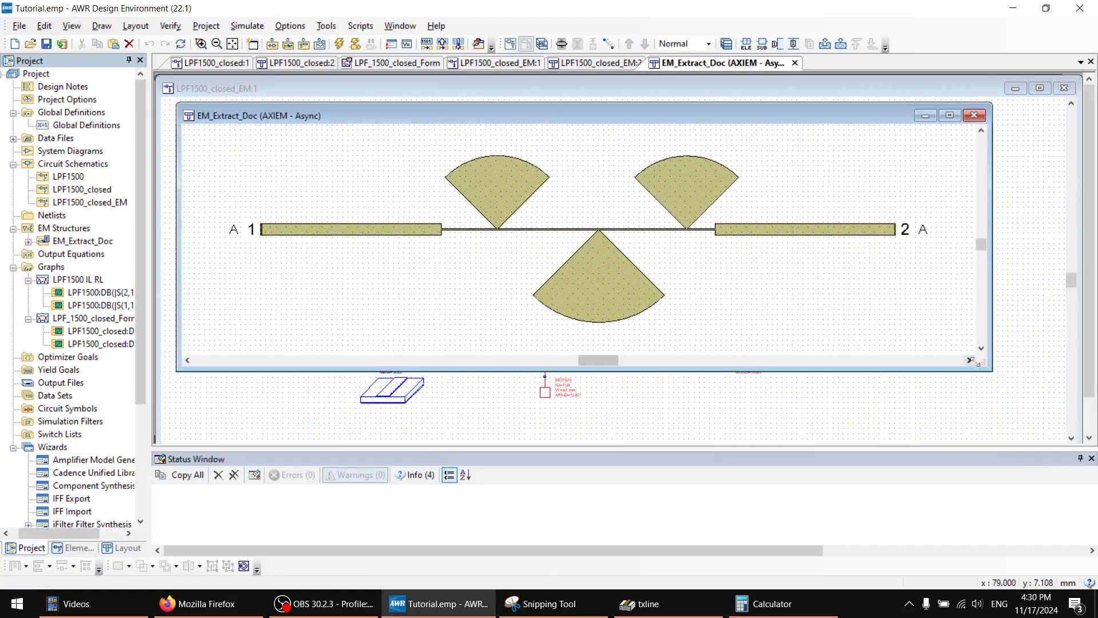
Step: Enlarge the EM_Extract_Doc layout window and review the attributes of port 1
drag(991, 371, 1068, 439)
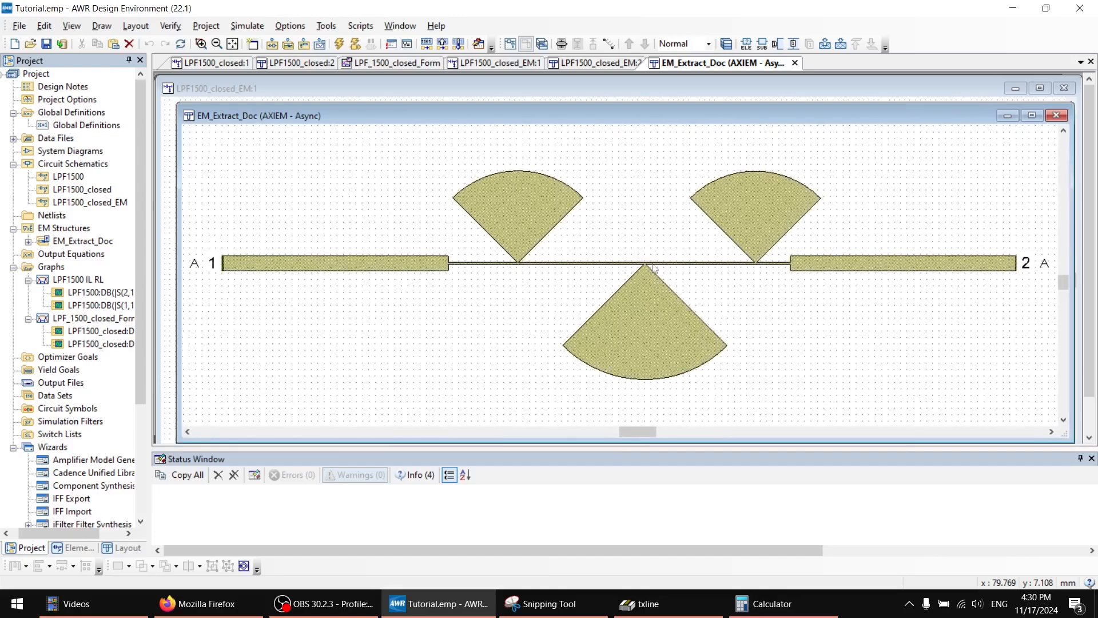
drag(177, 103, 172, 81)
click(207, 255)
double_click(206, 255)
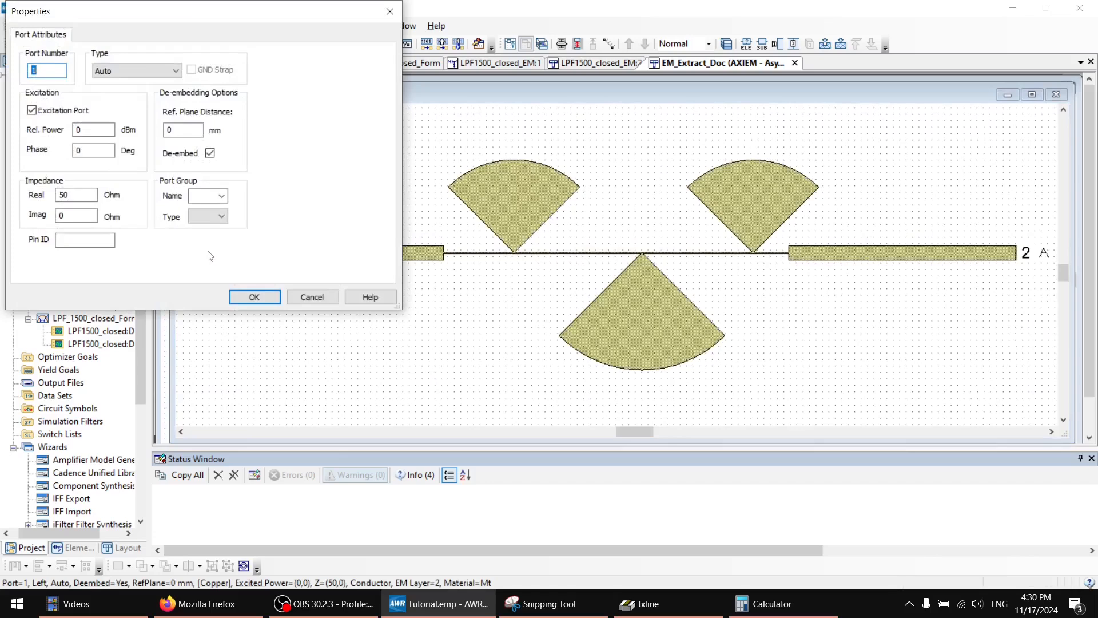
key(Escape)
click(603, 191)
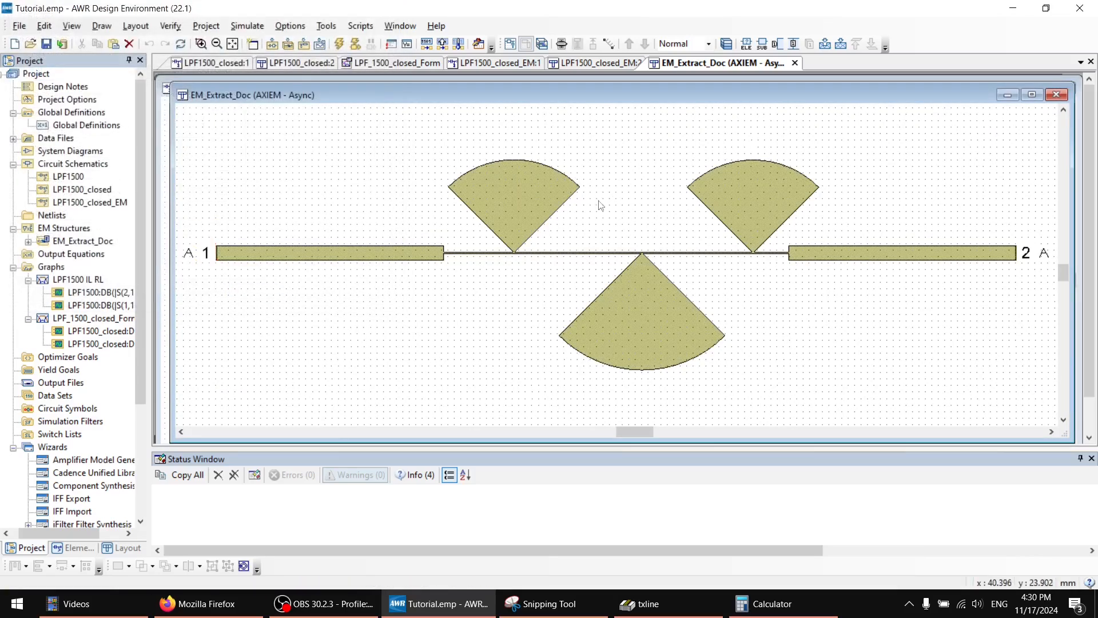
Step: Generate the AXIEM mesh of the extracted EM structure and dismiss the simulation progress report
click(839, 50)
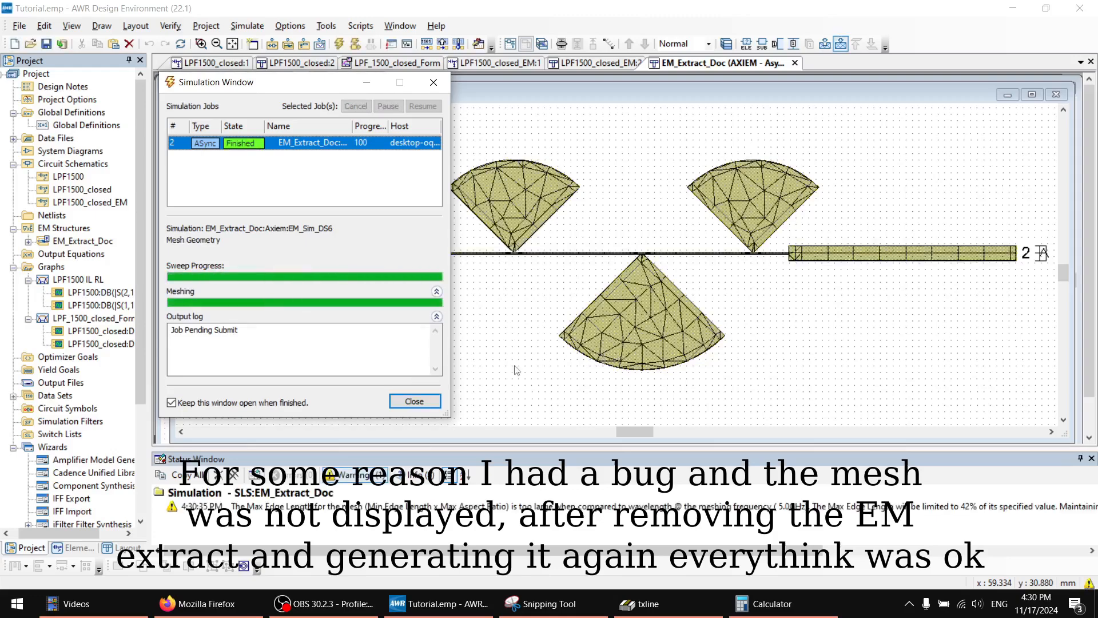
click(403, 404)
Step: Examine the mesh on the feed lines, the thin connecting line and the radial stubs, and read the mesh warning
scroll(401, 257, up, 4)
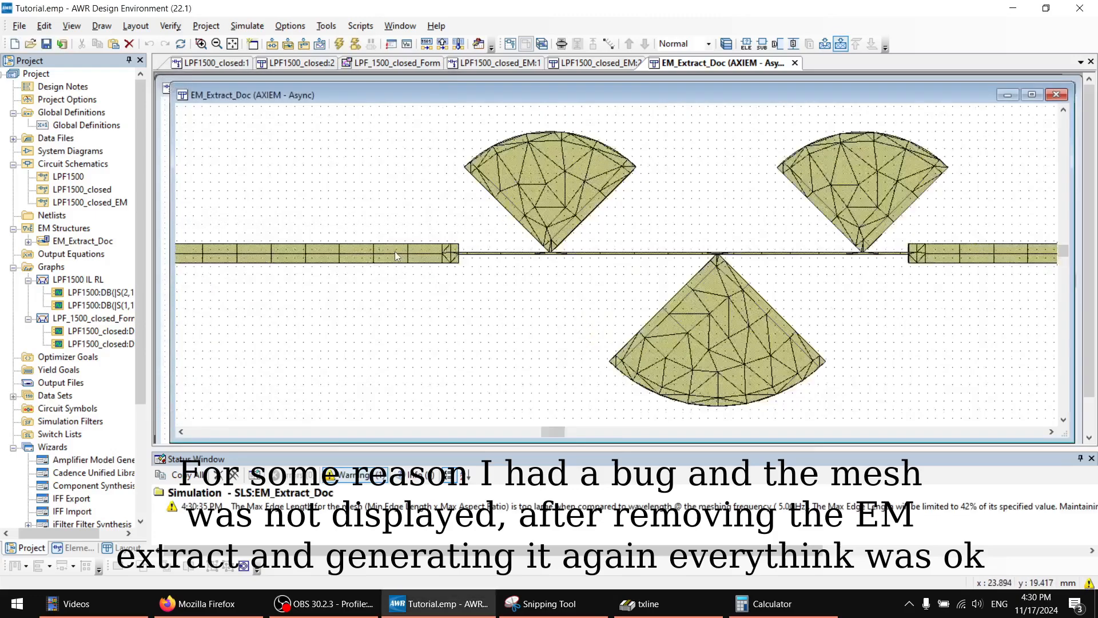
scroll(403, 268, down, 4)
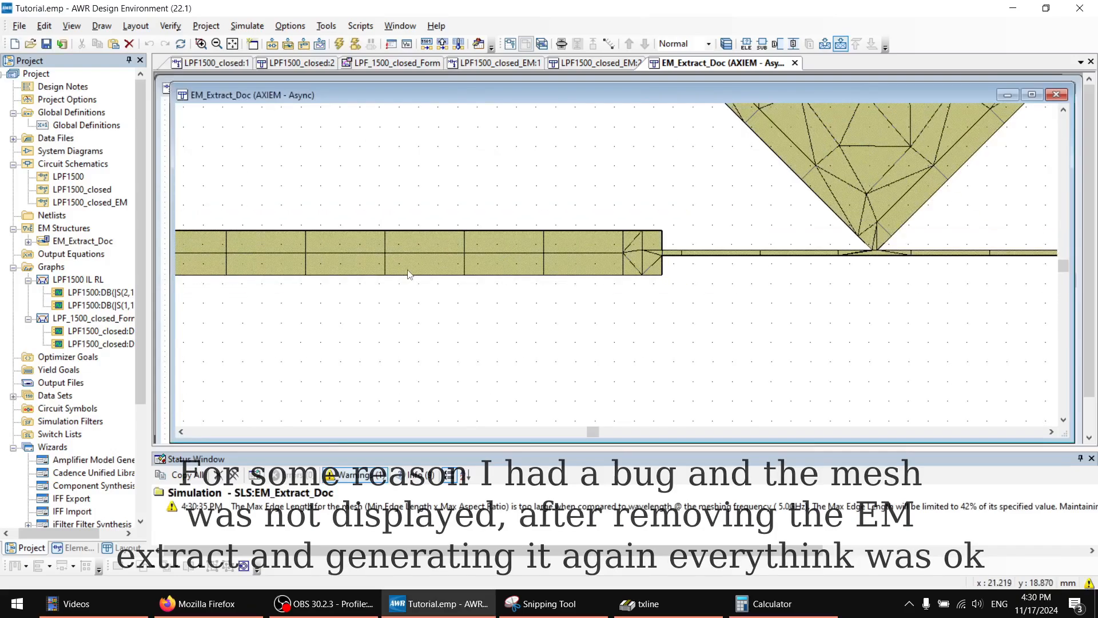
middle_drag(393, 325, 822, 370)
middle_drag(811, 324, 592, 245)
middle_drag(1018, 263, 696, 298)
middle_drag(772, 296, 749, 321)
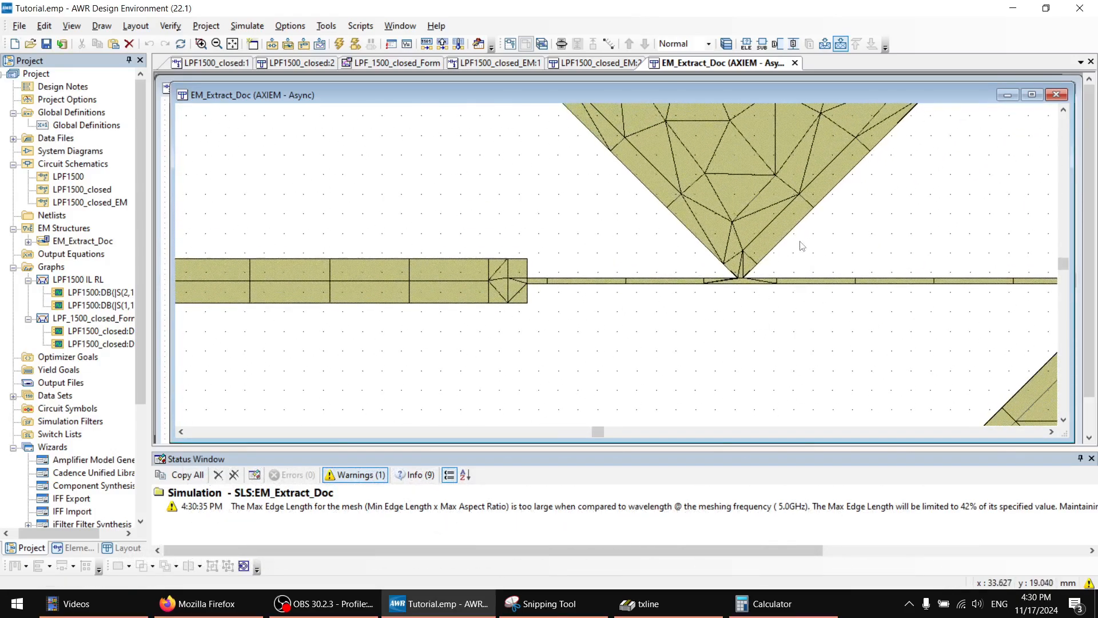
middle_drag(802, 246, 698, 343)
middle_drag(717, 269, 694, 339)
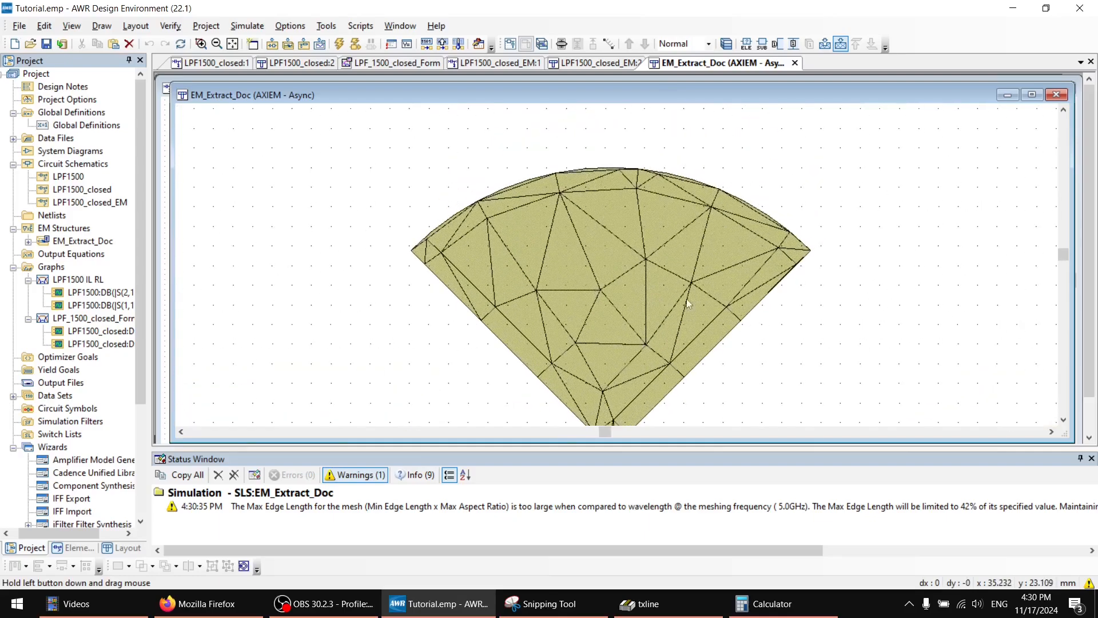
middle_drag(803, 347, 527, 171)
middle_drag(754, 318, 614, 146)
middle_drag(717, 247, 648, 324)
middle_drag(752, 216, 605, 386)
middle_drag(731, 287, 481, 252)
middle_drag(665, 293, 608, 272)
middle_drag(303, 352, 184, 340)
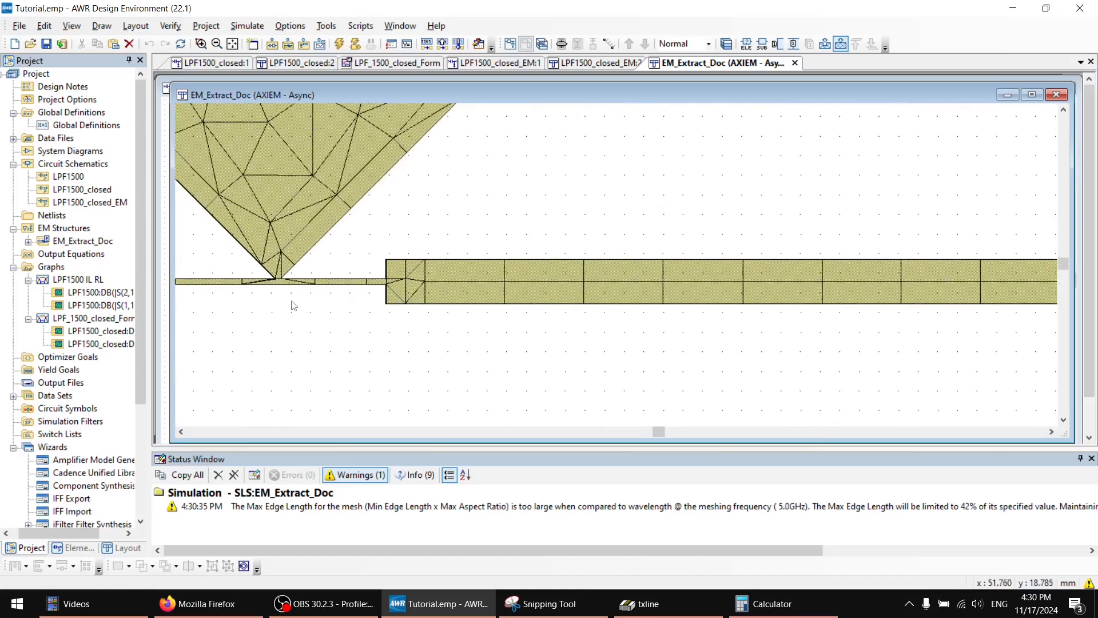
scroll(294, 305, down, 1)
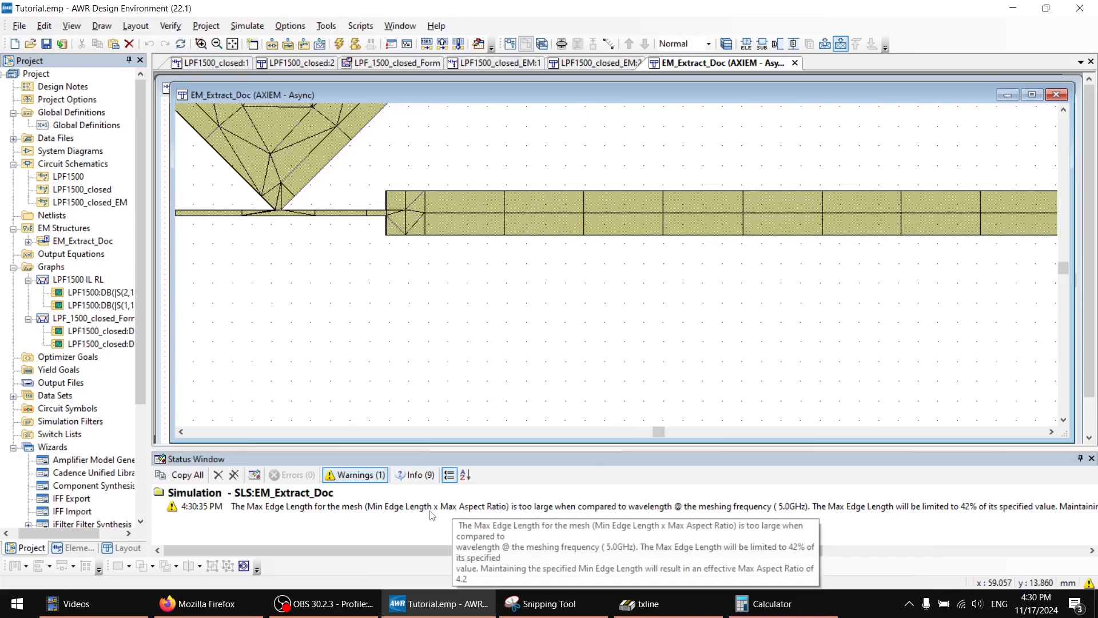
ctrl+scroll(543, 342, down, 3)
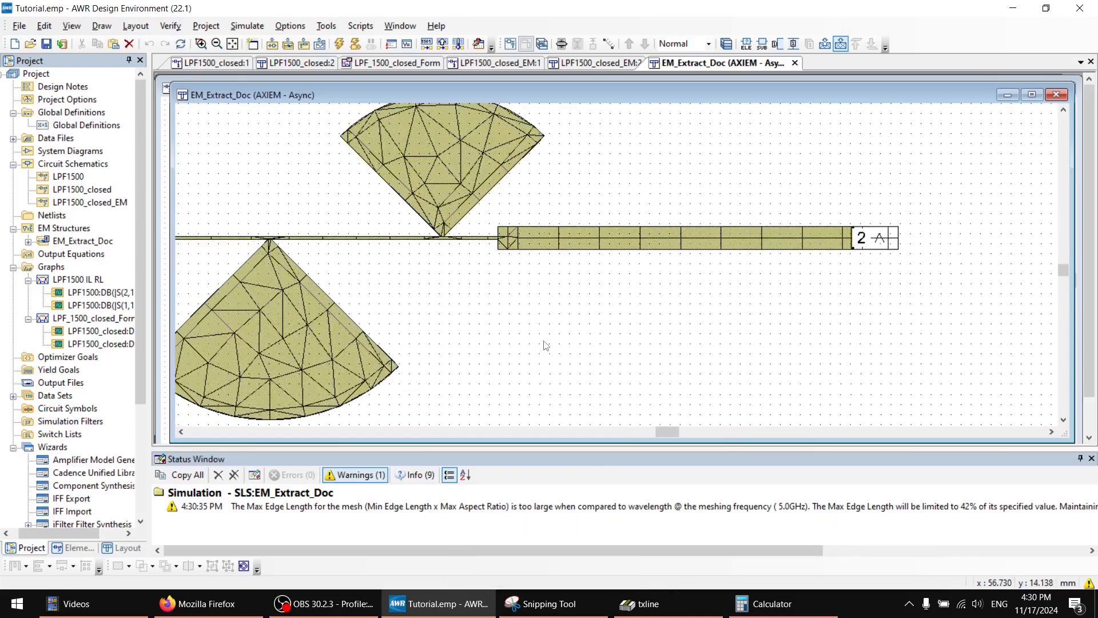
middle_drag(422, 323, 846, 369)
middle_drag(623, 299, 717, 277)
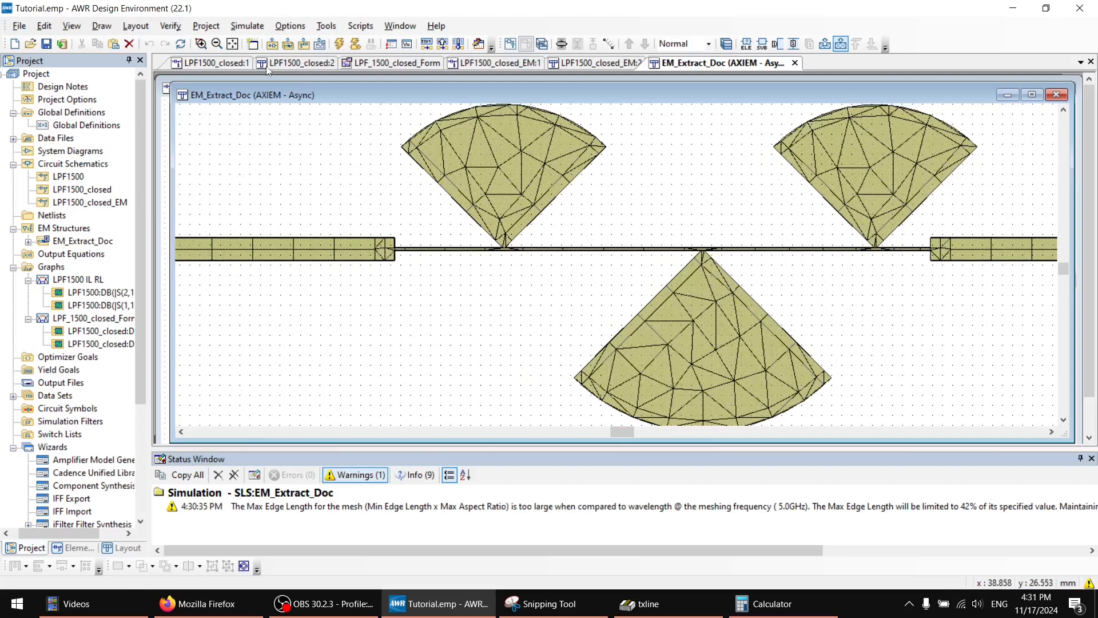
Step: Return to the LPF1500_closed_EM schematic and set the EXTRACT block's X_Cell_Size to 0.1 mm
click(598, 68)
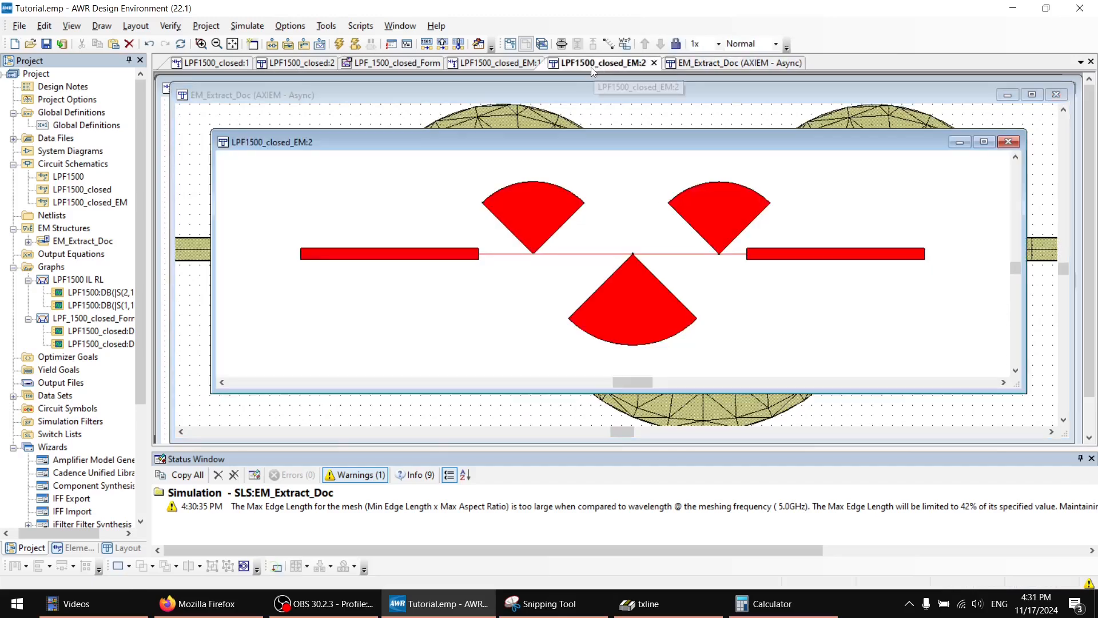
click(466, 67)
scroll(701, 238, up, 5)
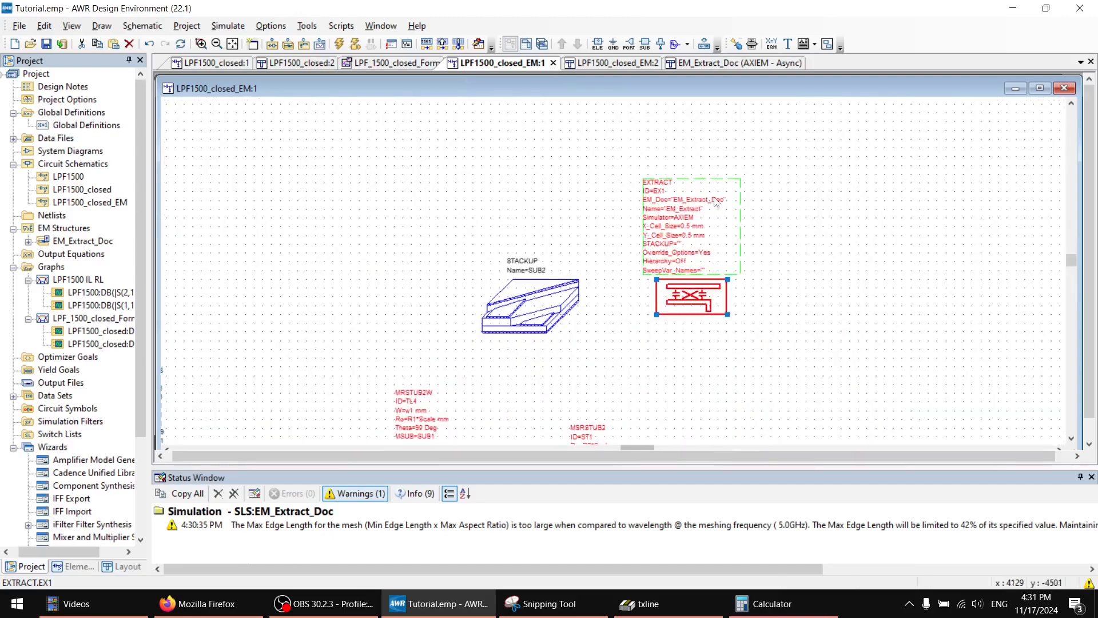
double_click(701, 229)
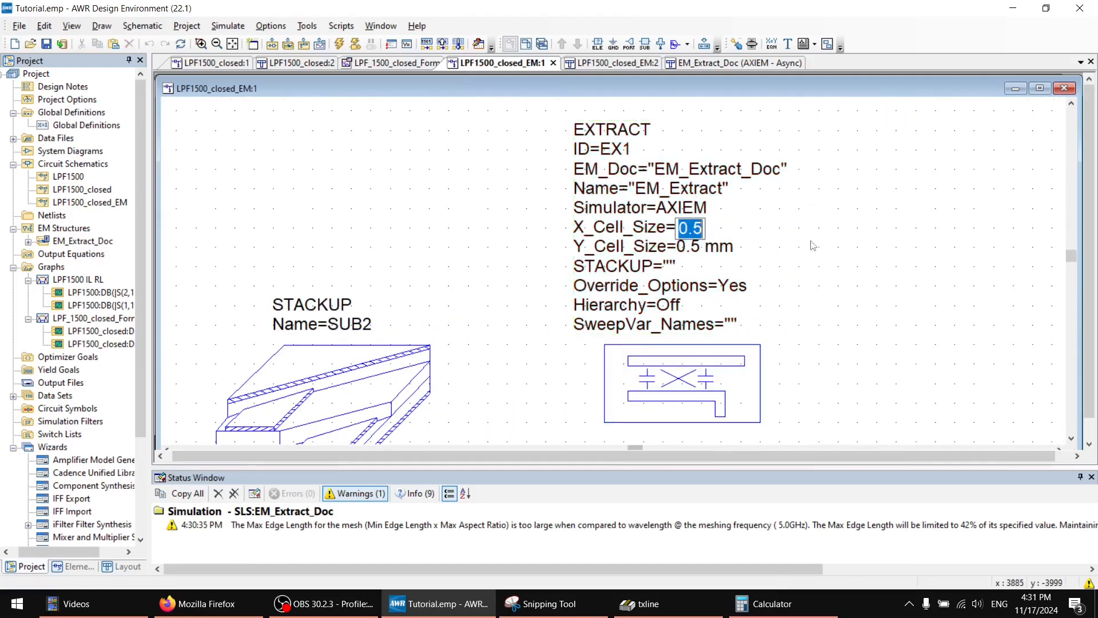
key(Right)
text(1)
key(Return)
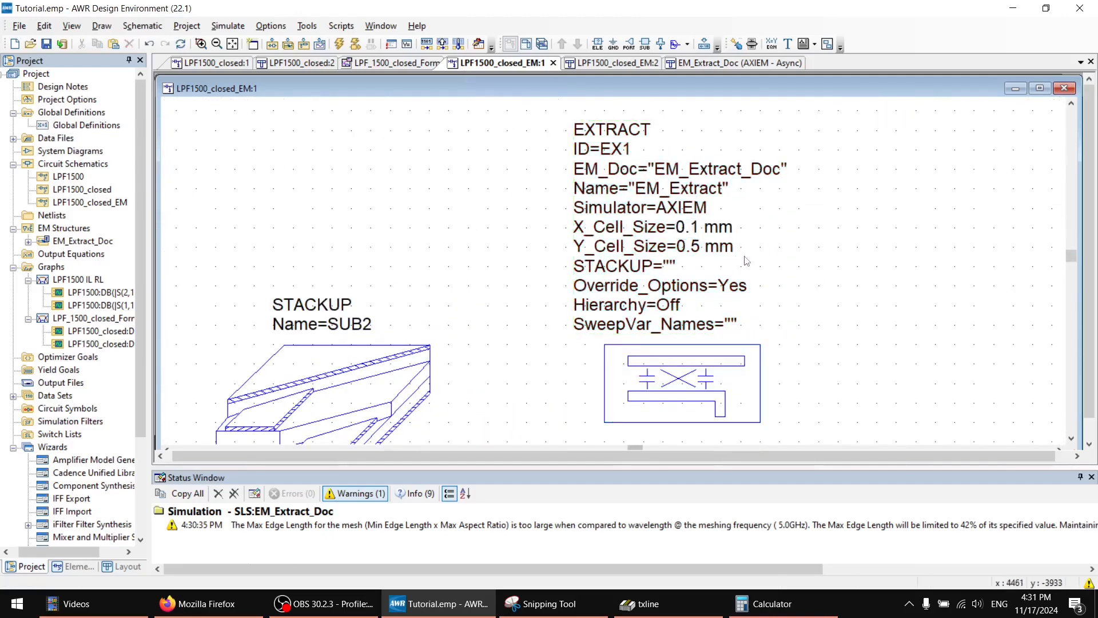
Step: Set the EXTRACT block's Y_Cell_Size to 0.1 mm
click(699, 248)
click(698, 248)
click(700, 249)
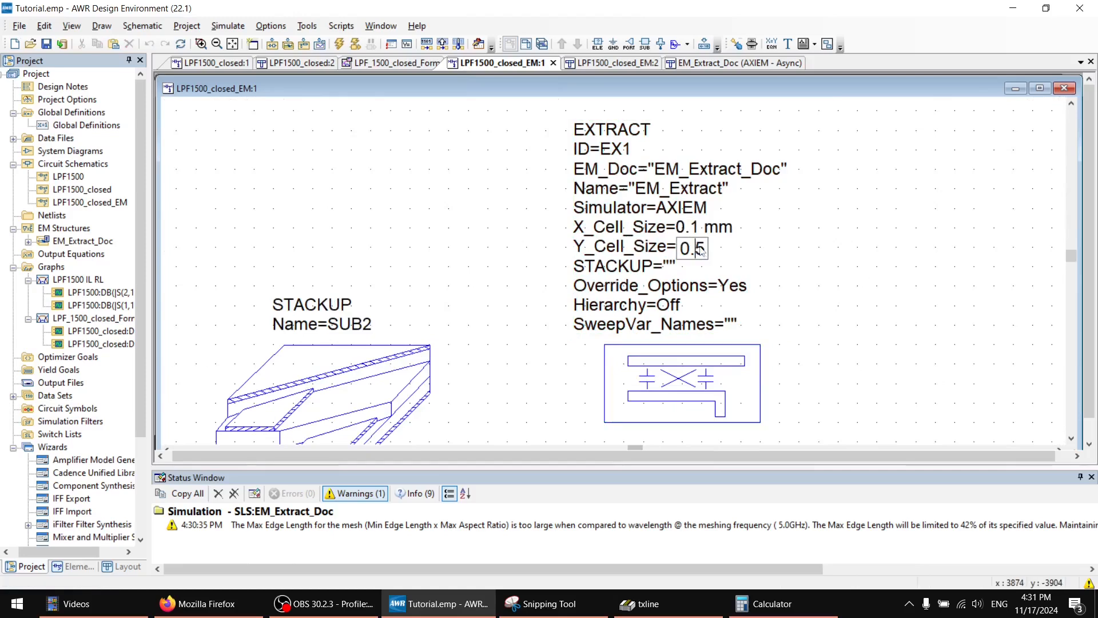
text(1)
key(Return)
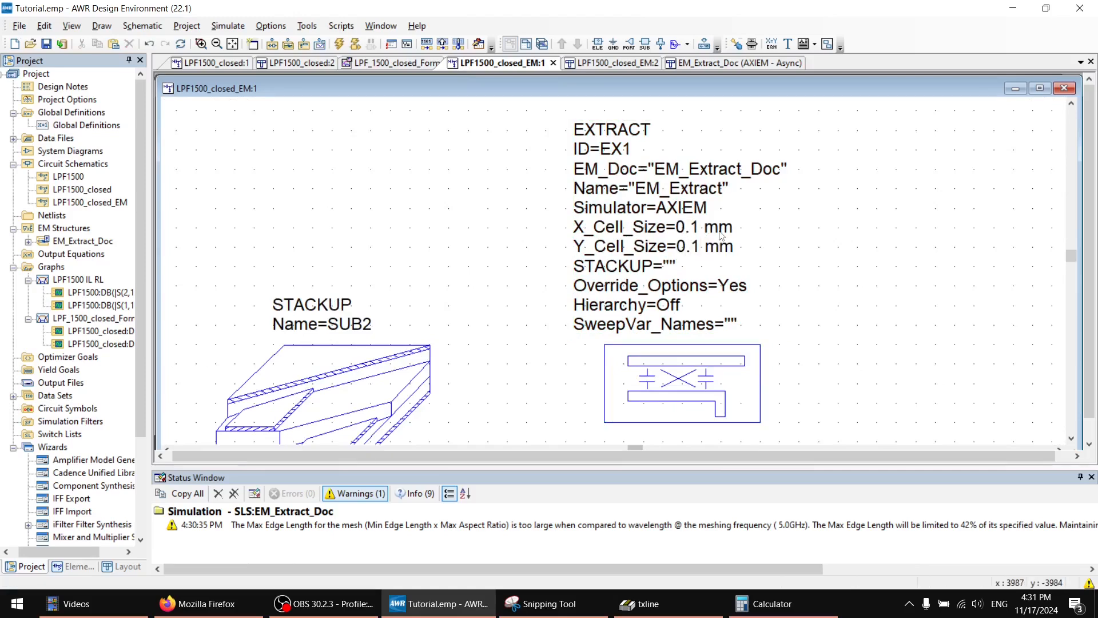
Step: Add the extraction again from the EXTRACT block to update the EM structure
scroll(743, 275, down, 3)
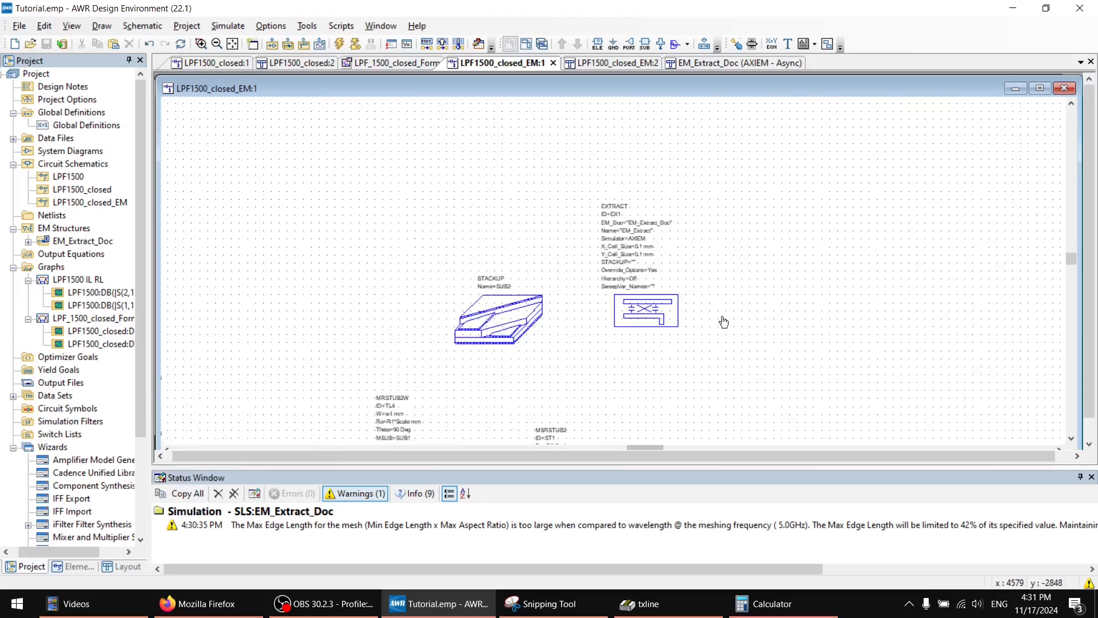
scroll(723, 322, down, 3)
click(643, 188)
right_click(644, 195)
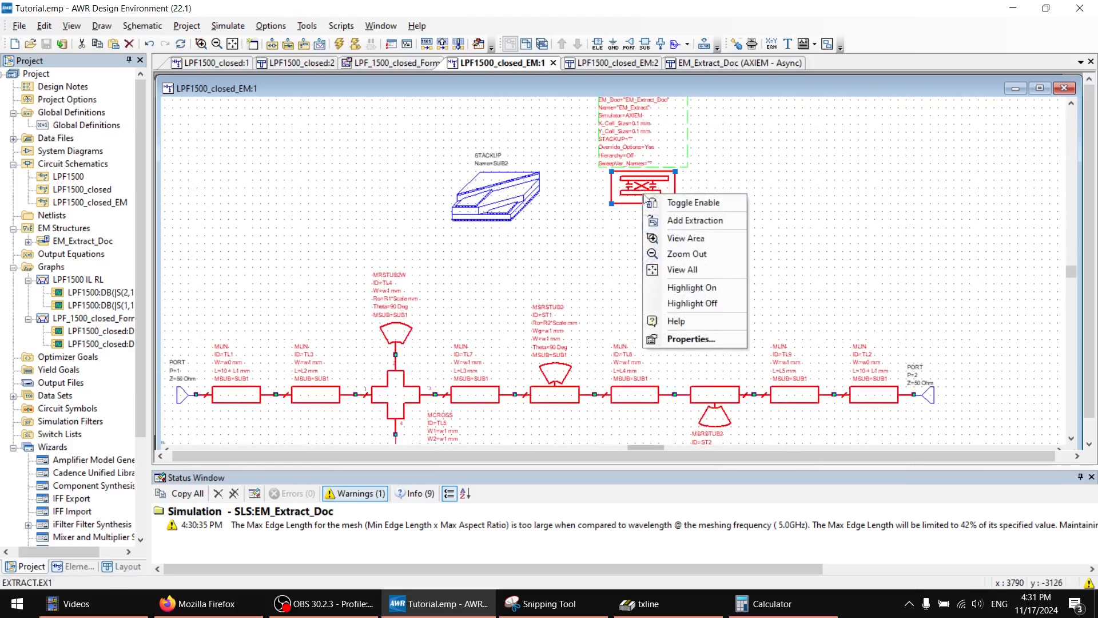
click(665, 222)
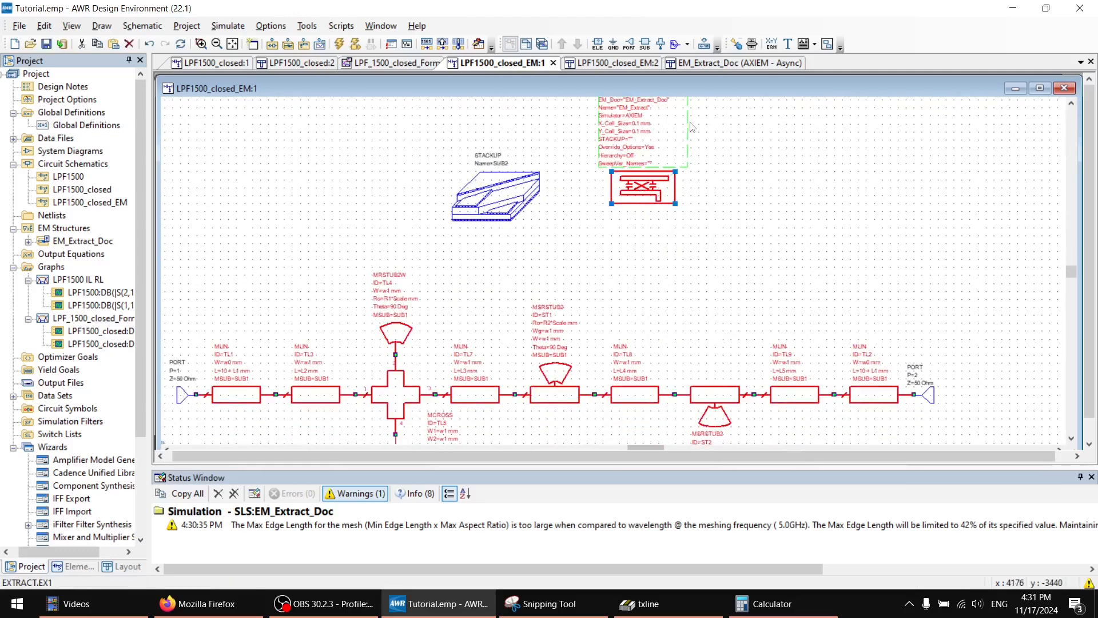
Step: Open the EM_Extract_Doc layout, regenerate its mesh and dismiss the simulation progress report
click(701, 63)
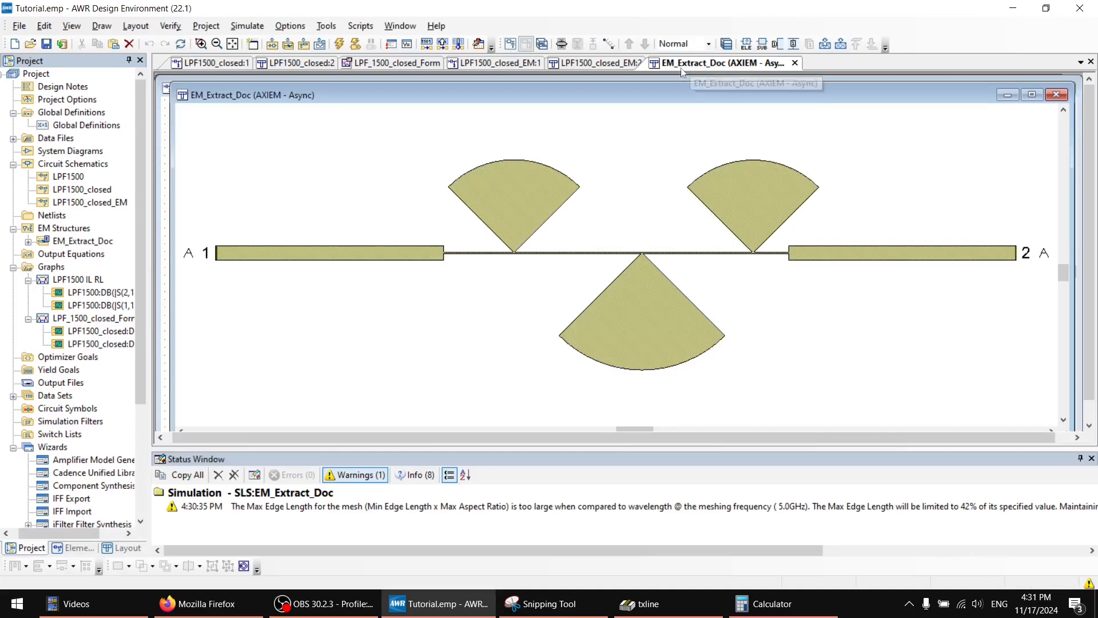
click(839, 45)
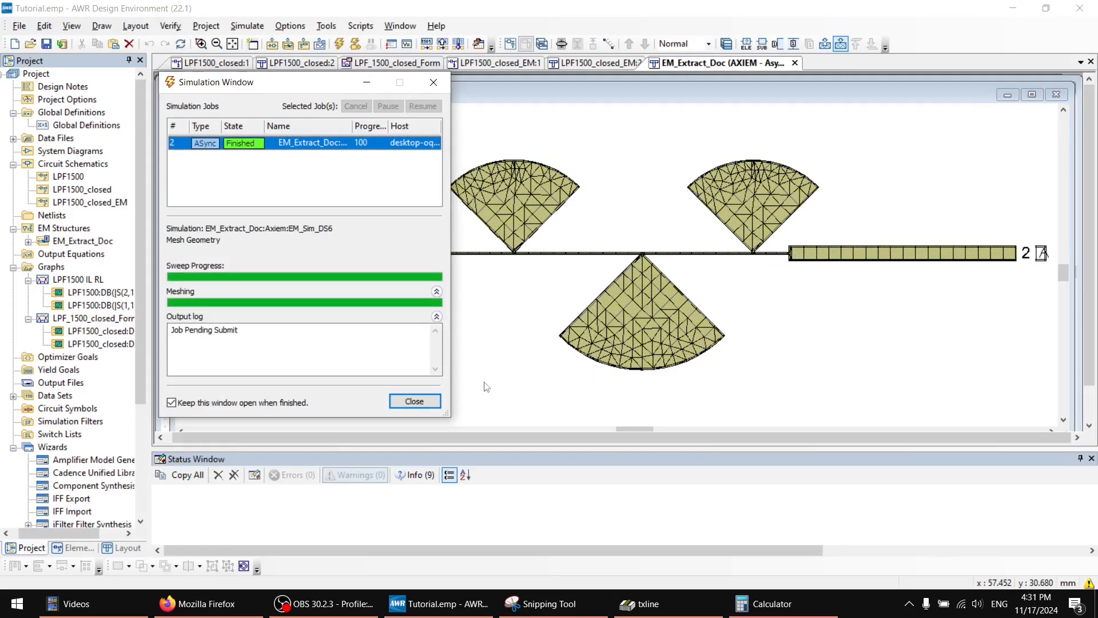
click(414, 400)
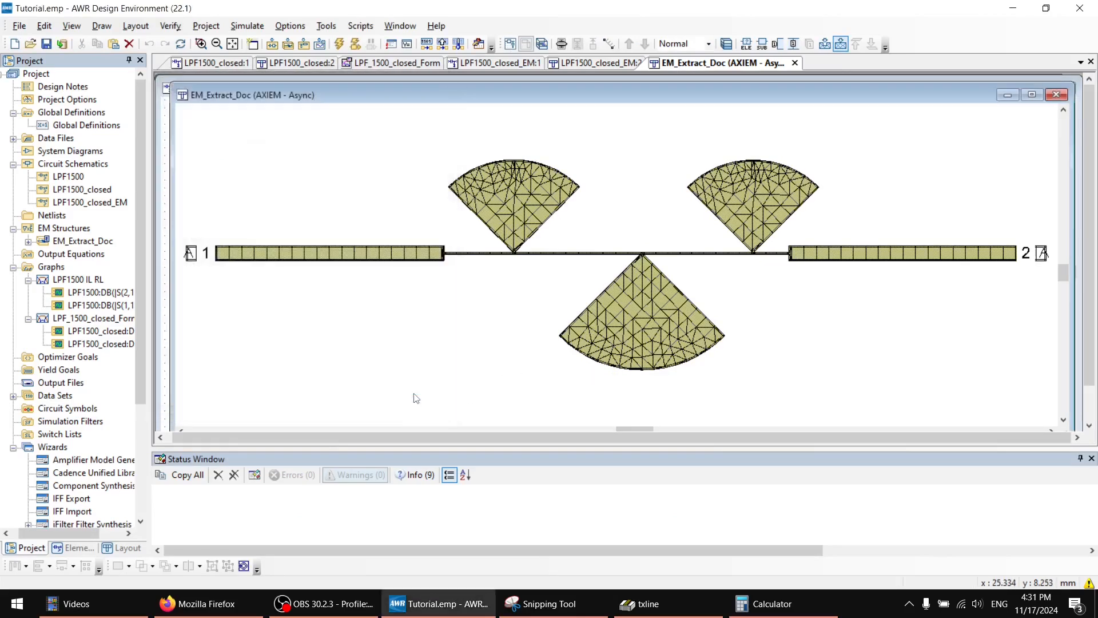
Step: Examine the refined mesh at the line-width transitions, along the feed lines and on the radial stubs
scroll(497, 314, up, 4)
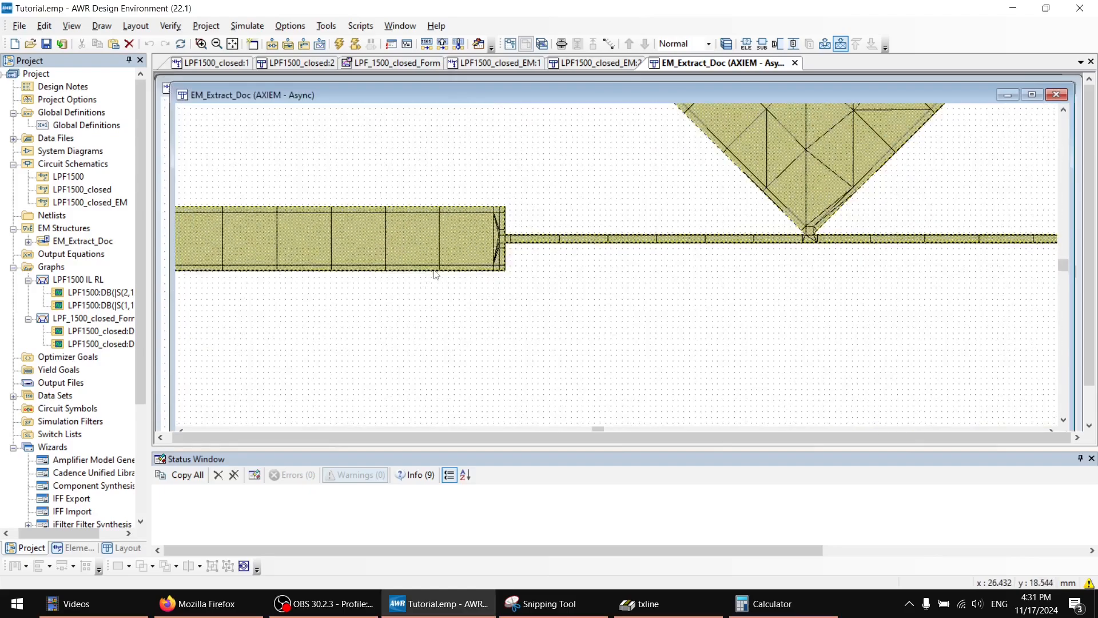
scroll(500, 297, down, 4)
middle_drag(641, 281, 434, 277)
middle_drag(533, 268, 370, 252)
scroll(692, 248, up, 2)
scroll(581, 233, up, 3)
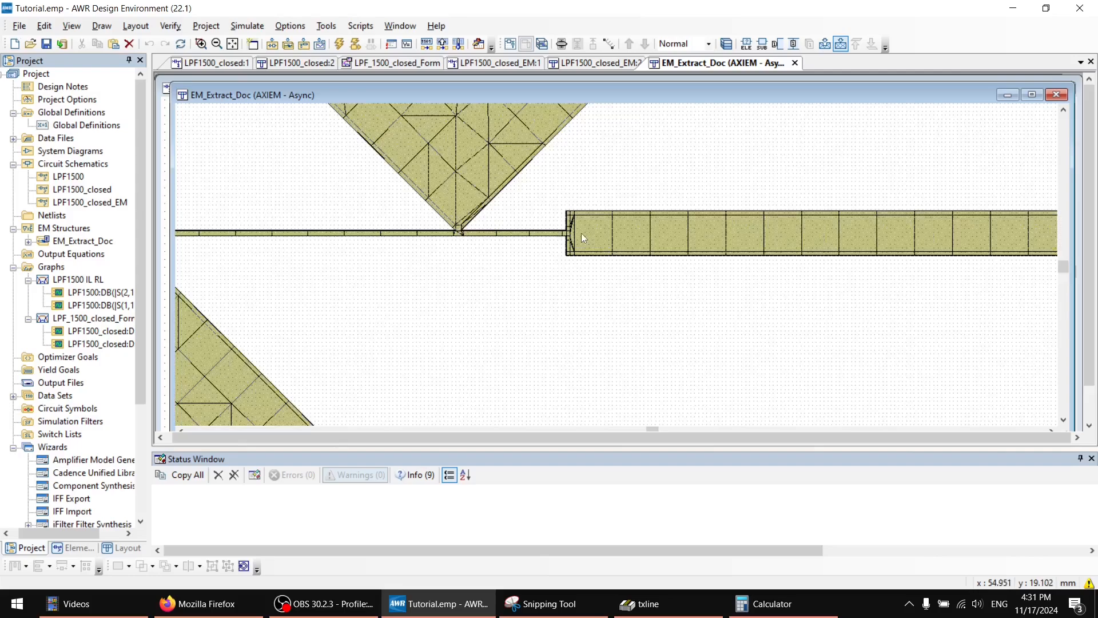
scroll(546, 229, up, 2)
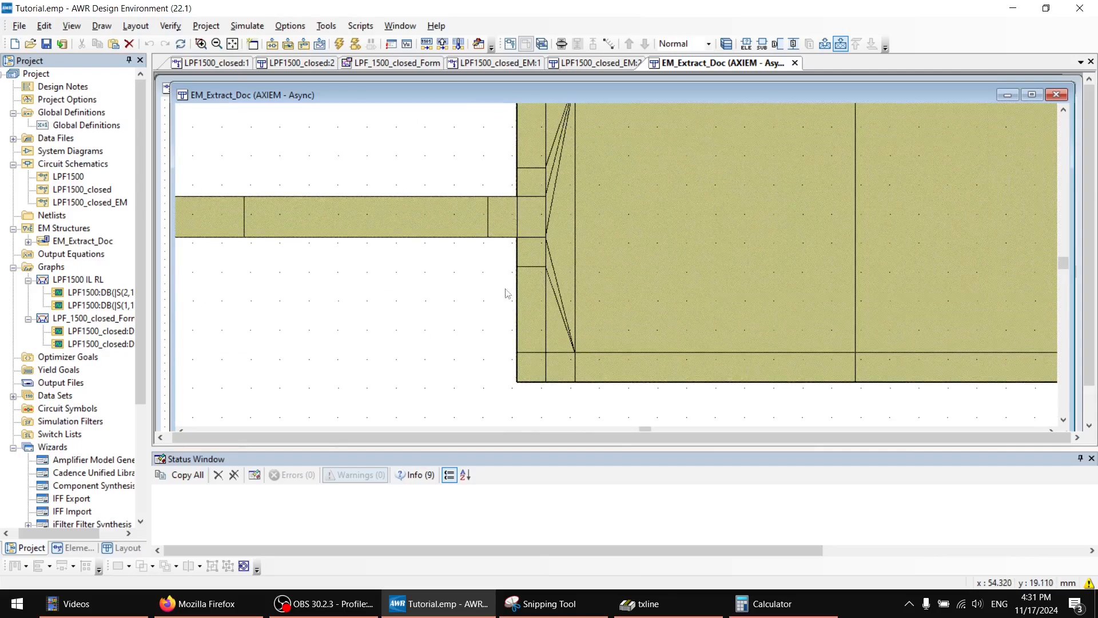
scroll(454, 277, down, 3)
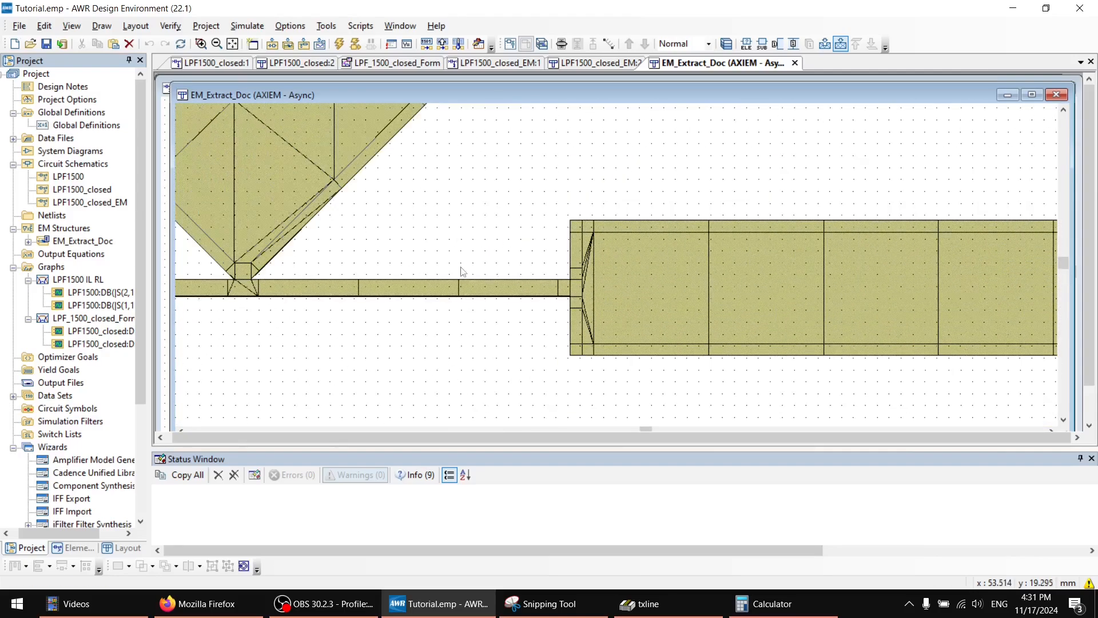
middle_drag(326, 268, 636, 287)
middle_drag(949, 286, 563, 279)
scroll(804, 309, down, 3)
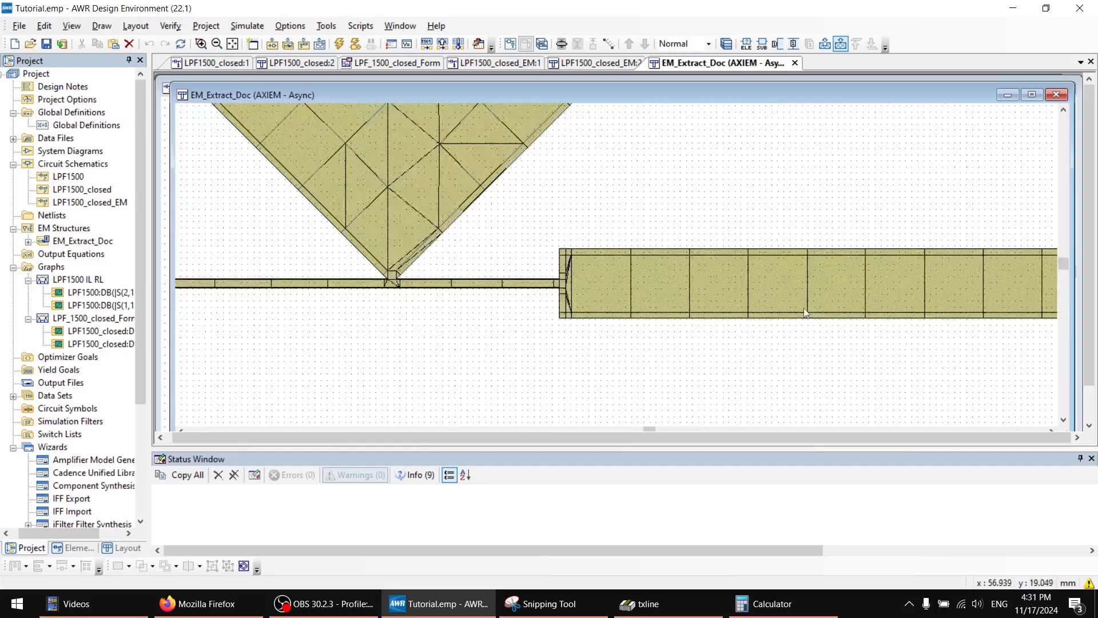
scroll(800, 312, down, 3)
scroll(693, 274, up, 4)
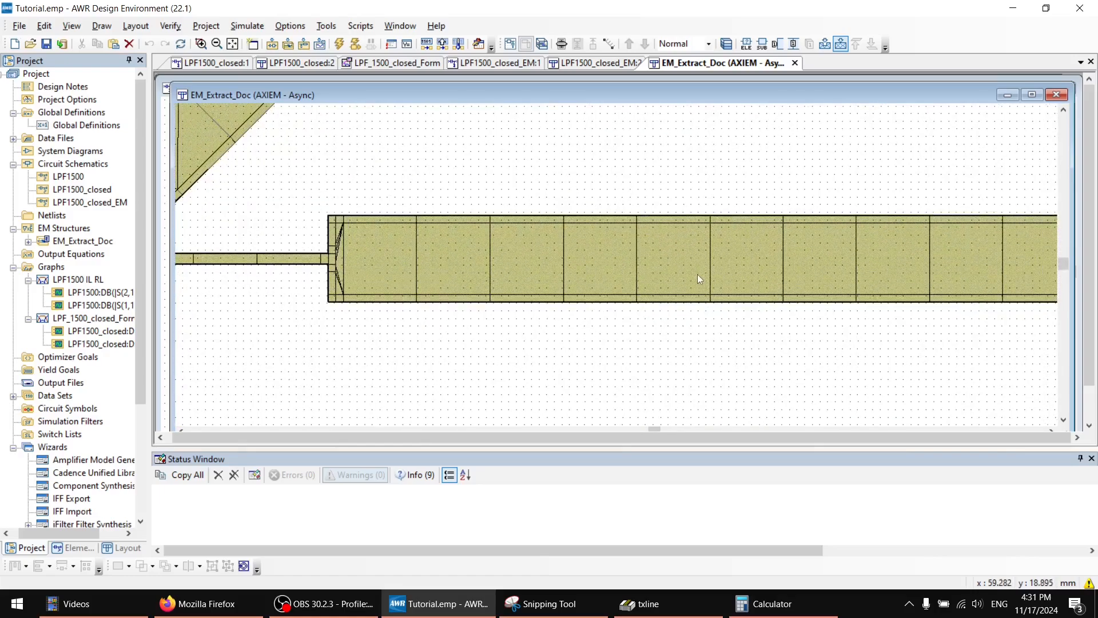
scroll(544, 249, down, 3)
scroll(541, 255, up, 2)
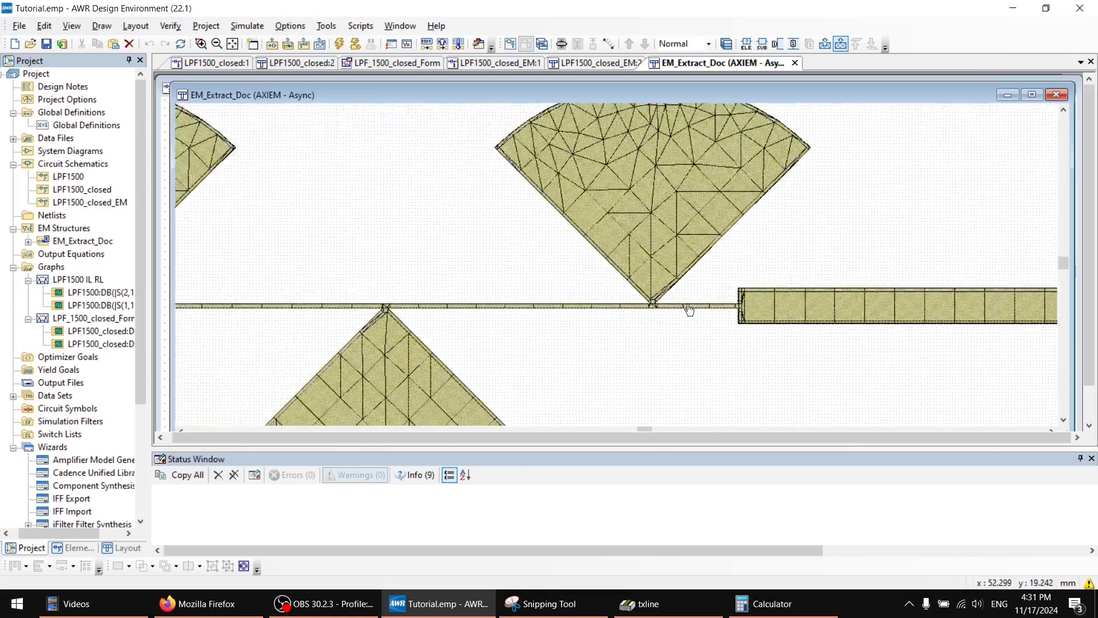
middle_drag(579, 289, 691, 299)
scroll(655, 274, down, 2)
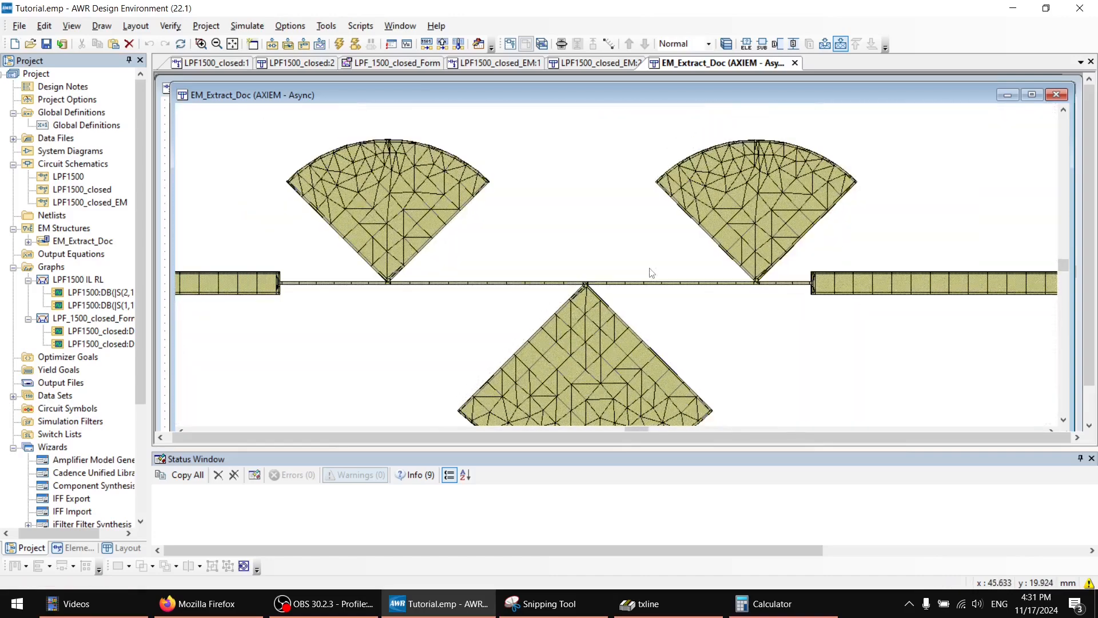
scroll(589, 312, down, 2)
middle_drag(582, 322, 652, 308)
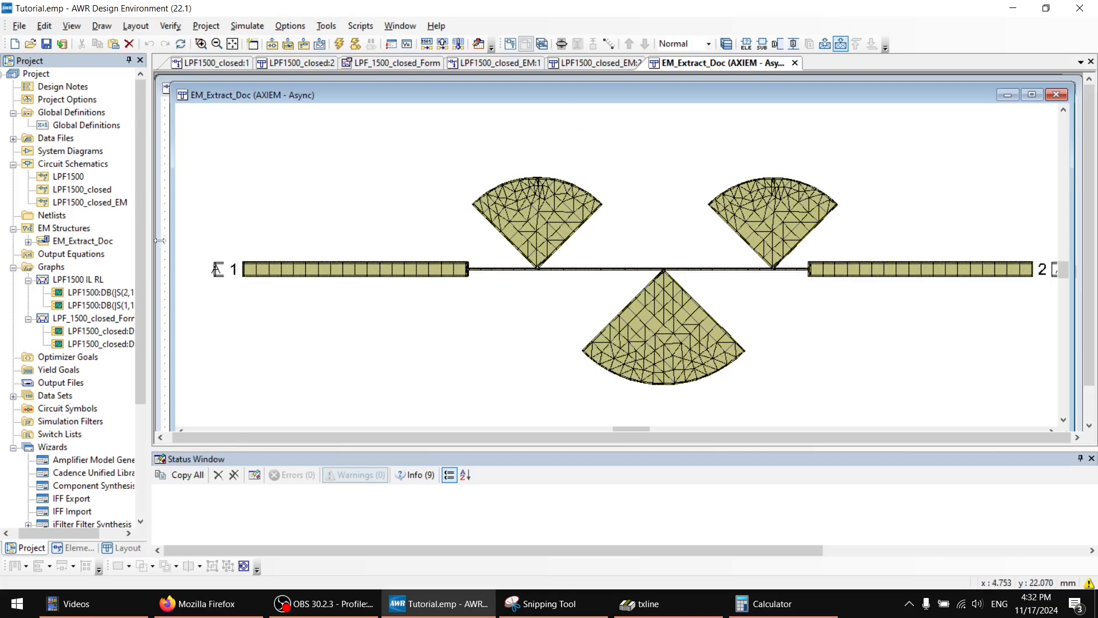
Step: Create a rectangular graph named LPF1500_EM
click(59, 267)
right_click(59, 268)
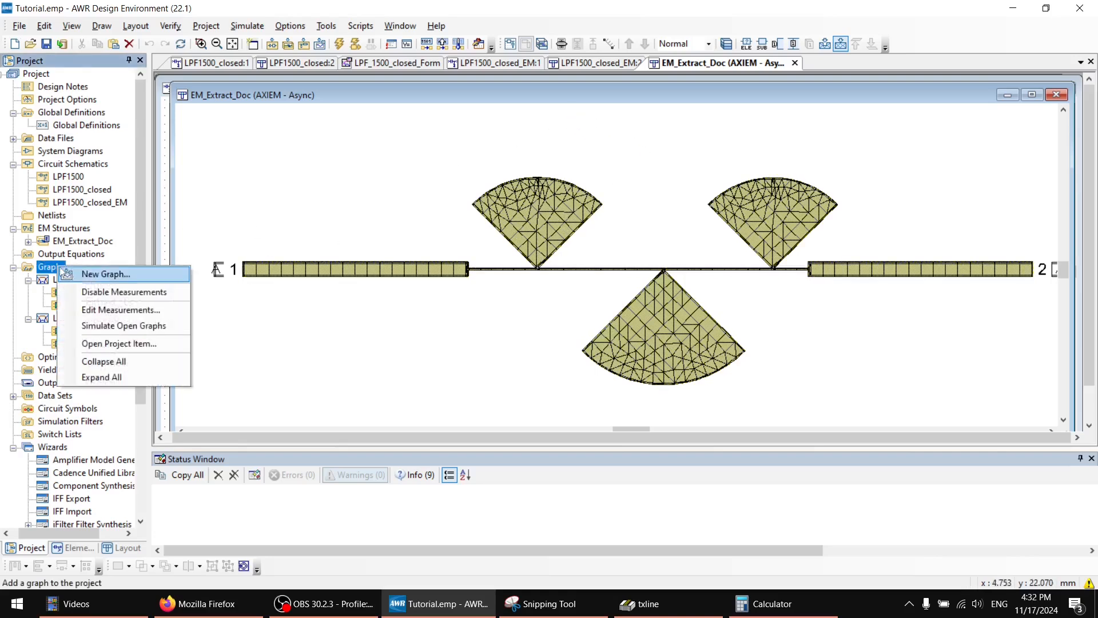
click(127, 281)
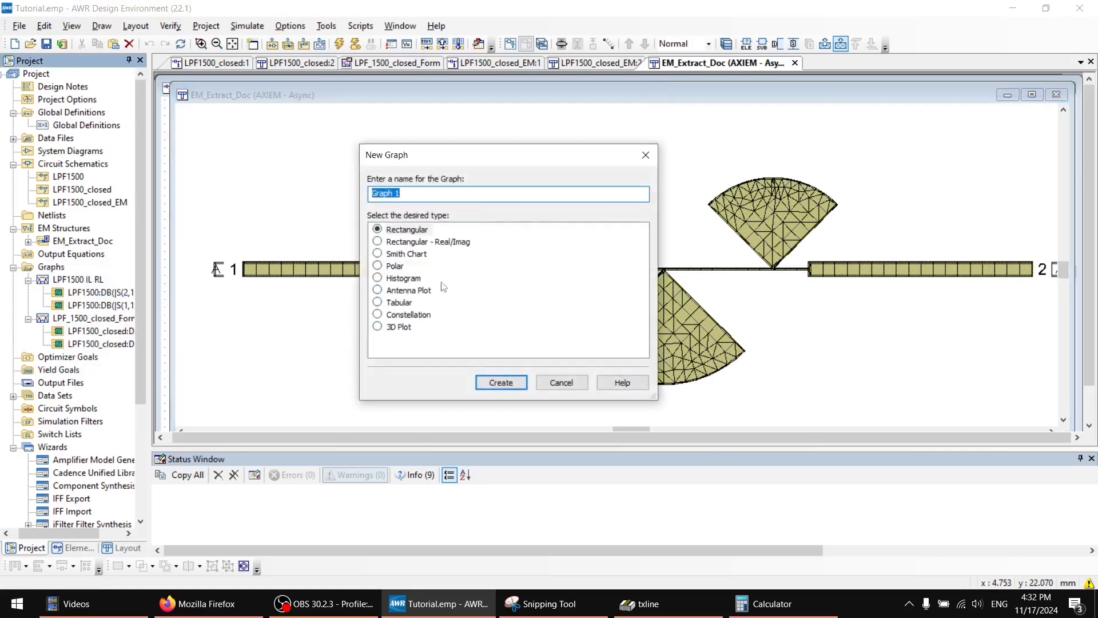
click(417, 195)
text(LPF1500)
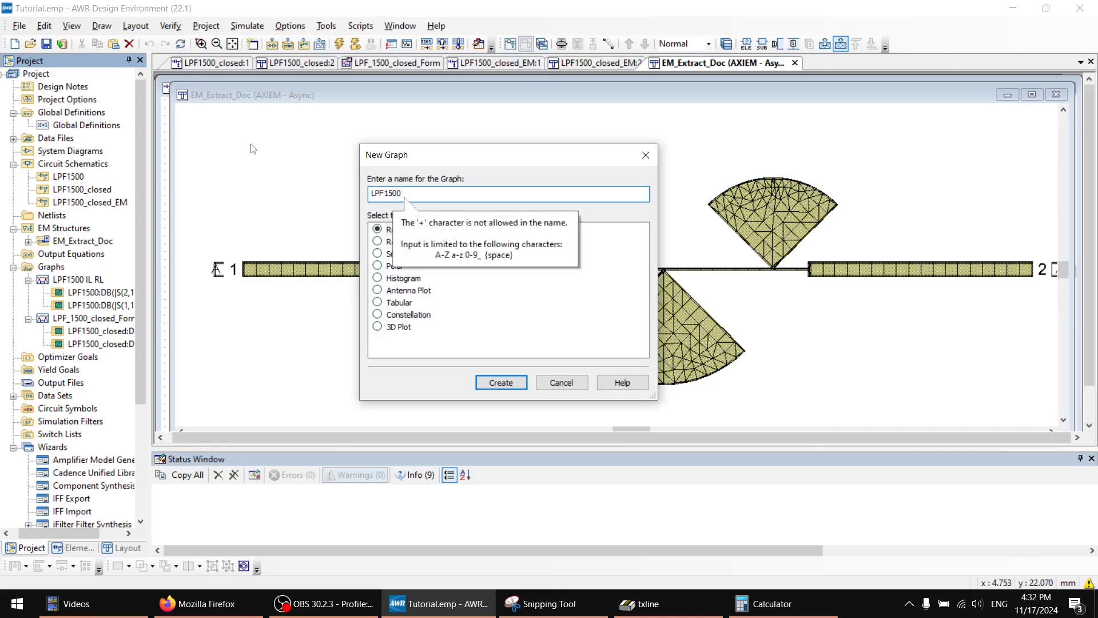
text(_EM)
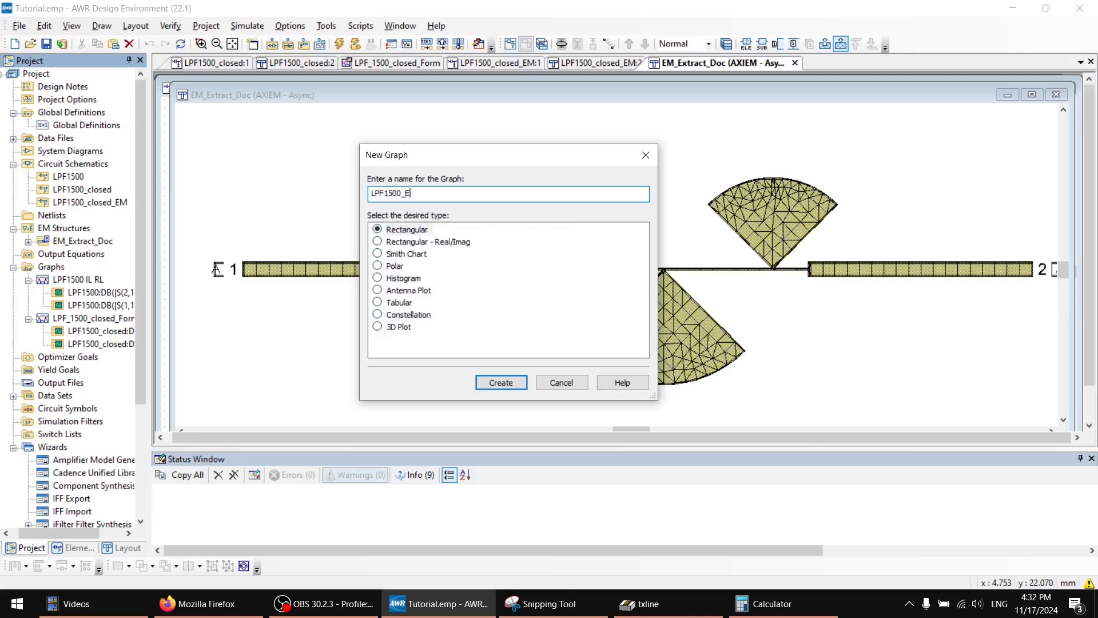
click(493, 381)
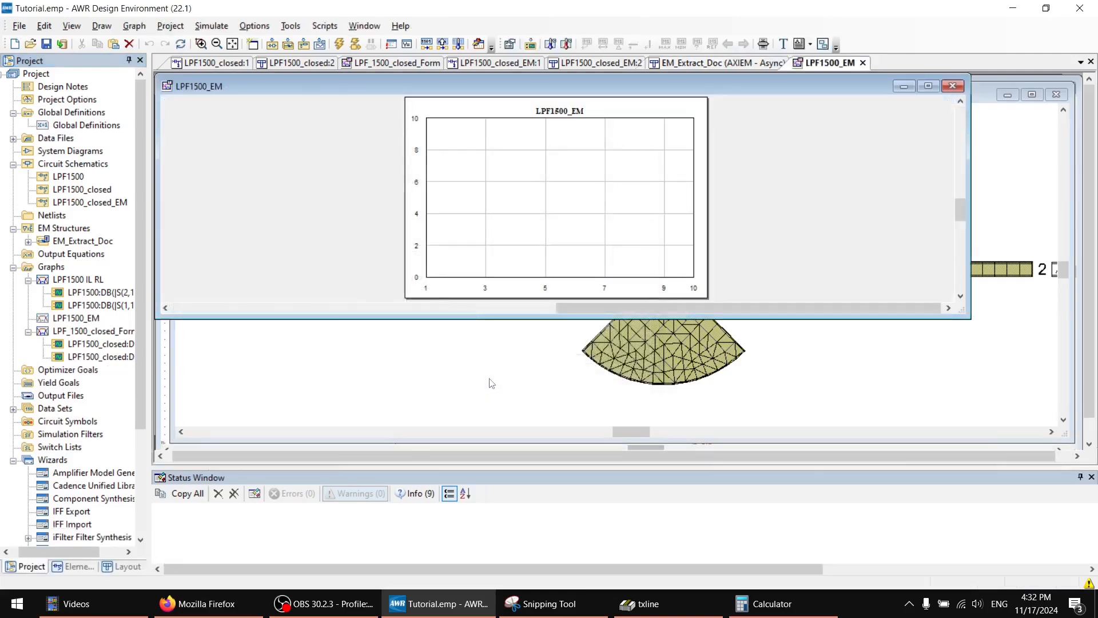
Step: Add the S(1,1) and S(2,1) magnitude measurements in dB from EM_Extract_Doc to the LPF1500_EM graph
right_click(69, 319)
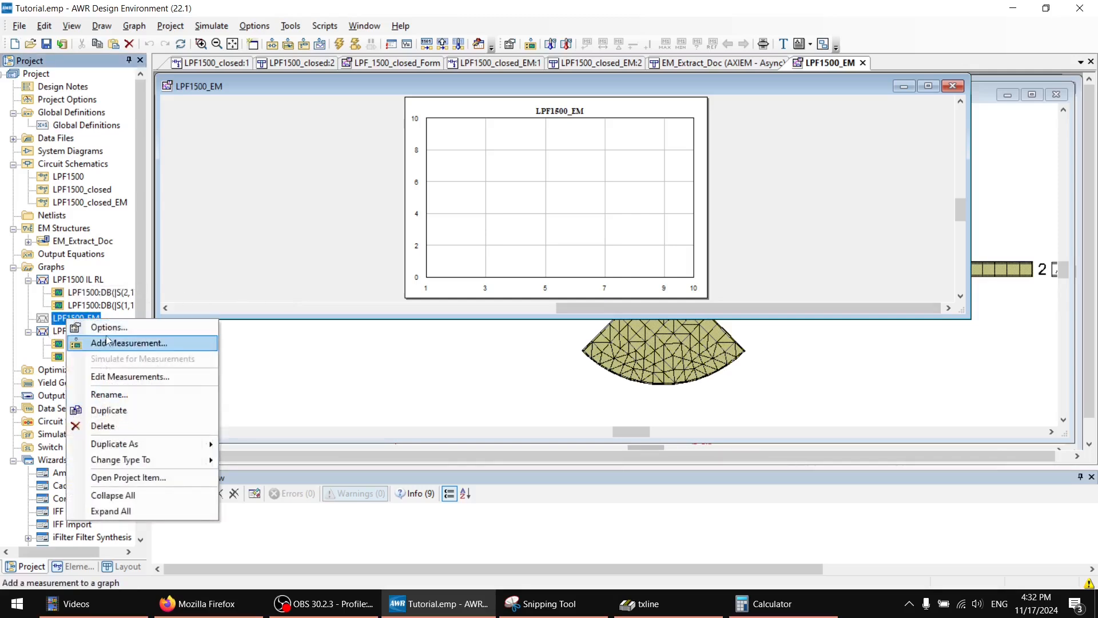
click(117, 346)
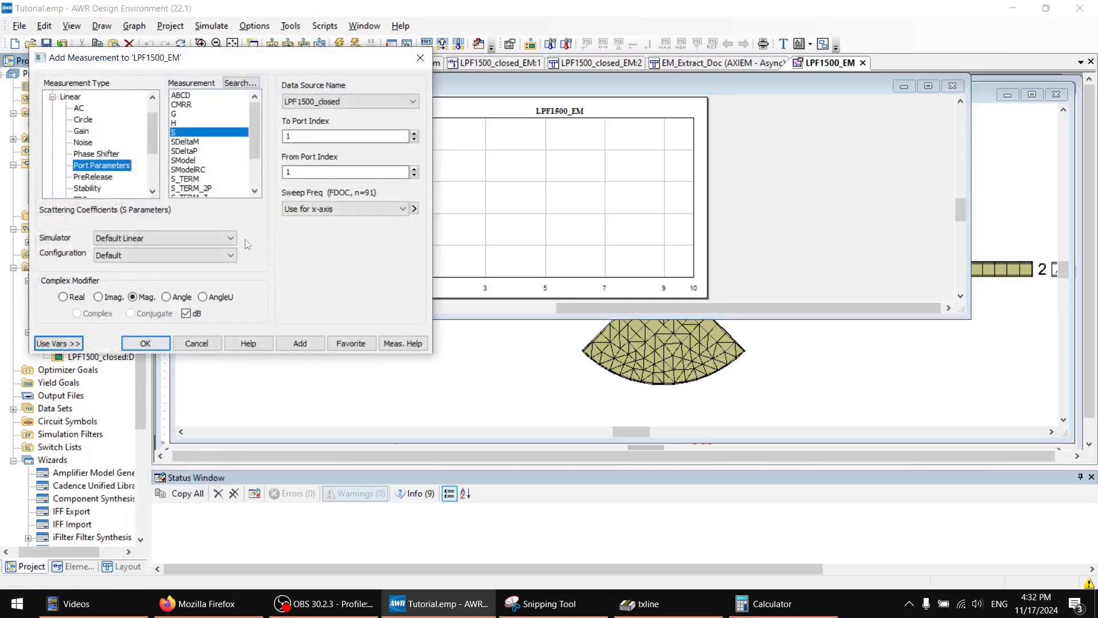
click(408, 101)
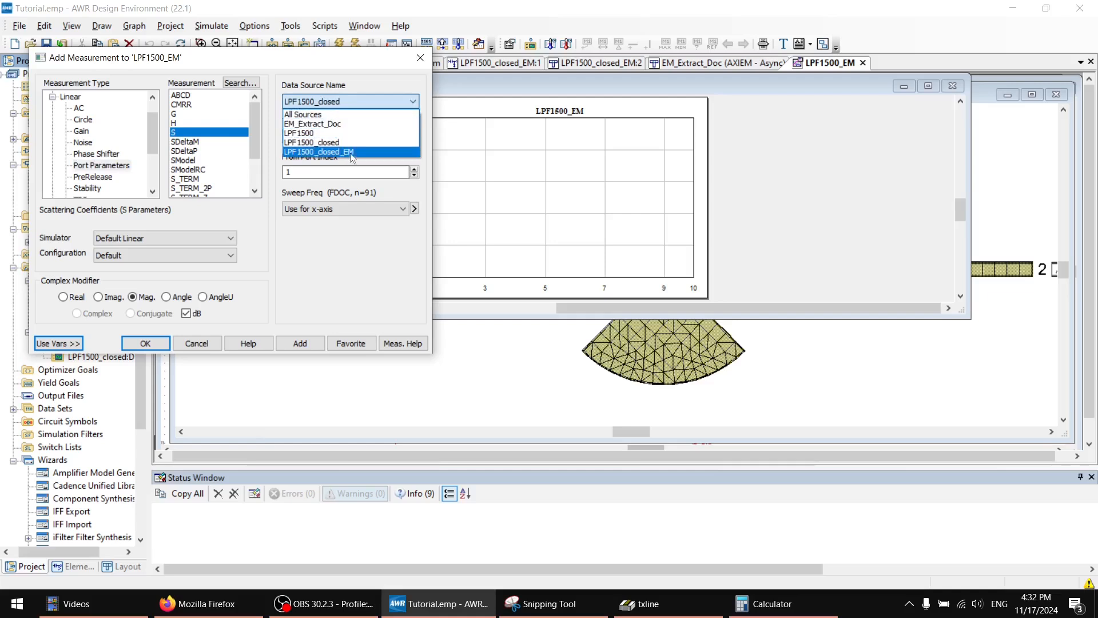
click(324, 124)
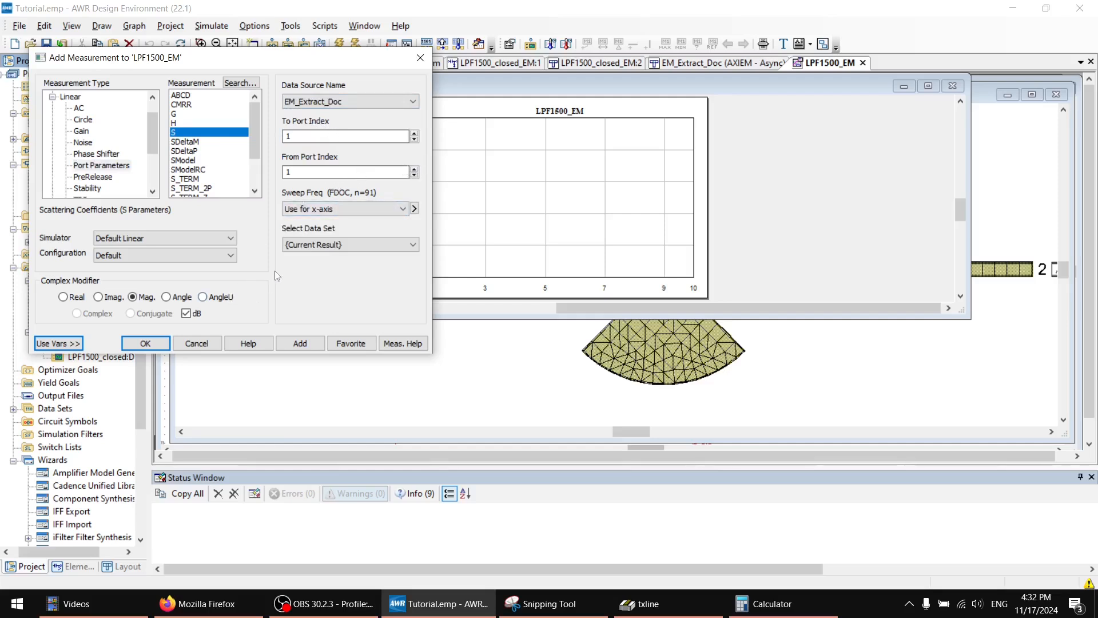
click(314, 344)
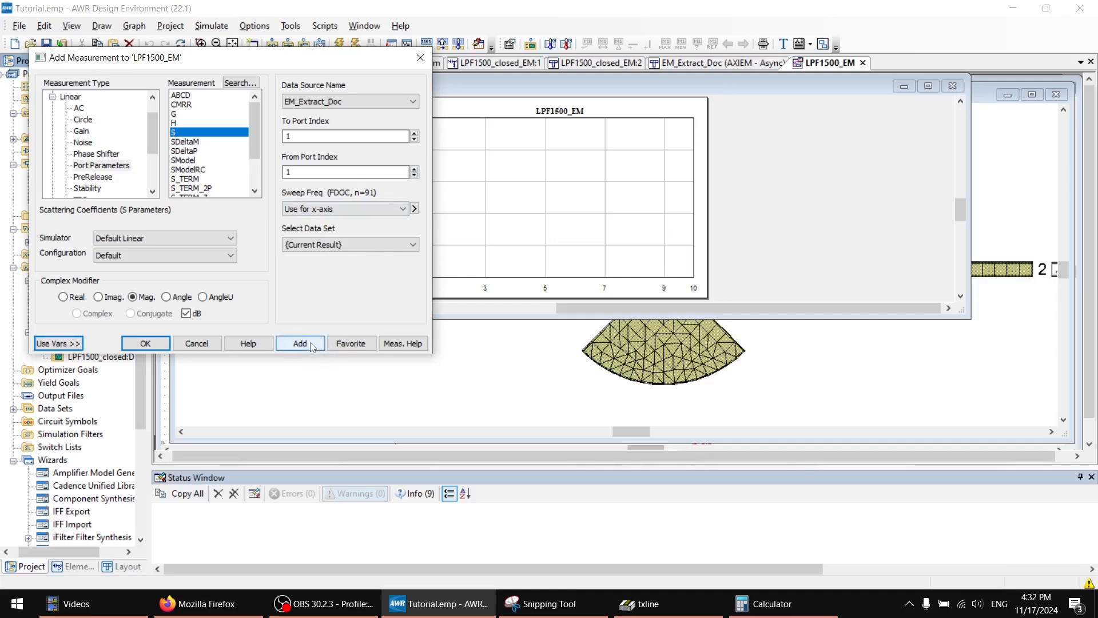
click(414, 170)
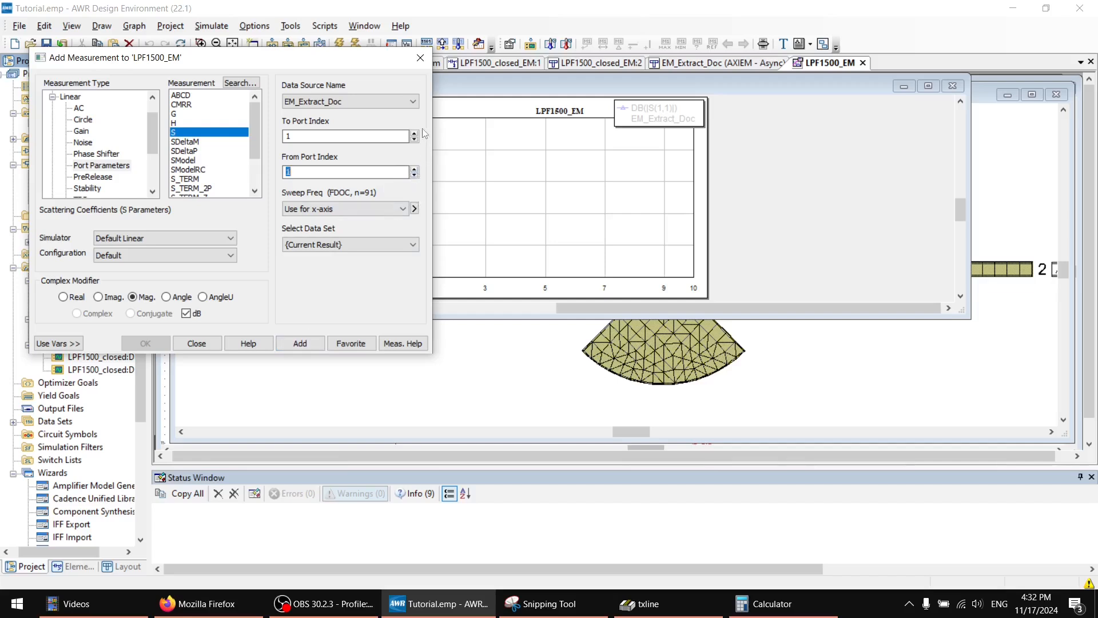
click(299, 343)
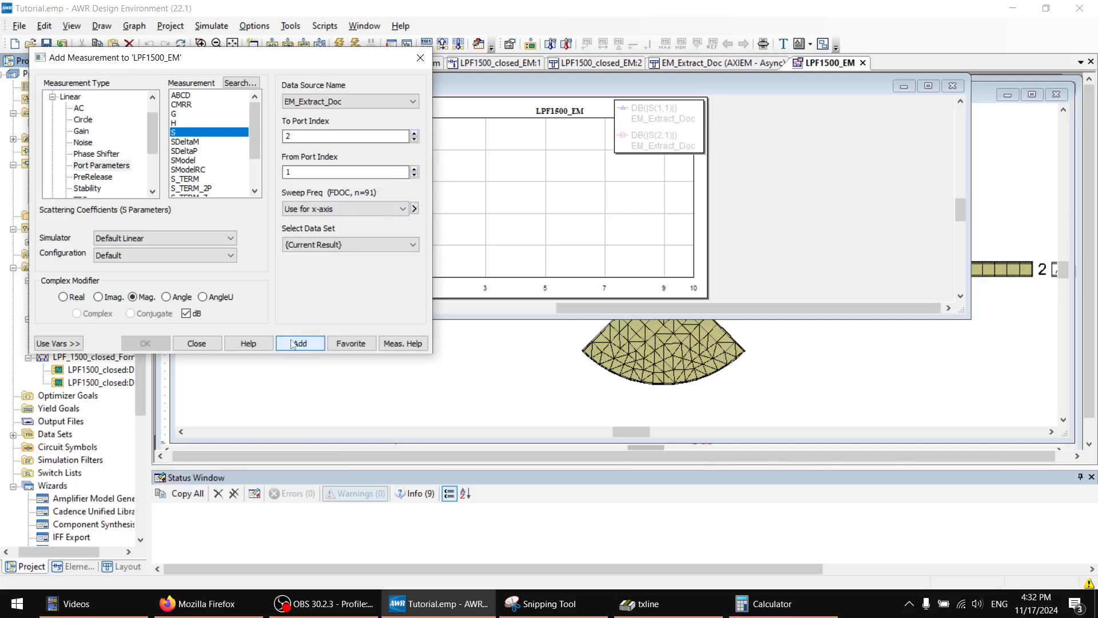
click(210, 344)
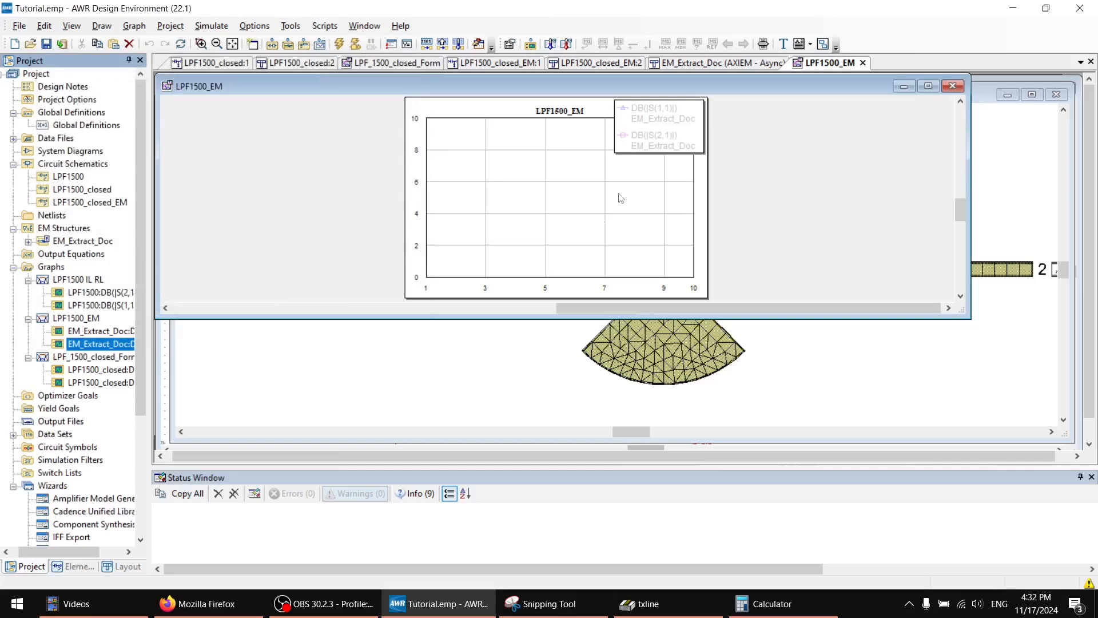
Step: Enlarge the LPF1500_EM graph window and place the legend outside the plot frame, beside the graph
drag(970, 318, 1079, 449)
drag(758, 152, 941, 203)
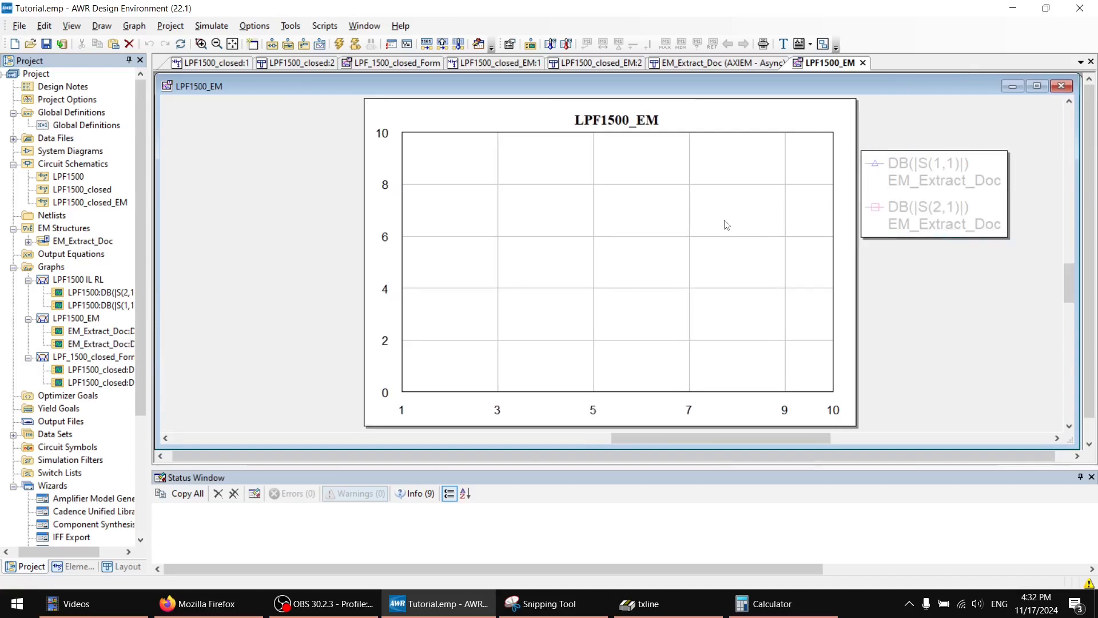
Step: Run the AXIEM simulation of EM_Extract_Doc, check the output log and dismiss the simulation report
click(339, 44)
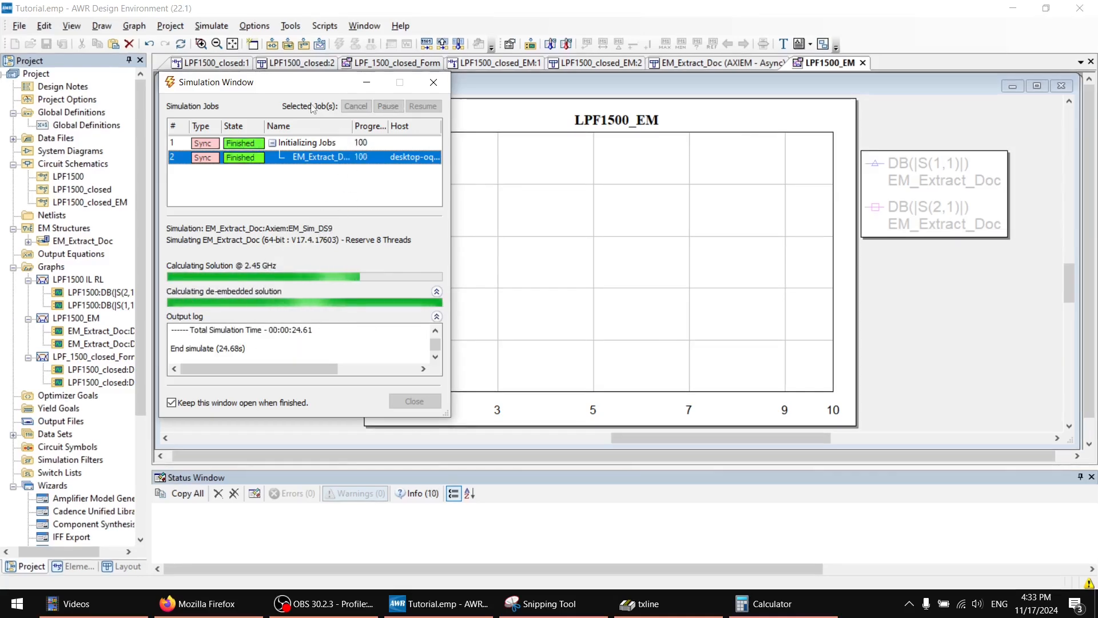
drag(294, 90, 195, 101)
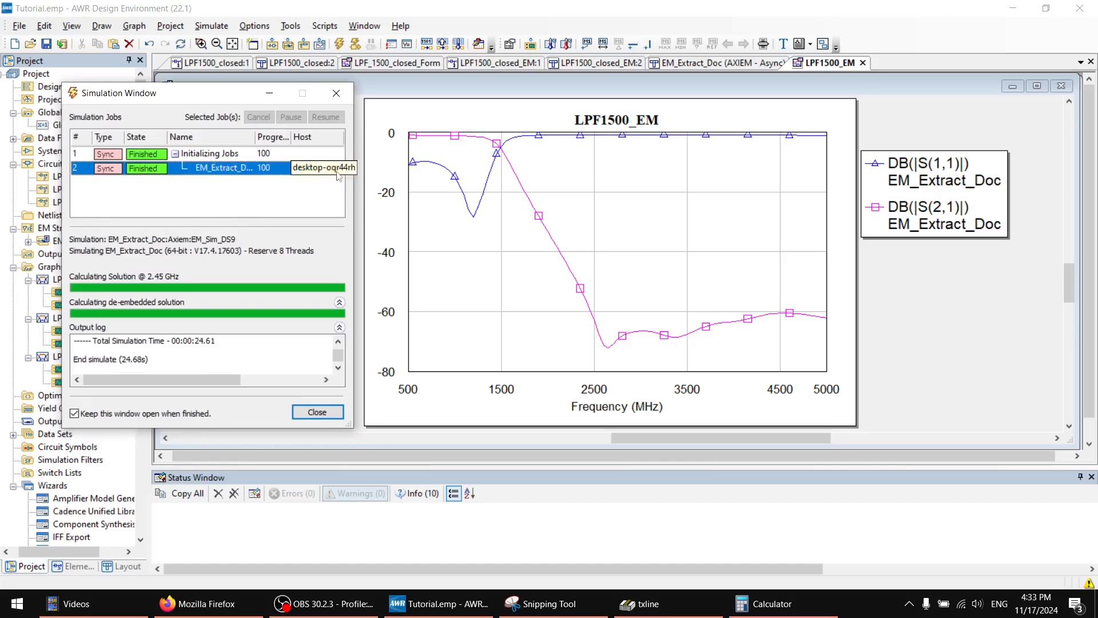
drag(353, 167, 362, 167)
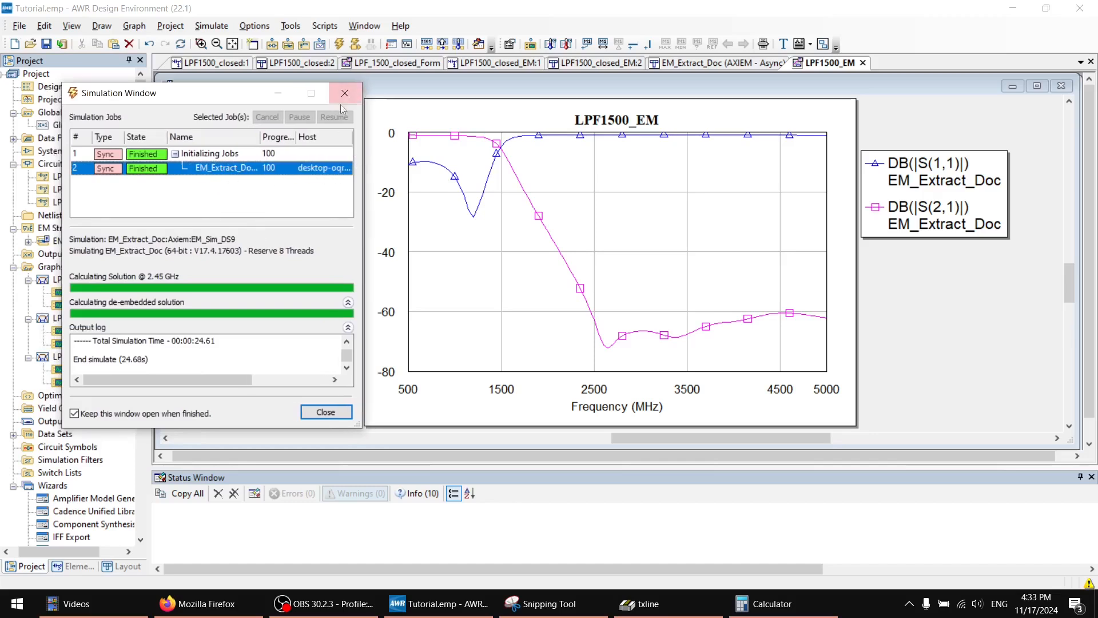
click(209, 343)
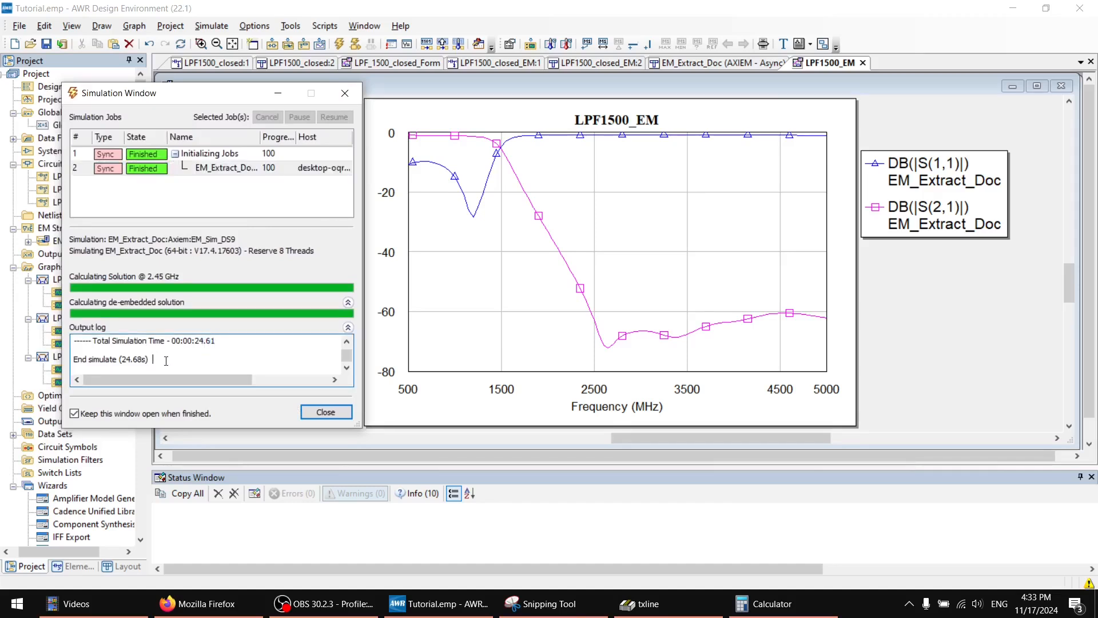
click(325, 413)
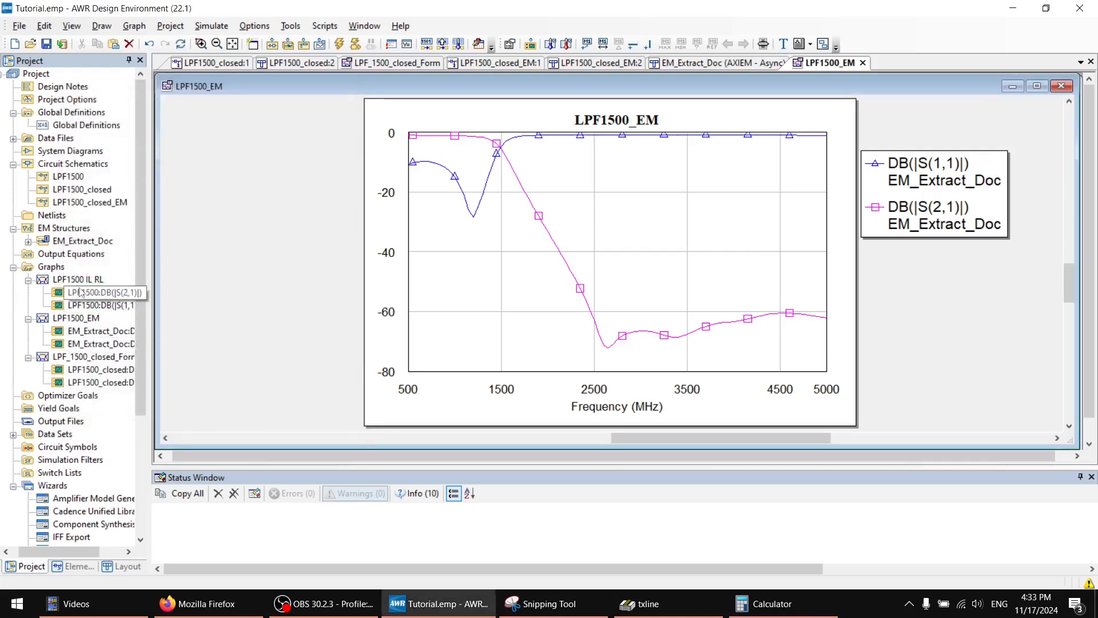
click(73, 280)
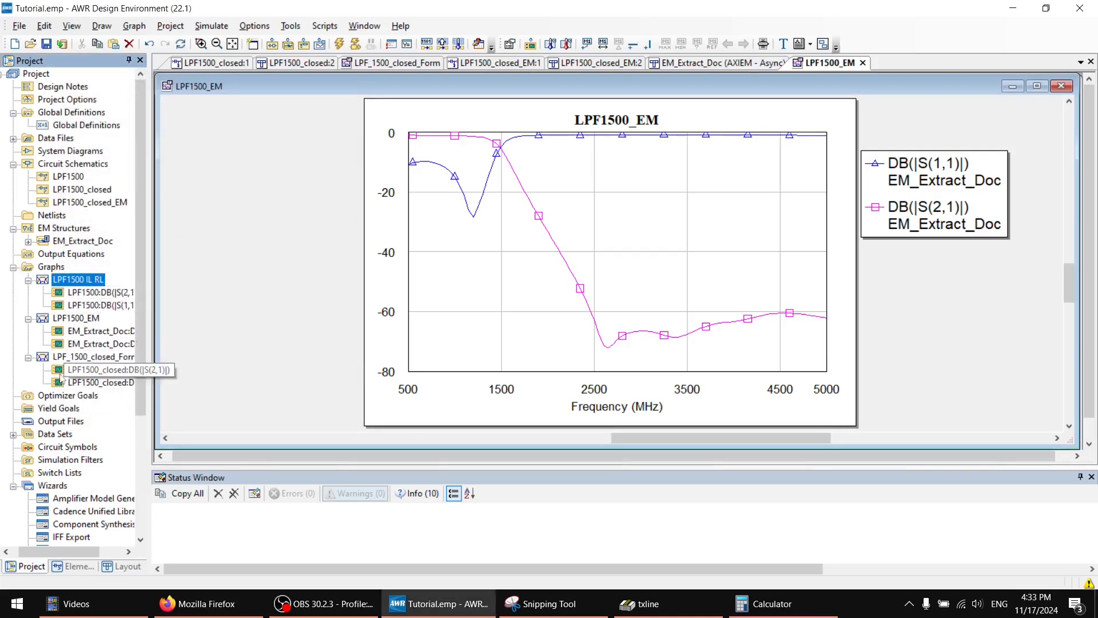
right_click(73, 281)
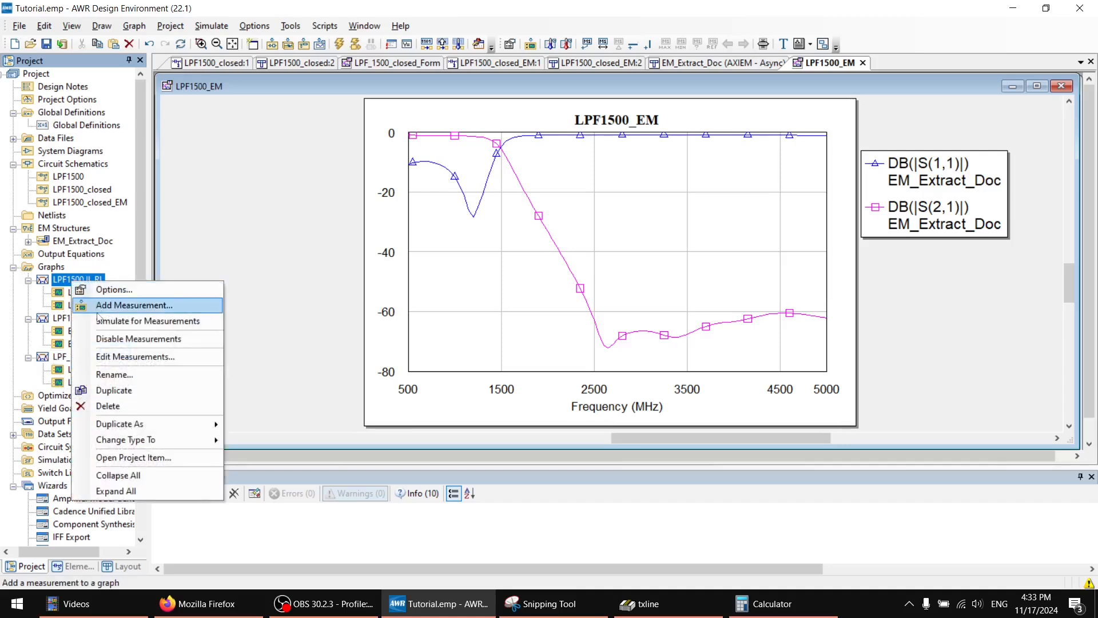
click(40, 304)
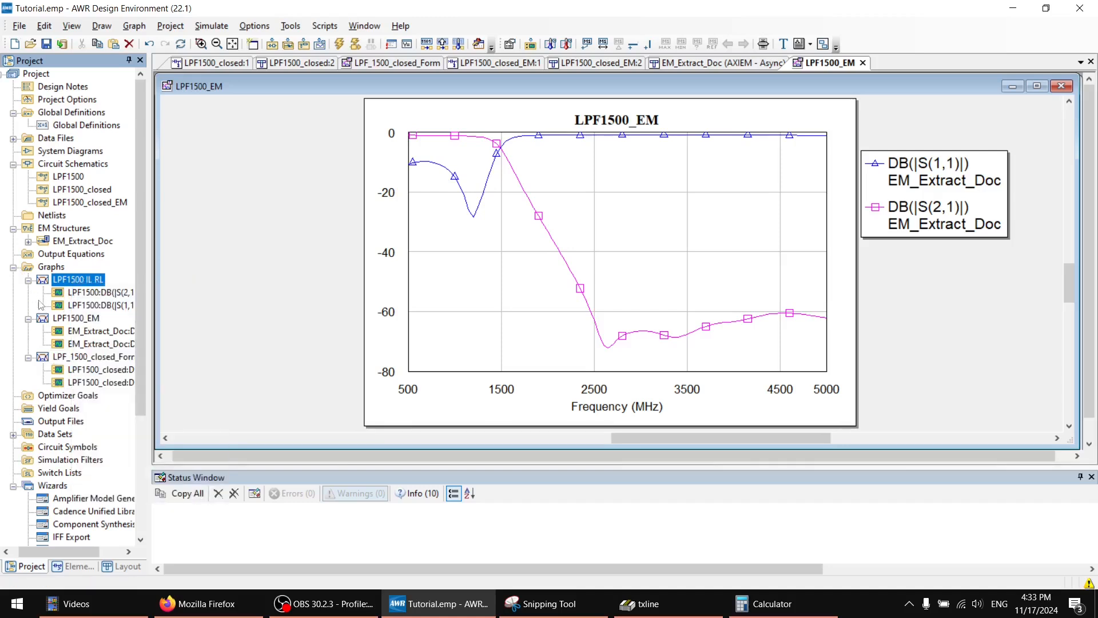
click(80, 319)
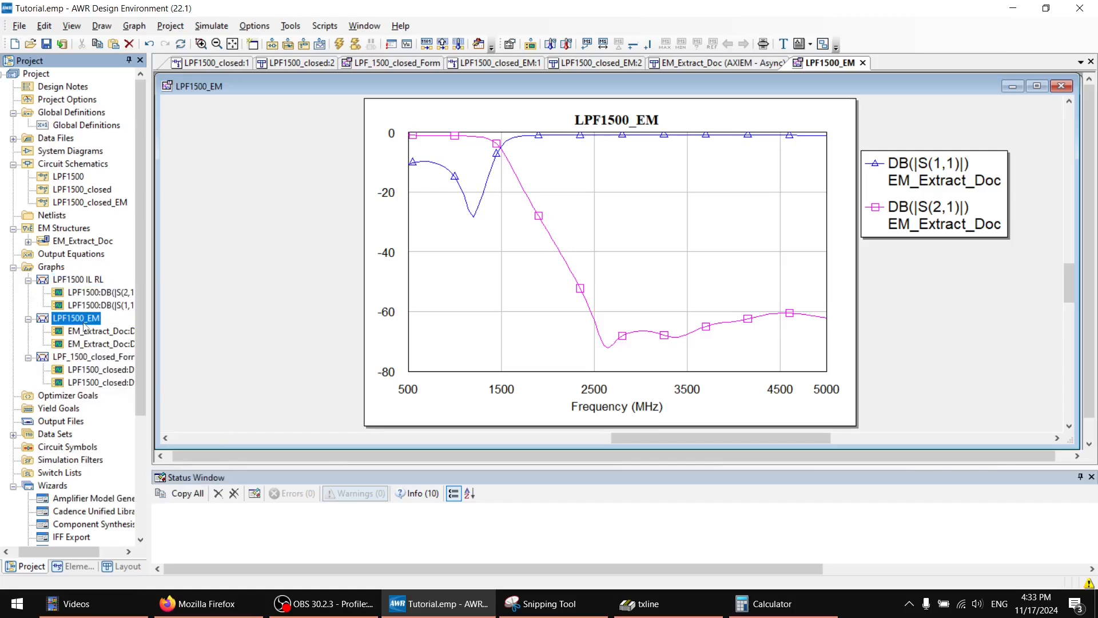
Step: Read the S(2,1) trace in the passband and the S(1,1) trace around its dip on the LPF1500_EM graph
click(479, 143)
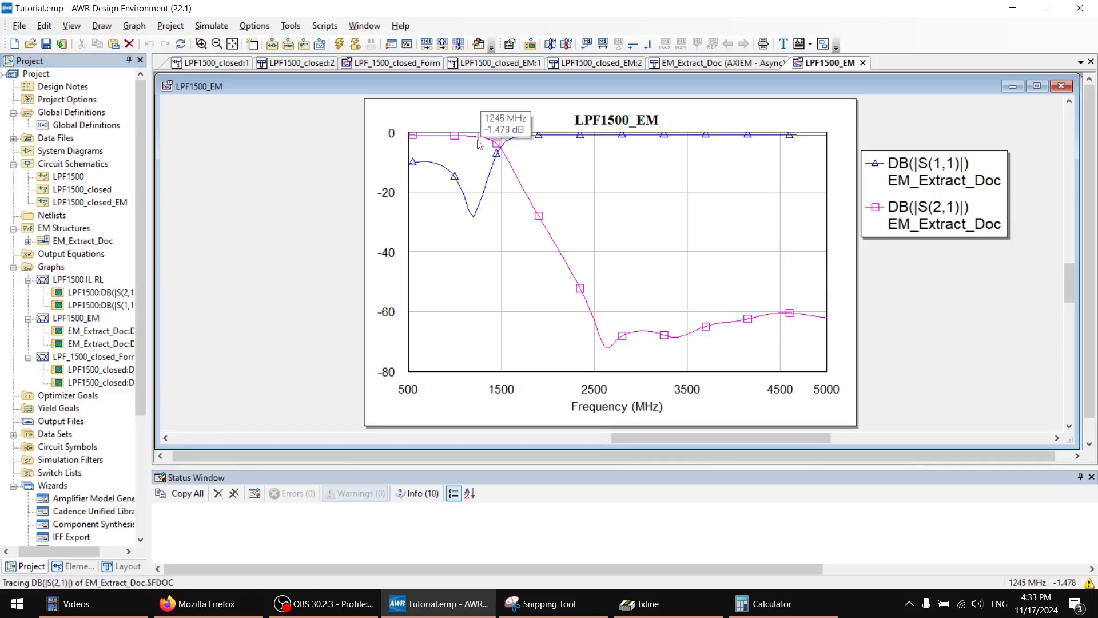
mouse_move(480, 143)
mouse_down()
mouse_move(423, 153)
mouse_move(478, 155)
mouse_move(454, 155)
mouse_move(448, 198)
mouse_move(468, 231)
mouse_up()
drag(461, 231, 468, 230)
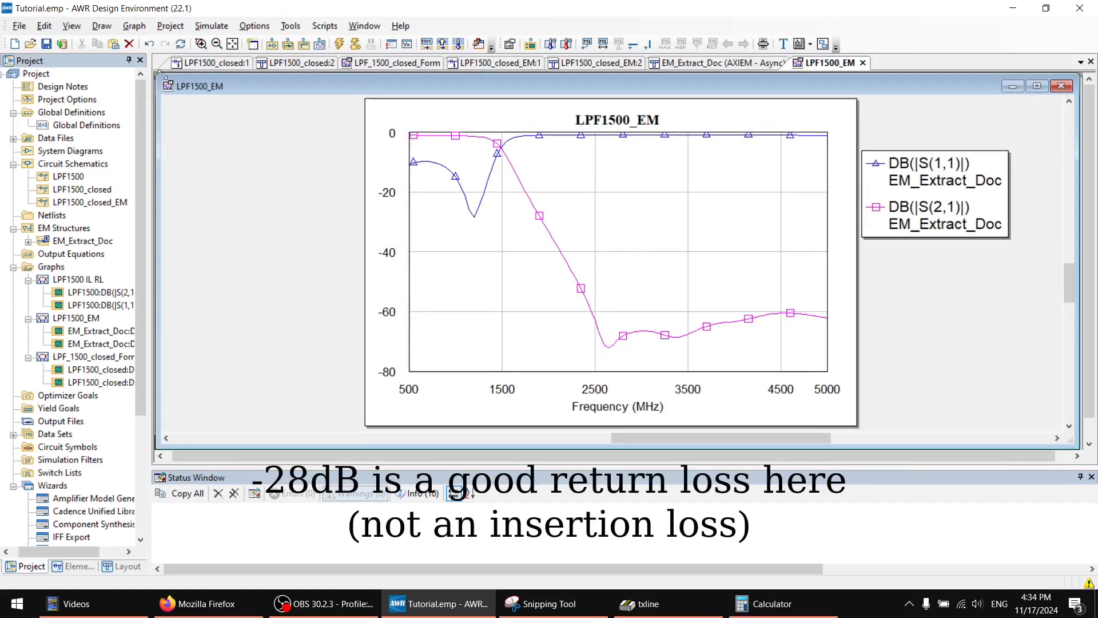
Step: In the LPF1500_EM graph options, assign the S(2,1) measurement to the Right 1 axis and apply it
click(74, 320)
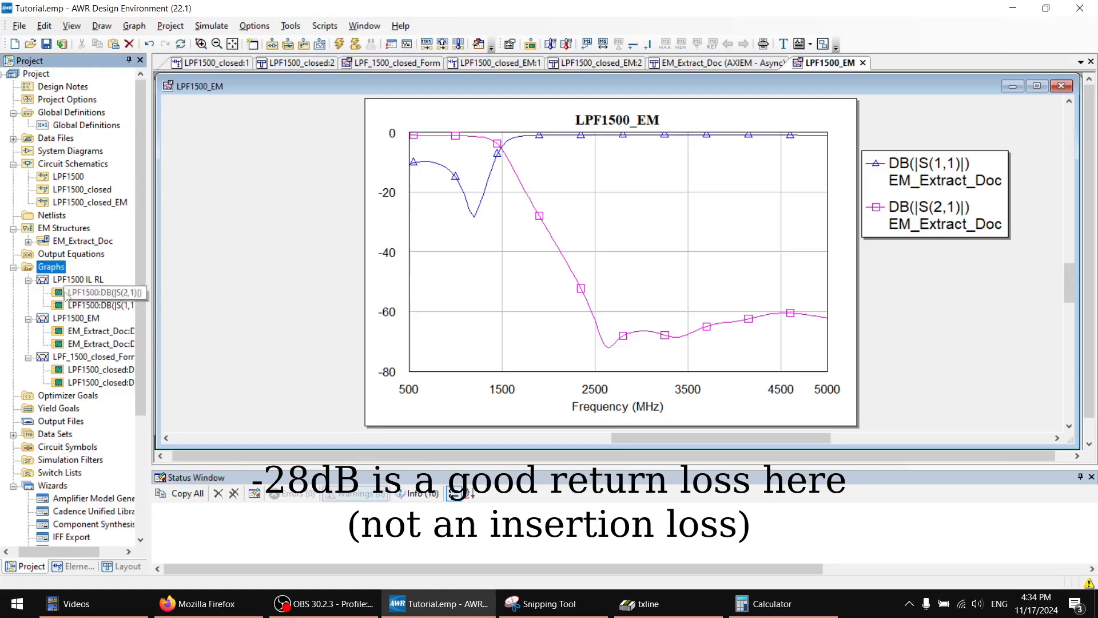
right_click(84, 323)
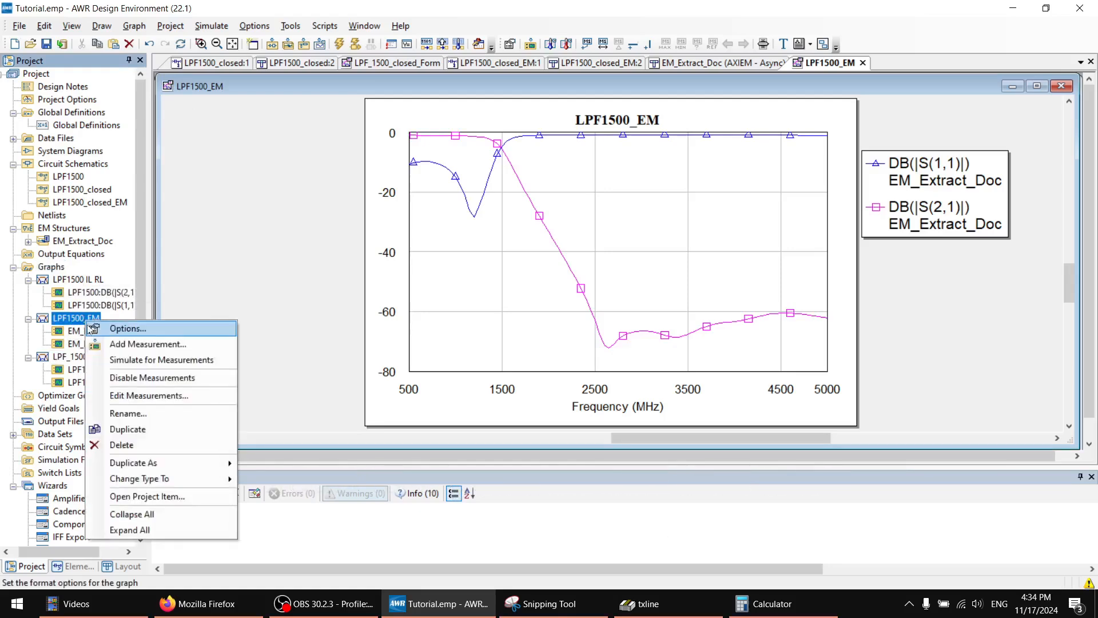
click(93, 327)
click(335, 183)
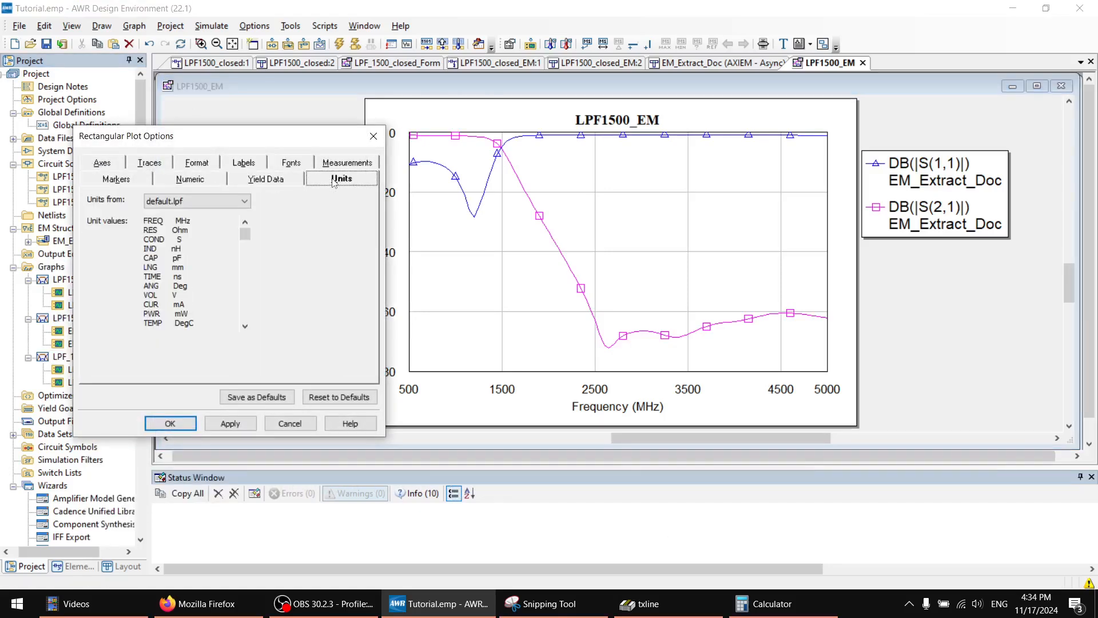
click(292, 182)
click(335, 166)
click(233, 221)
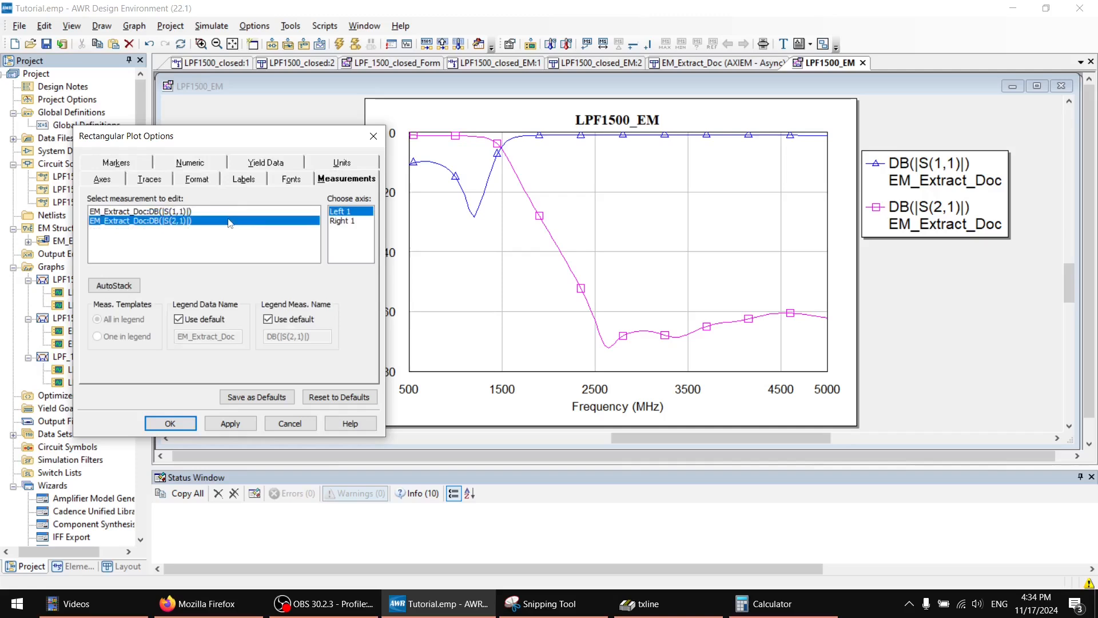
click(342, 221)
click(229, 424)
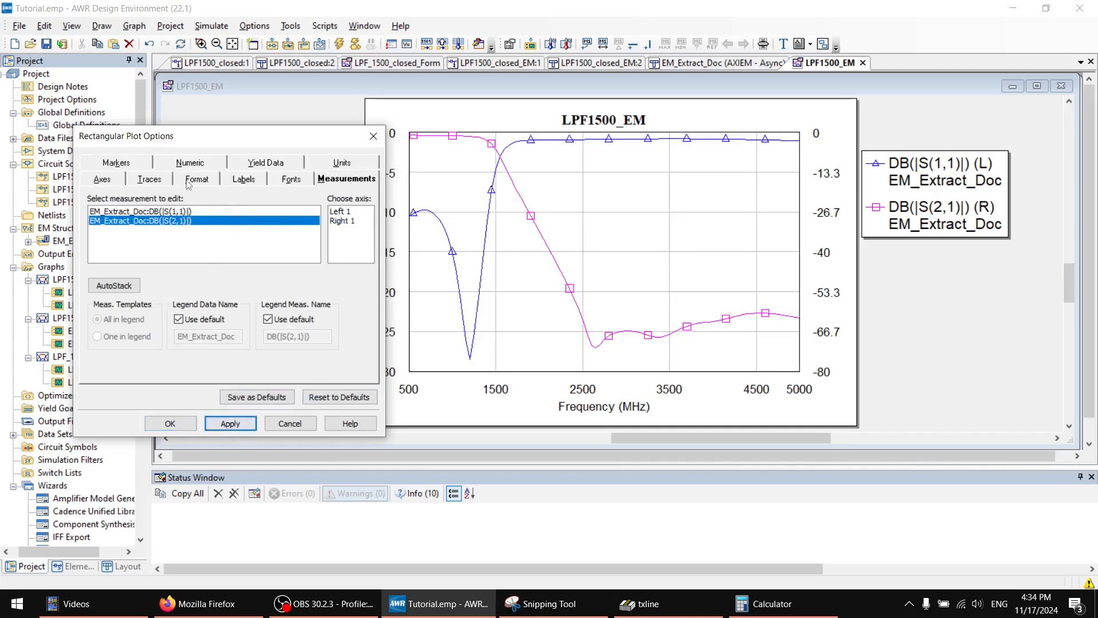
Step: Label the Left 1 axis "S21 [dB]" and the Right 1 axis "S11 [dB]", applying both labels
click(259, 182)
click(117, 221)
click(206, 262)
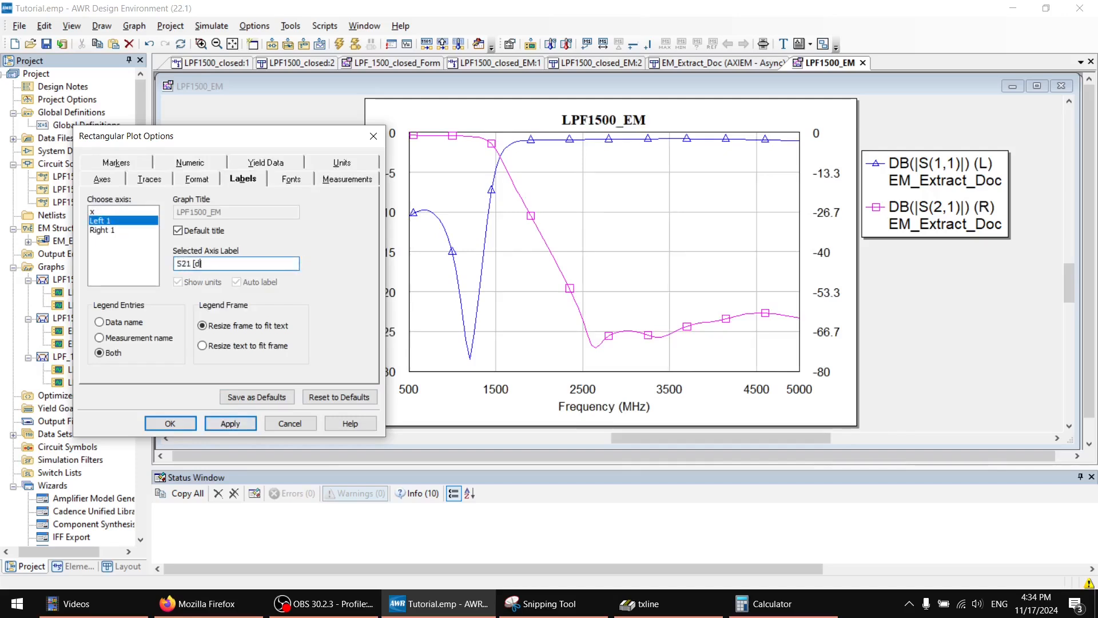
click(230, 423)
click(117, 229)
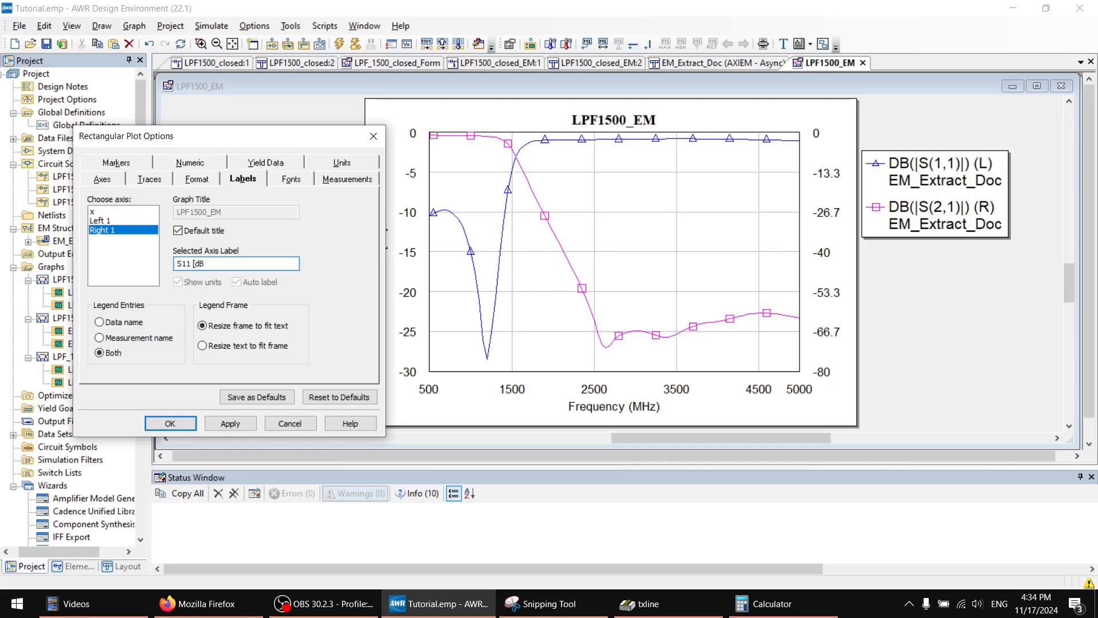
click(230, 423)
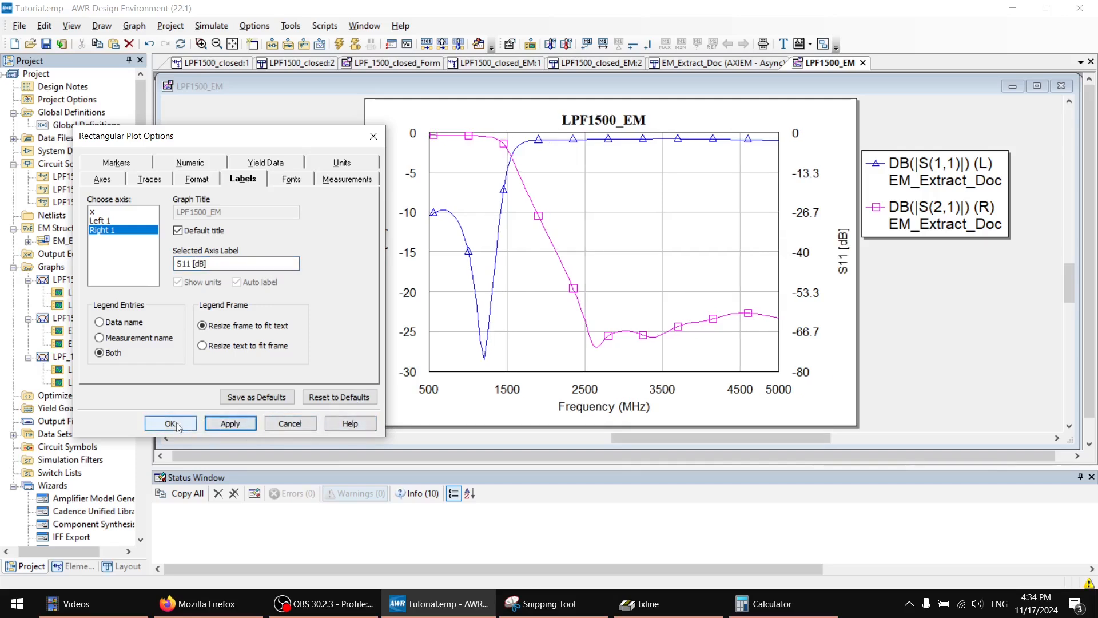
Step: In the LPF1500_EM plot options, set the S(1,1) trace to the second-thinnest line weight and apply it
click(148, 180)
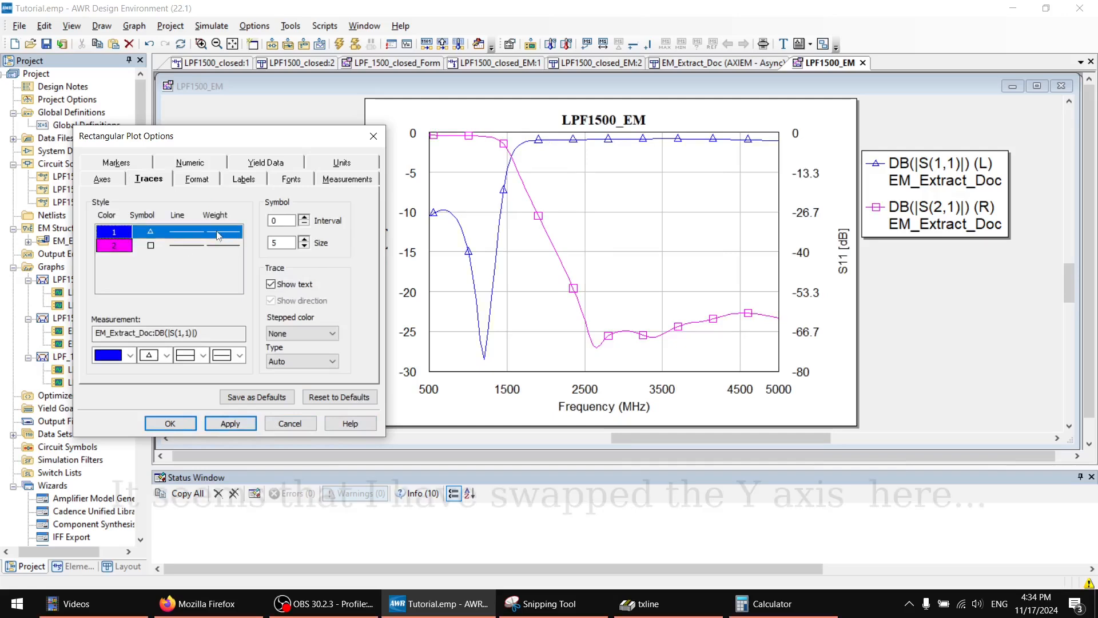
click(203, 356)
click(203, 356)
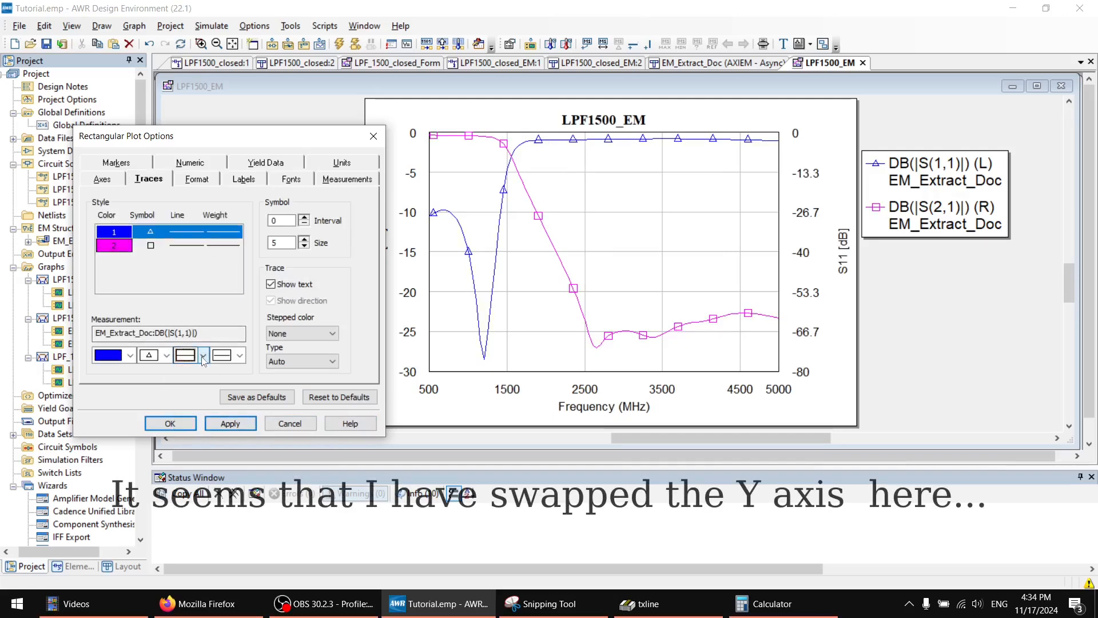
click(203, 357)
click(204, 357)
click(240, 356)
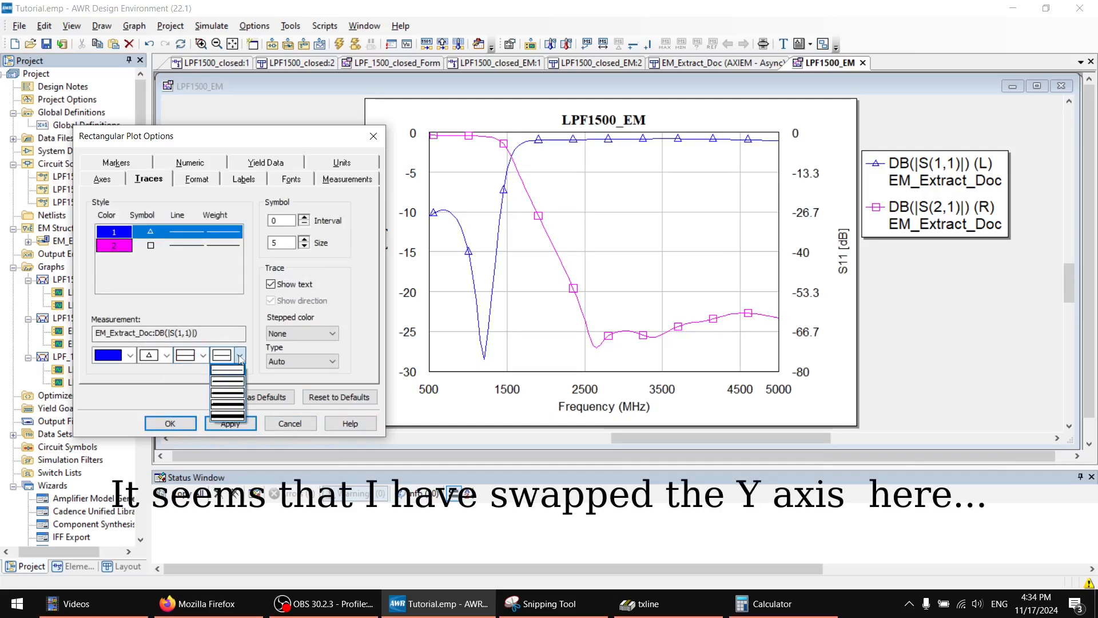
click(224, 380)
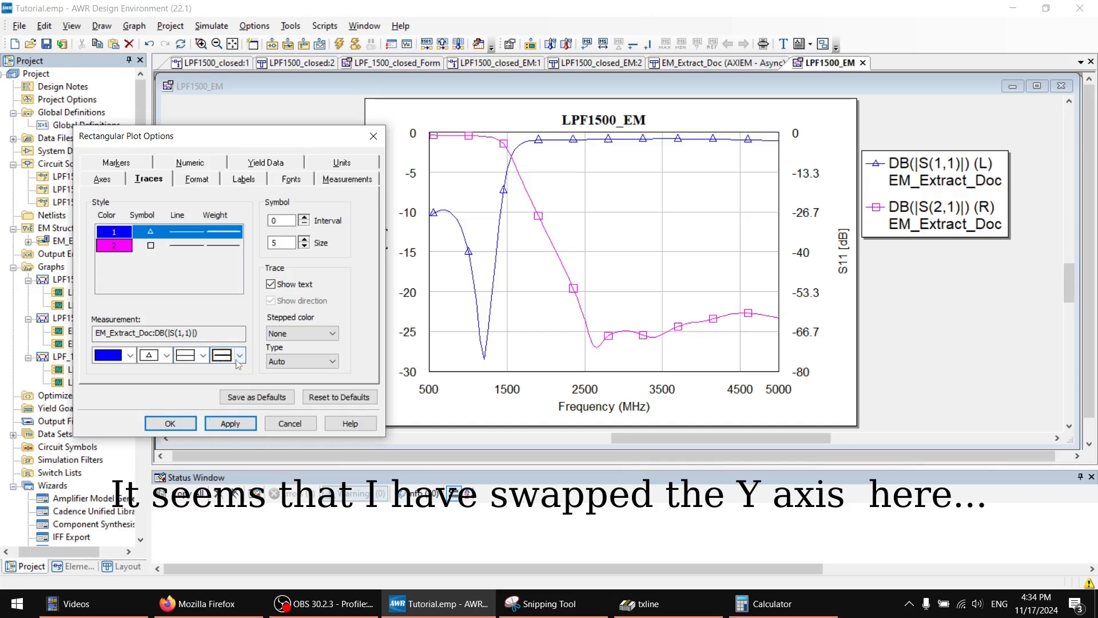
click(231, 423)
Step: Set the S(2,1) trace to the second-thinnest line weight, apply it and close the plot options
click(231, 247)
click(240, 356)
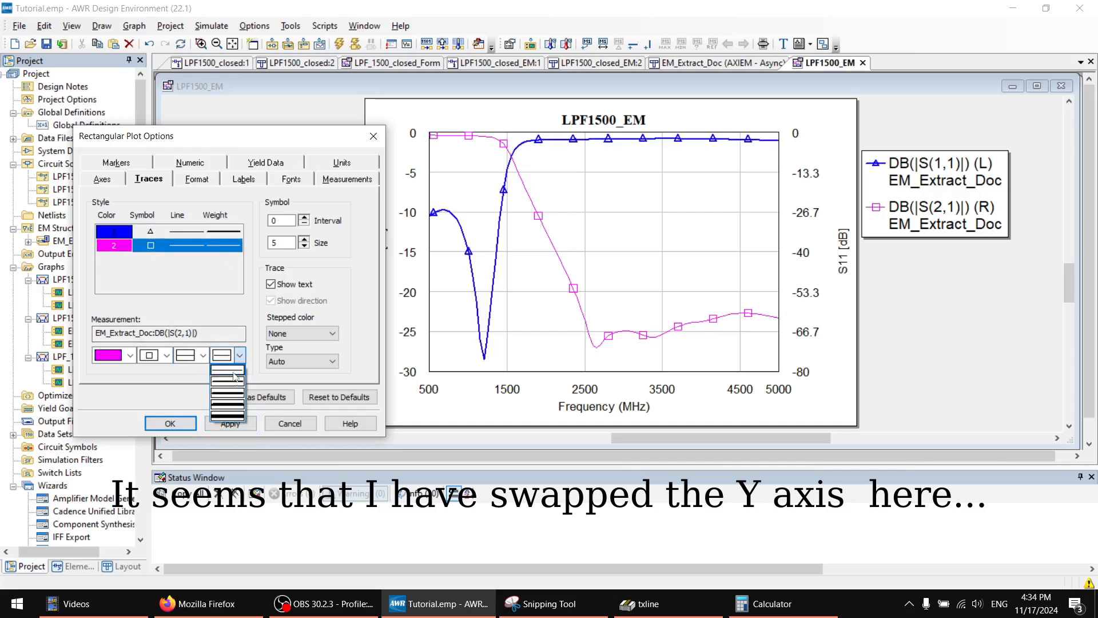
click(224, 380)
click(231, 423)
click(170, 424)
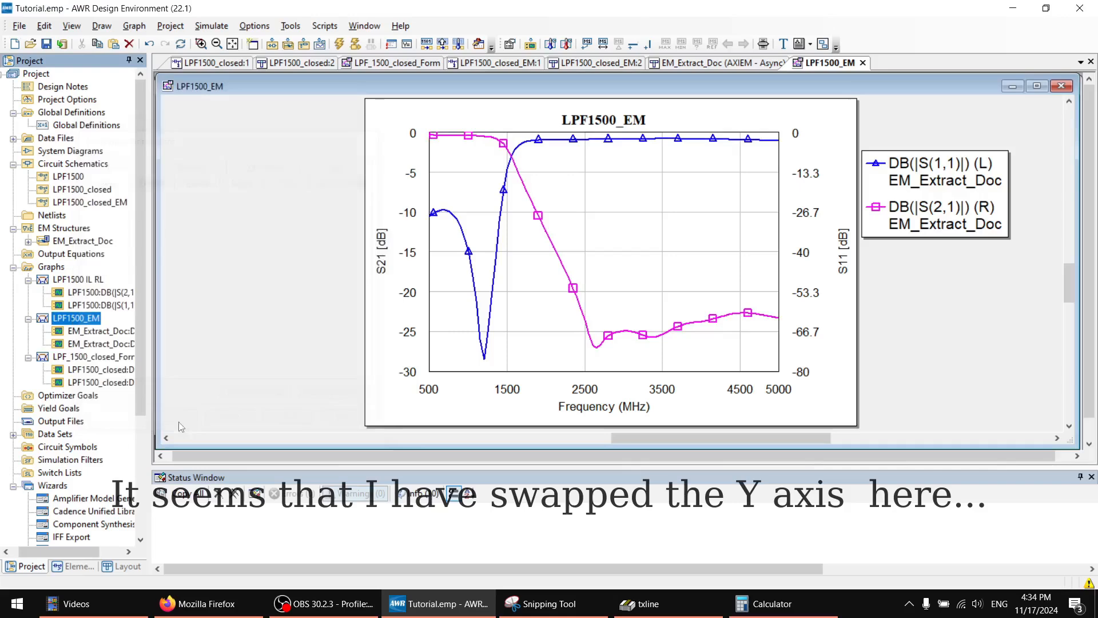
Step: Arrange the LPF_1500_closed_Form and LPF1500_EM graph windows side by side and compare their S(1,1) and S(2,1) traces
click(521, 167)
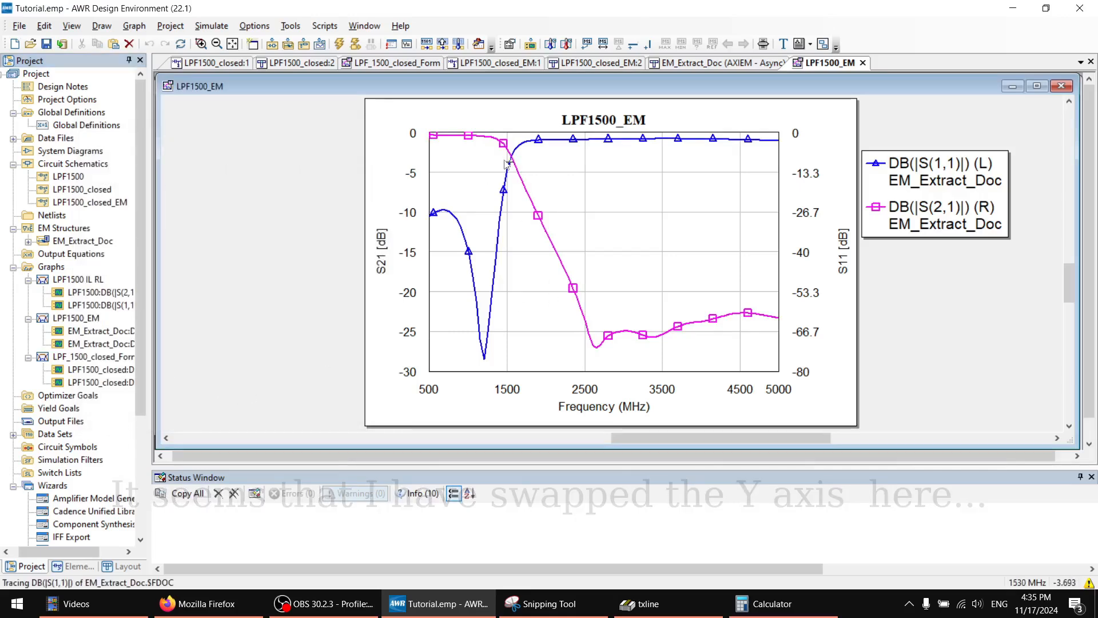
drag(156, 76, 598, 83)
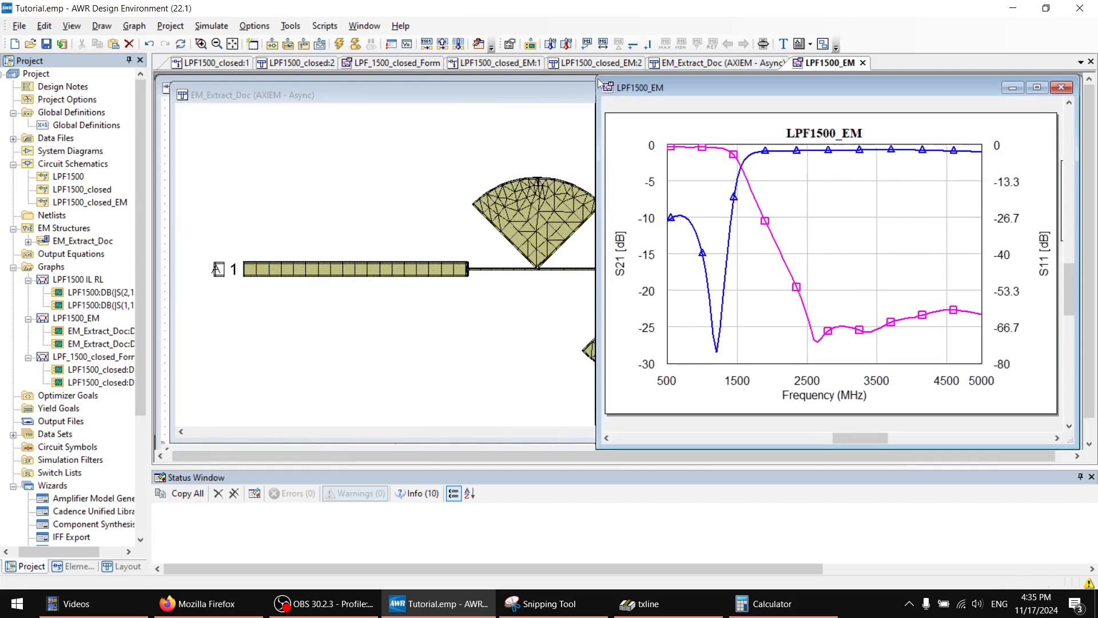
click(400, 64)
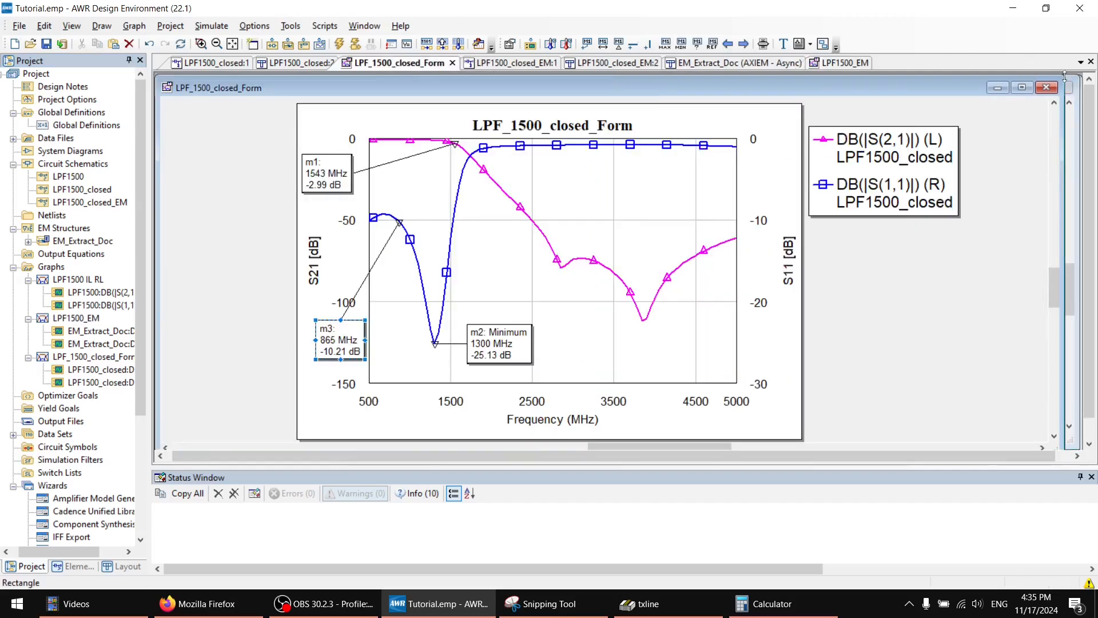
drag(1063, 74, 636, 72)
click(700, 91)
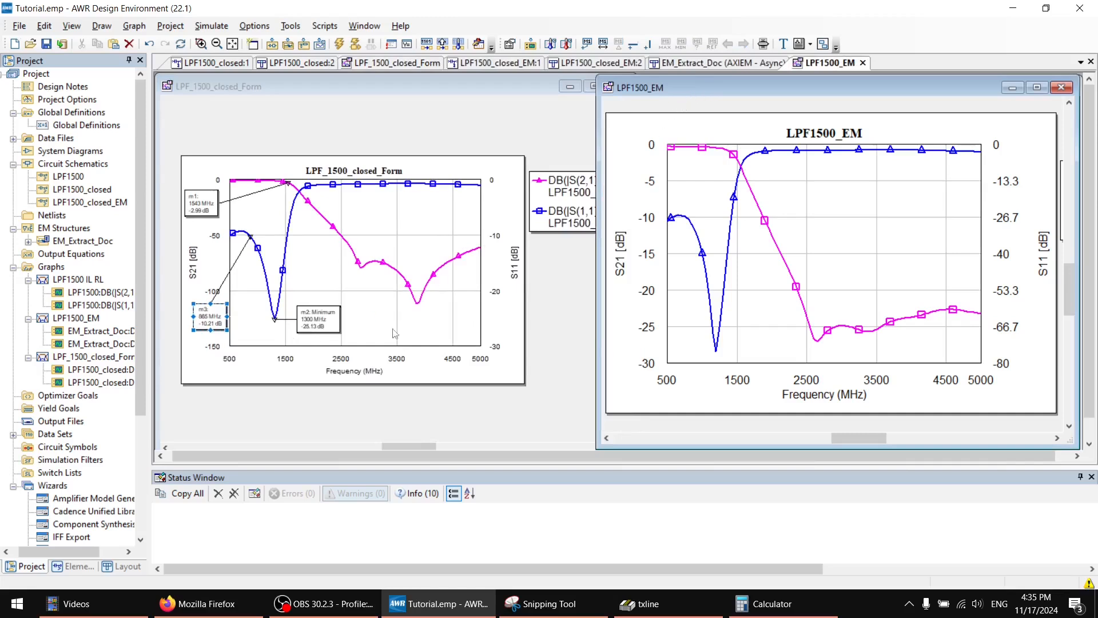
mouse_move(715, 354)
mouse_down()
mouse_move(693, 234)
mouse_move(715, 329)
mouse_move(734, 194)
mouse_move(732, 218)
mouse_up()
Step: Create a new rectangular graph named "Comparison" and enlarge its window downward
click(58, 268)
right_click(57, 268)
click(77, 280)
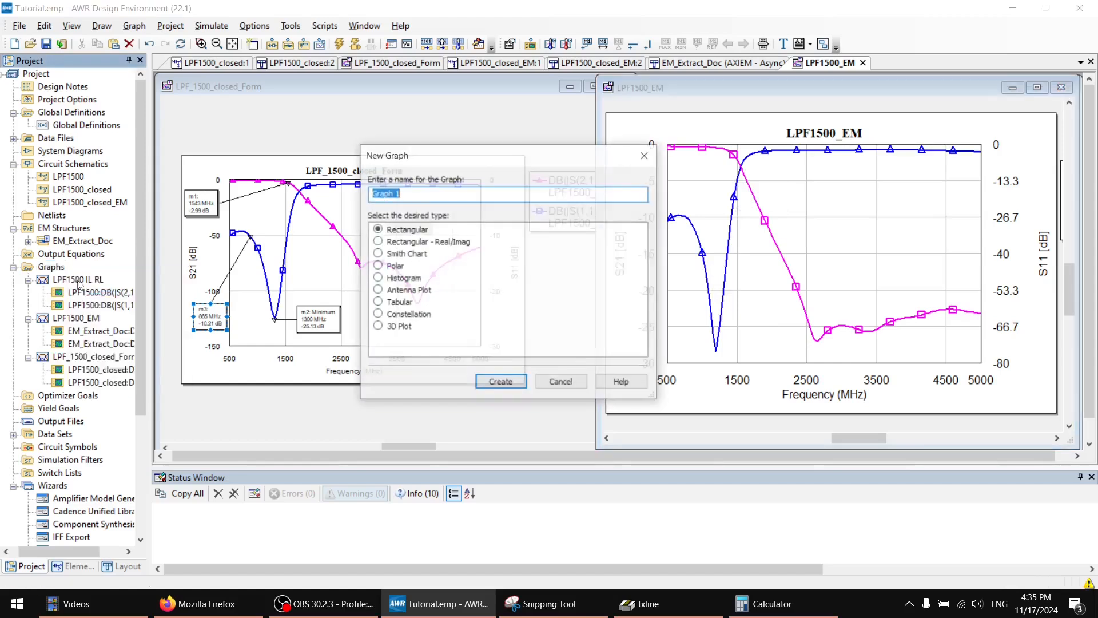
click(413, 235)
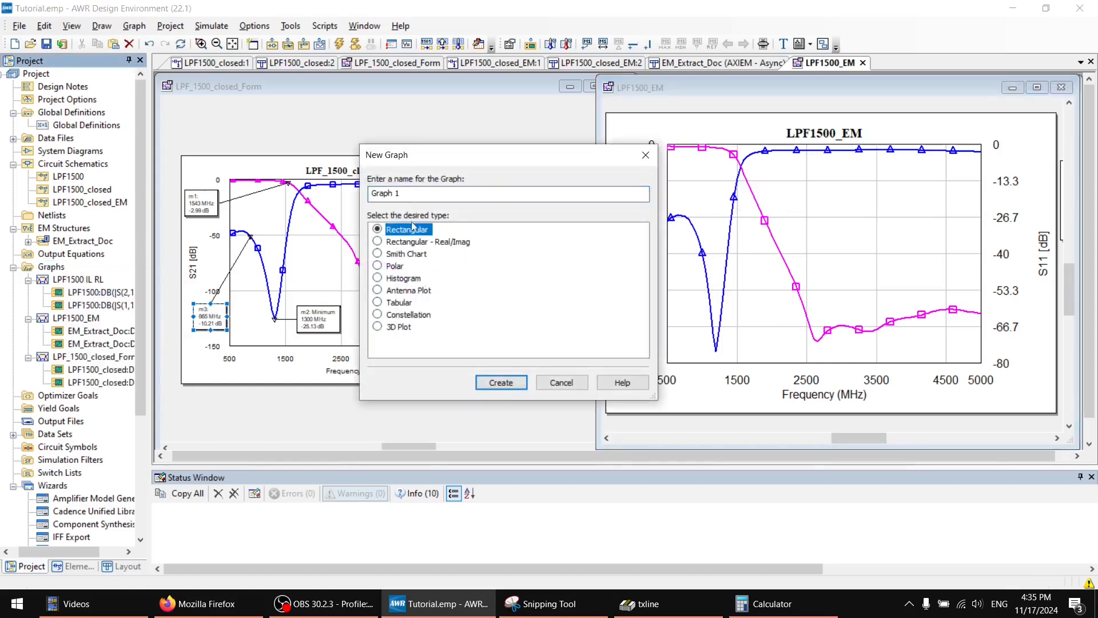
key(shift+Tab)
text(Co)
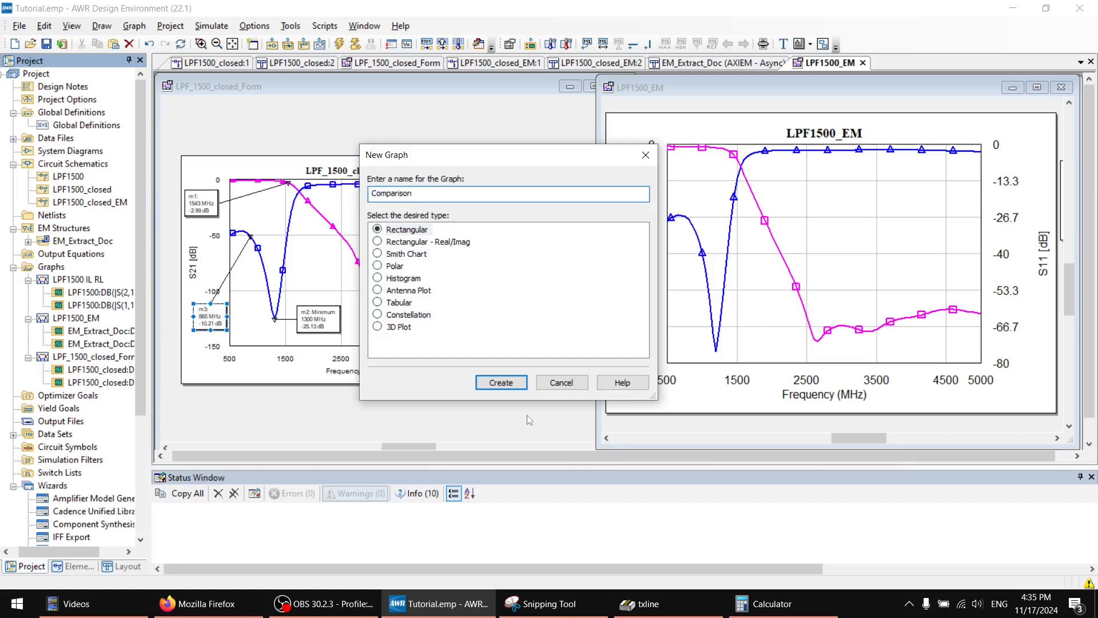
click(501, 382)
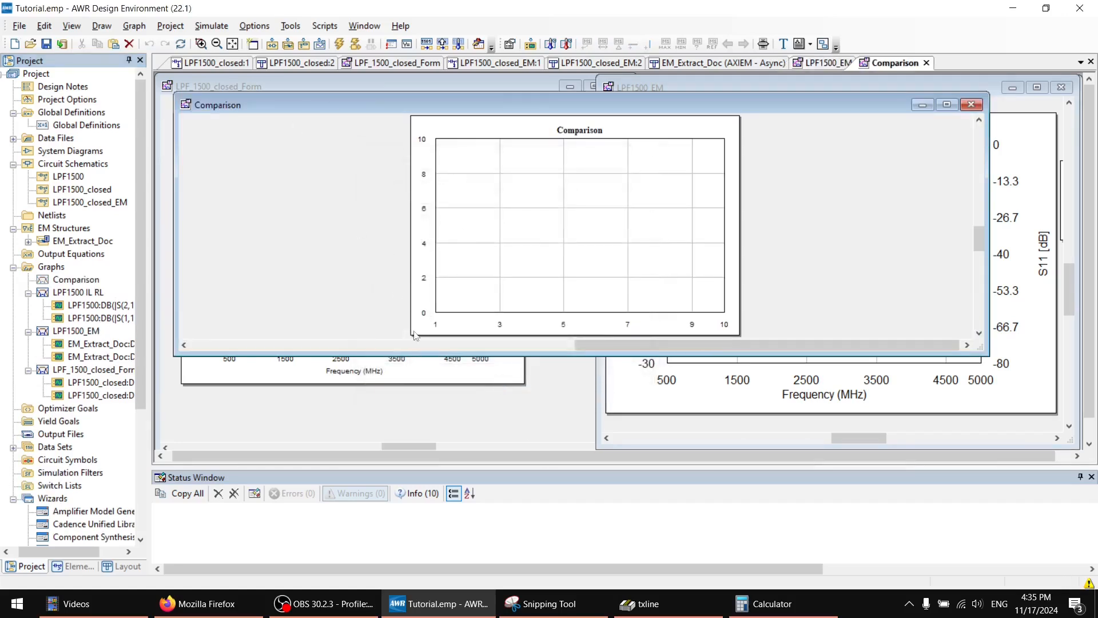
drag(395, 355, 394, 448)
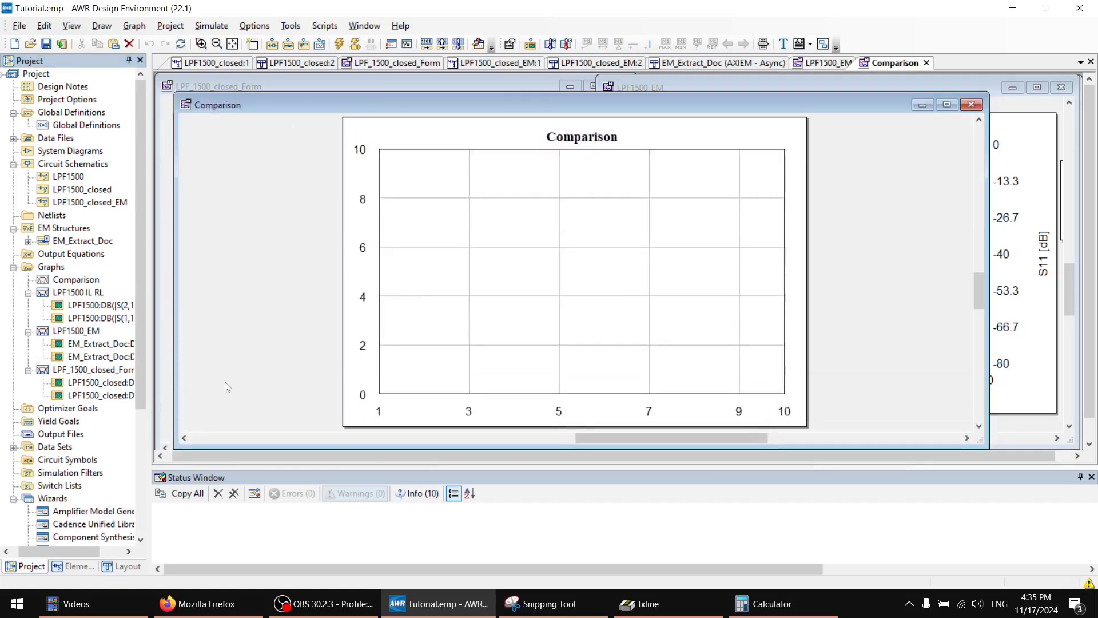
Step: Add the S(2,1) port-parameter magnitude in dB from EM_Extract_Doc to the Comparison graph
click(70, 279)
right_click(70, 279)
click(132, 306)
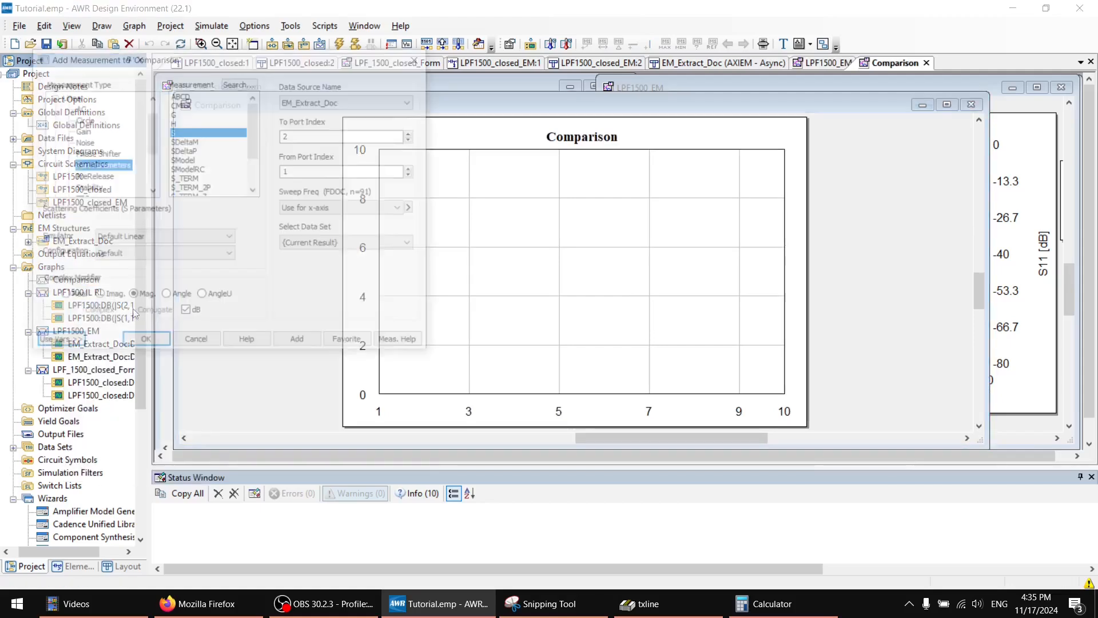
drag(318, 61, 331, 163)
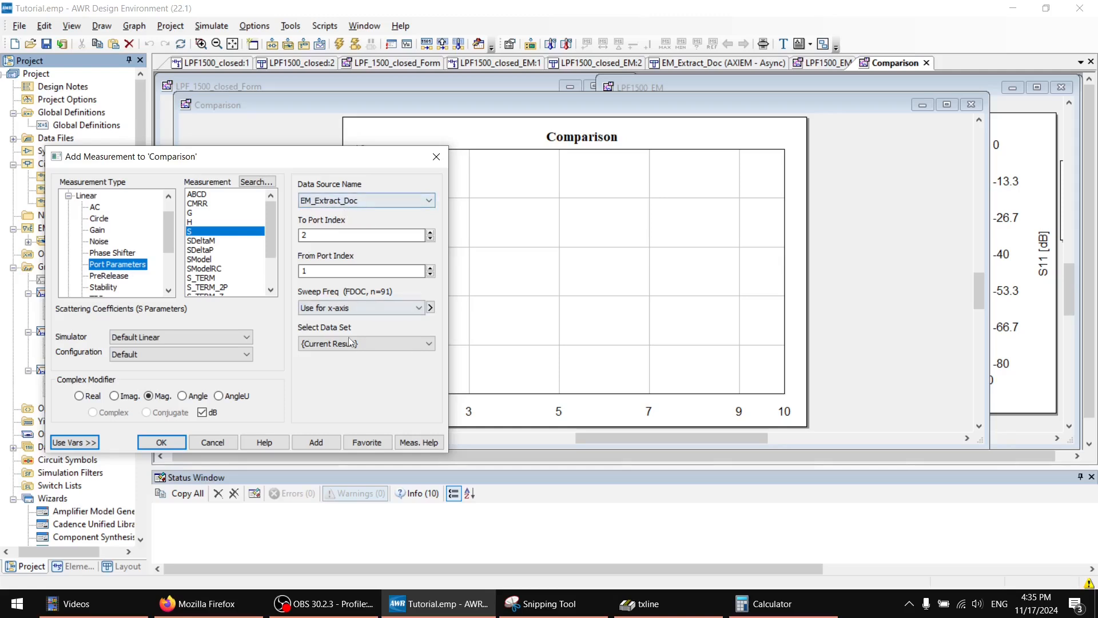
click(317, 442)
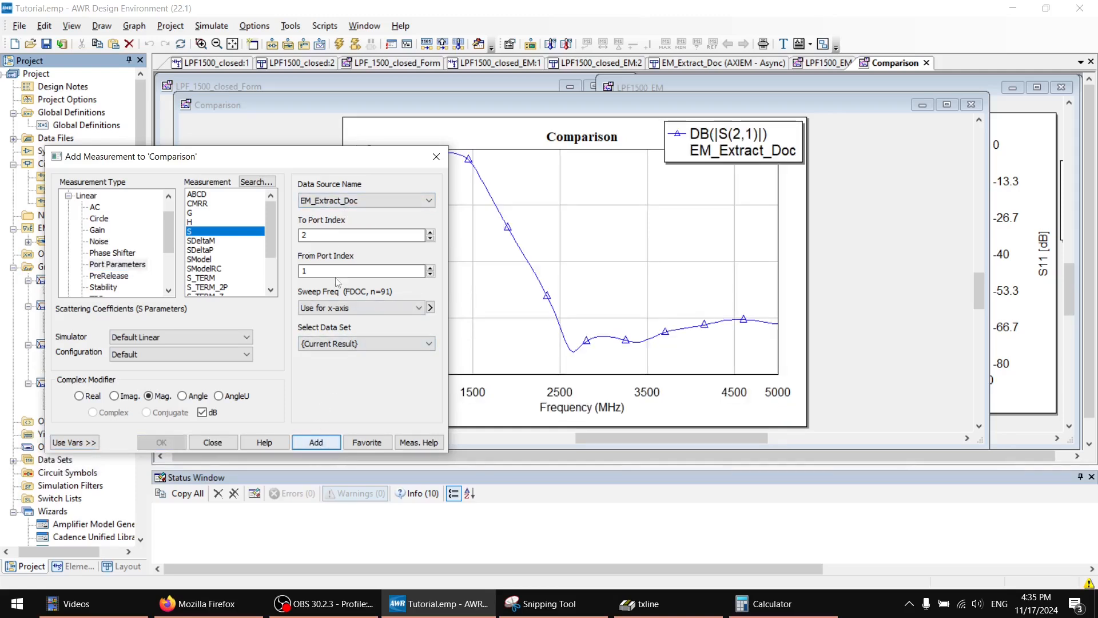
Step: Add the S(2,1) measurement from LPF1500_closed to the Comparison graph and move the legend beside the plot
click(348, 201)
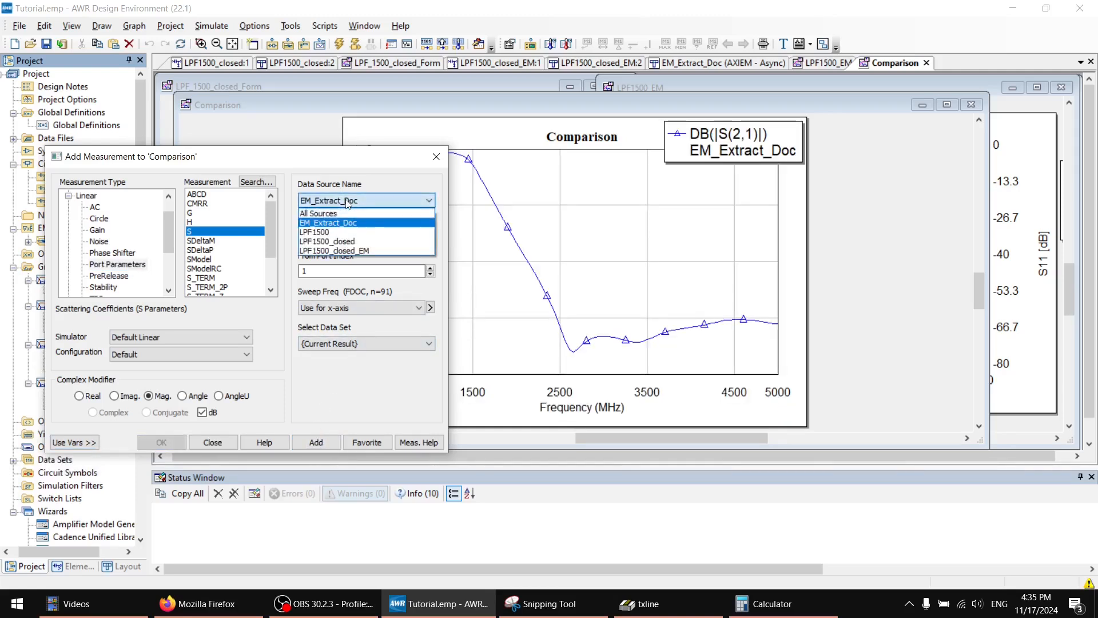
click(377, 243)
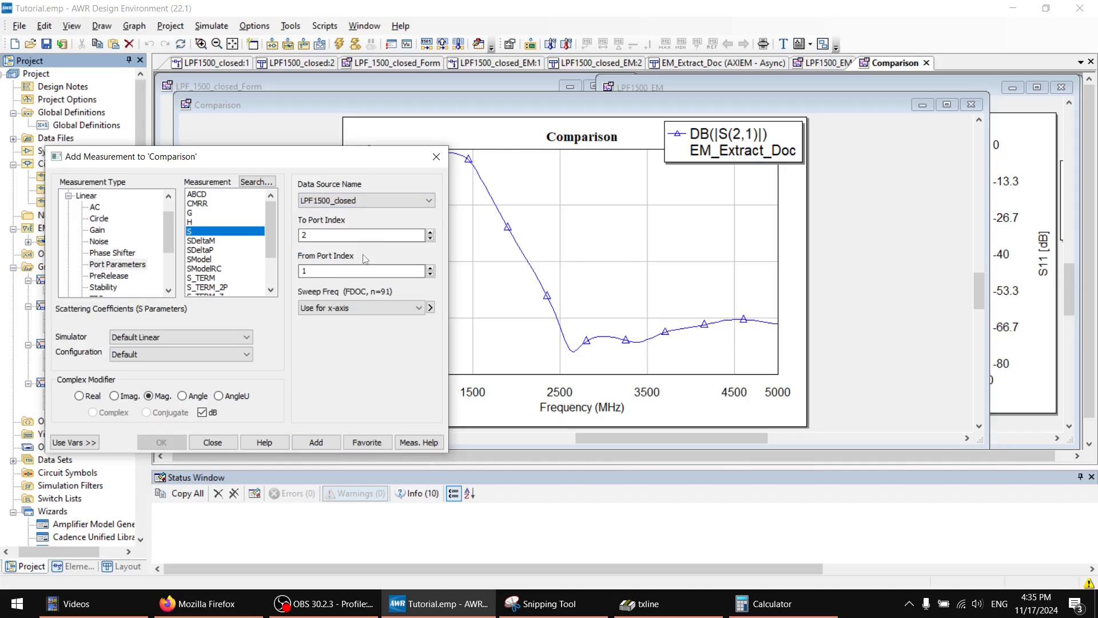
click(316, 442)
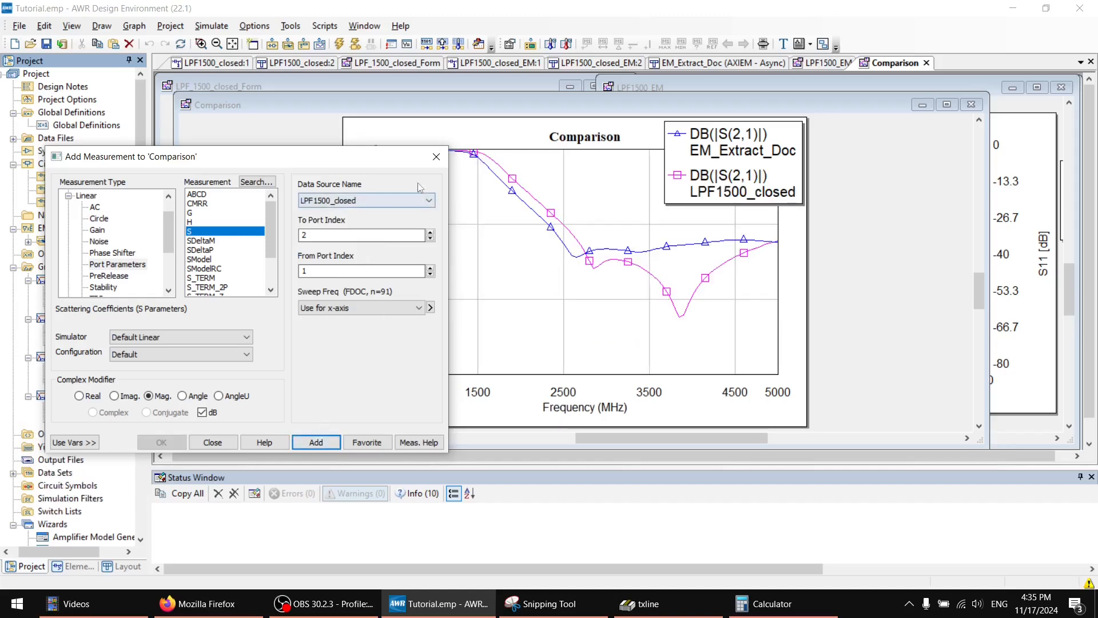
drag(367, 162, 379, 234)
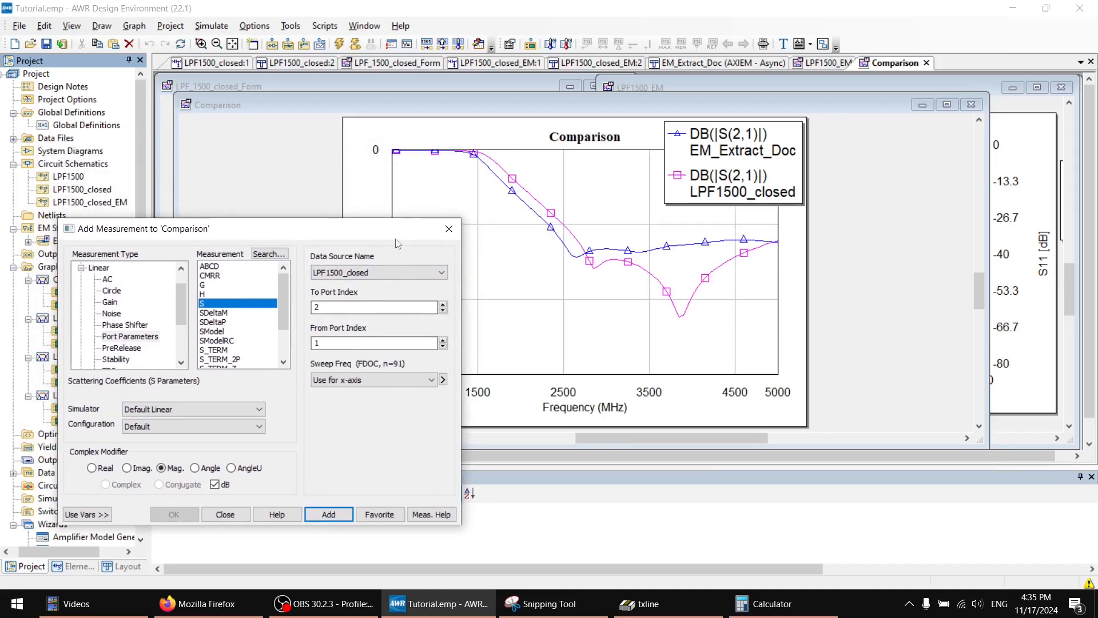
click(447, 229)
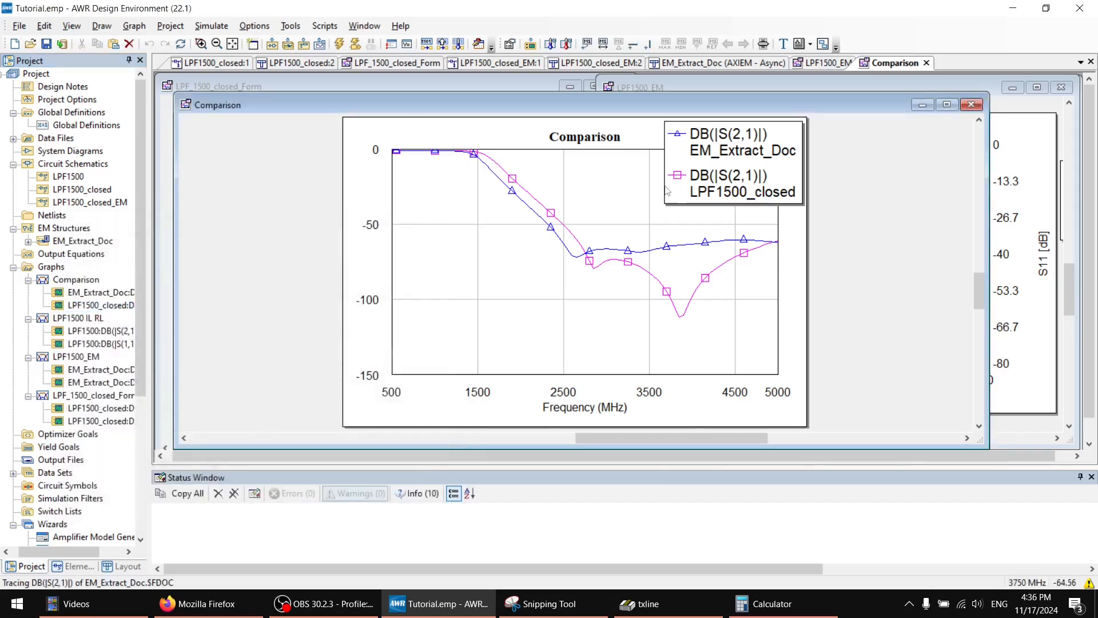
drag(848, 193, 849, 221)
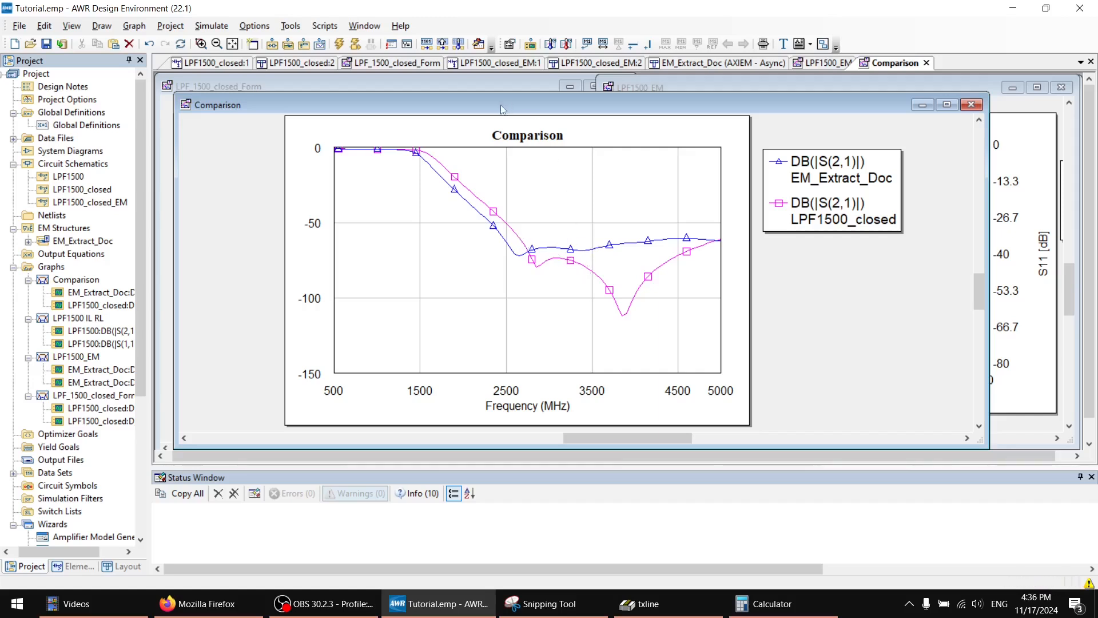
Step: Open the LPF1500_closed layout and examine its two upper radial stubs
click(386, 64)
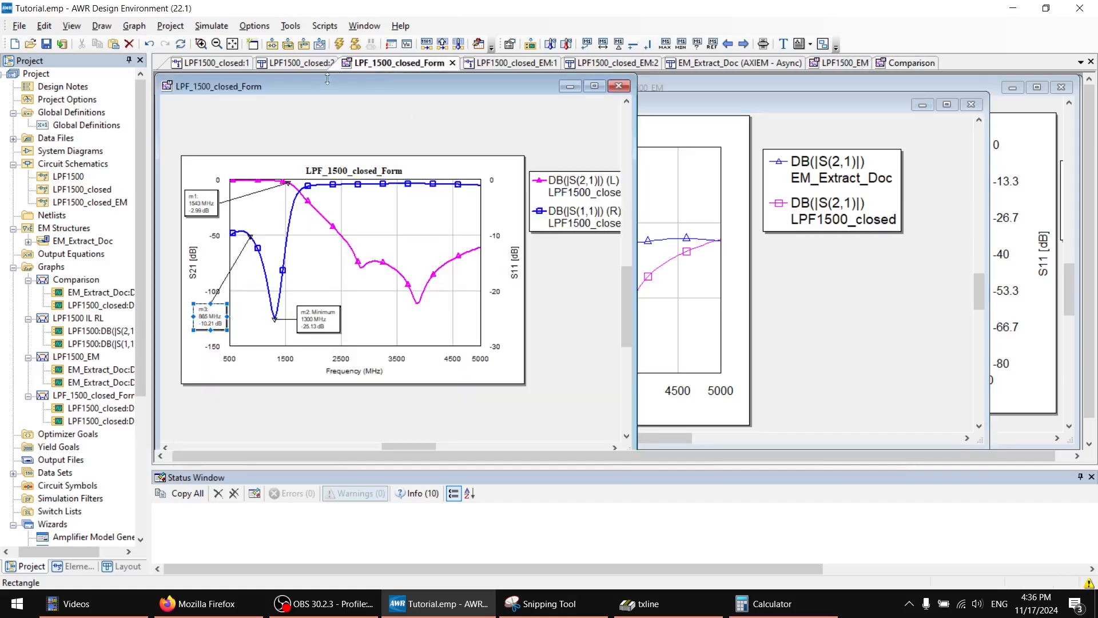
click(297, 64)
click(550, 235)
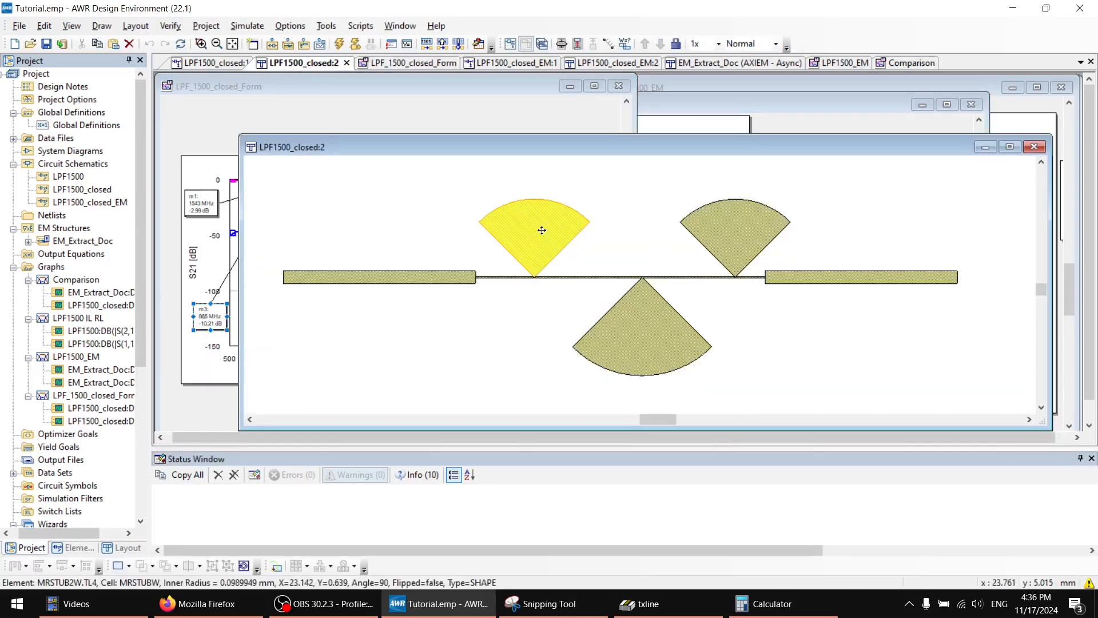
click(702, 236)
click(568, 226)
click(700, 230)
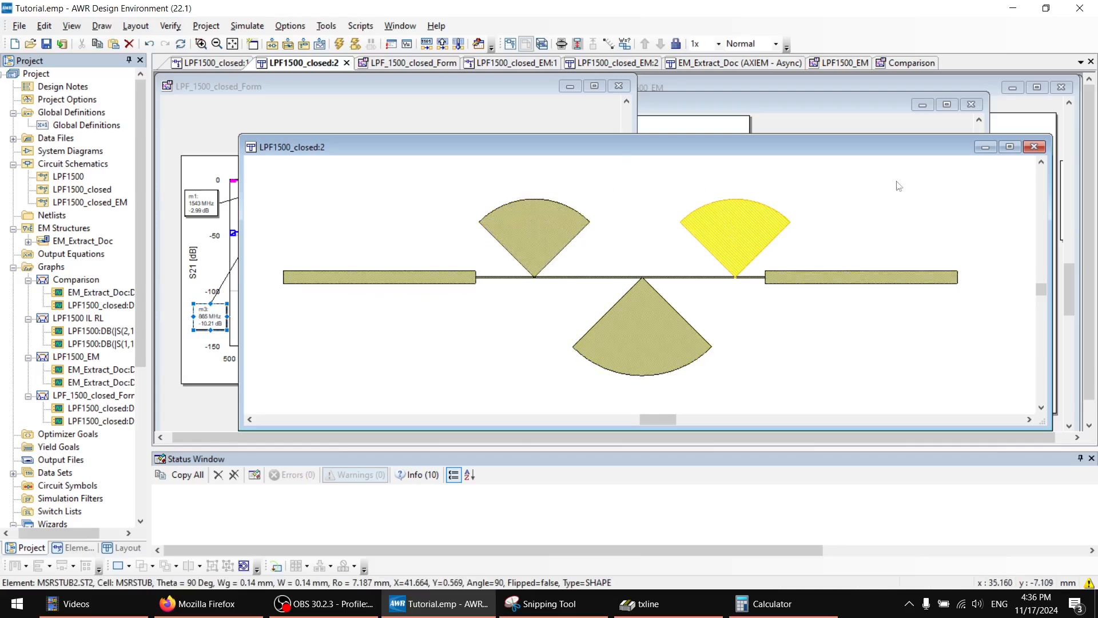
Step: Return to the Comparison graph and read both S(2,1) traces in the stopband around 3700 MHz
click(778, 118)
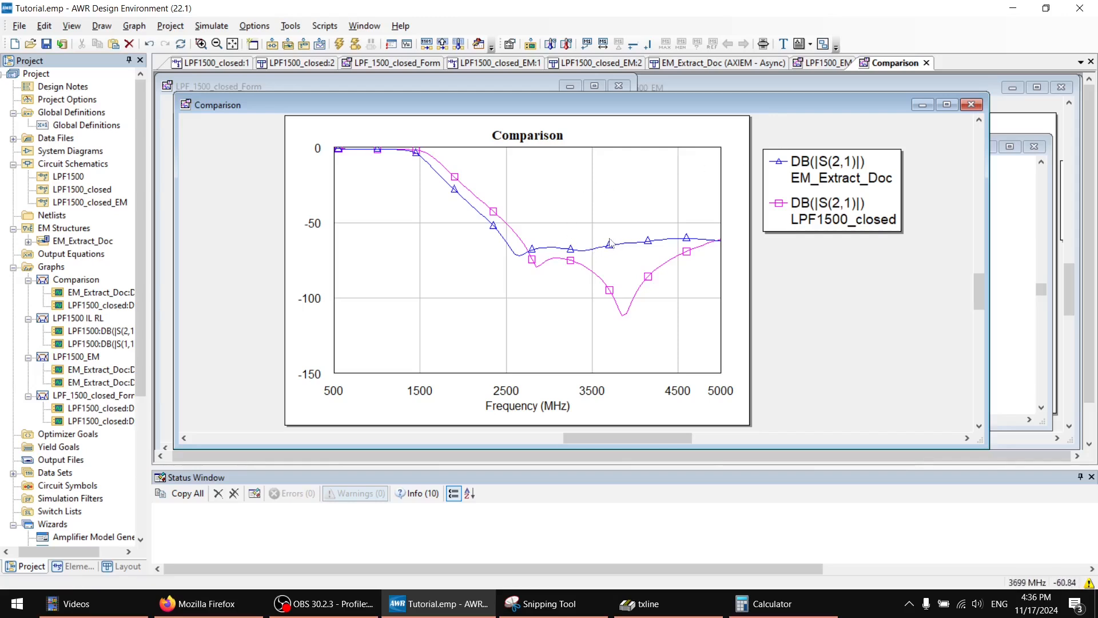
mouse_move(609, 246)
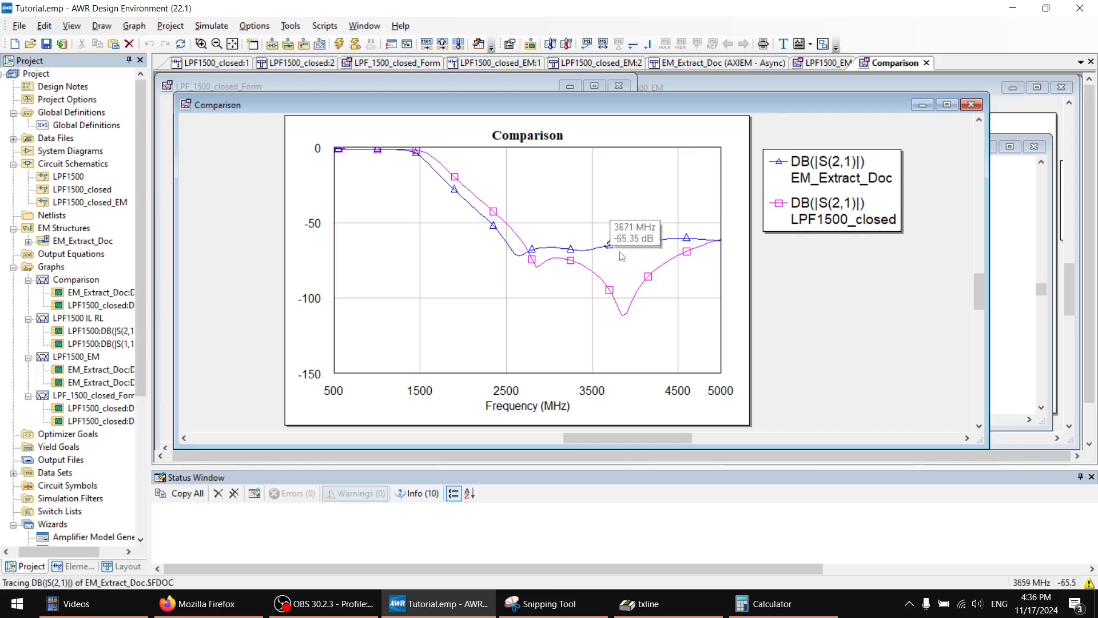
mouse_move(632, 311)
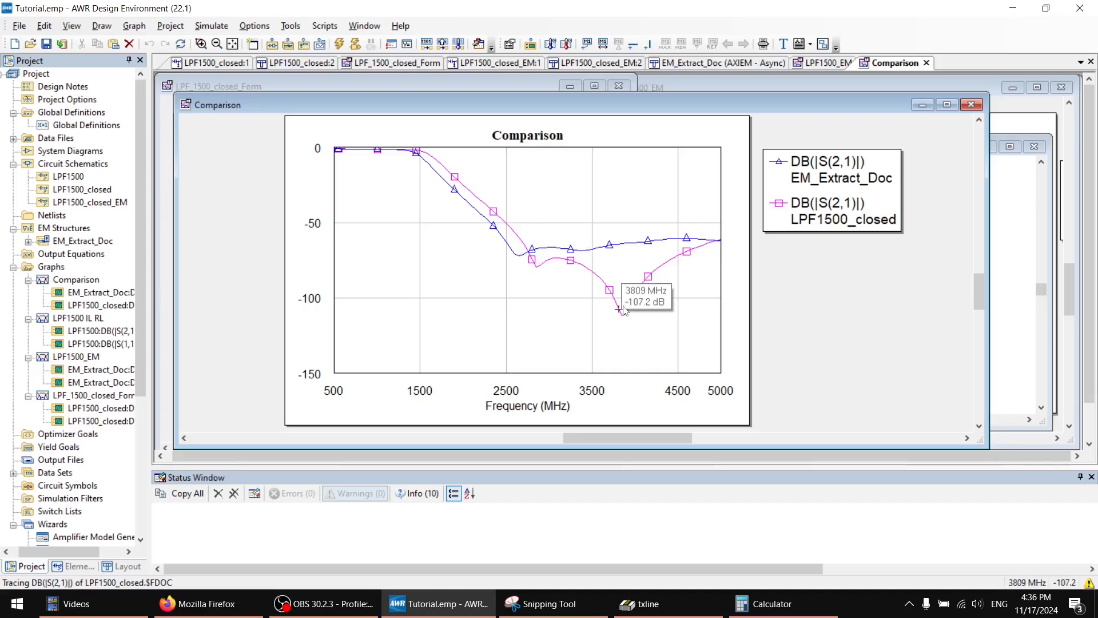
mouse_move(625, 244)
mouse_down()
mouse_move(712, 254)
mouse_move(620, 247)
mouse_move(519, 257)
mouse_move(451, 185)
mouse_move(409, 175)
mouse_move(479, 214)
mouse_move(512, 255)
mouse_move(533, 236)
mouse_move(694, 239)
mouse_up()
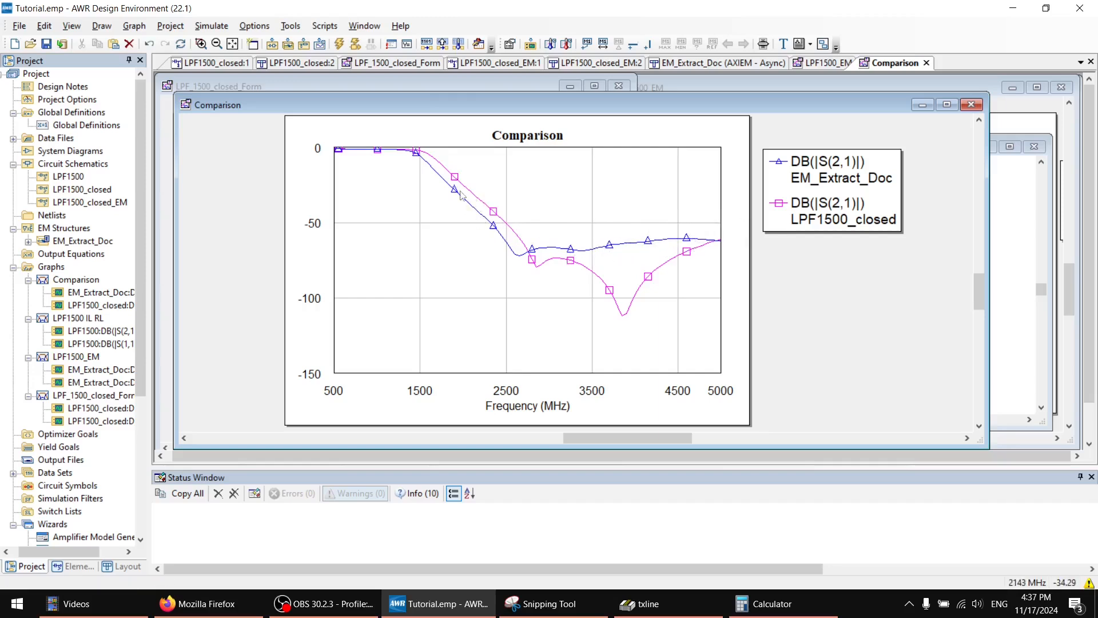
drag(420, 162, 413, 156)
right_click(458, 172)
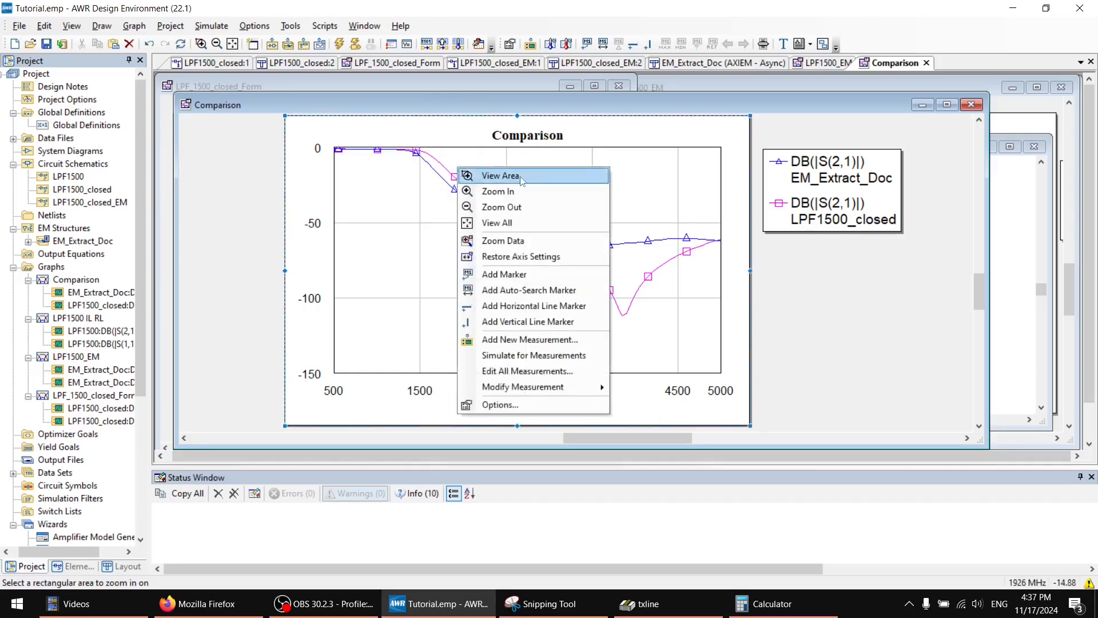
click(510, 194)
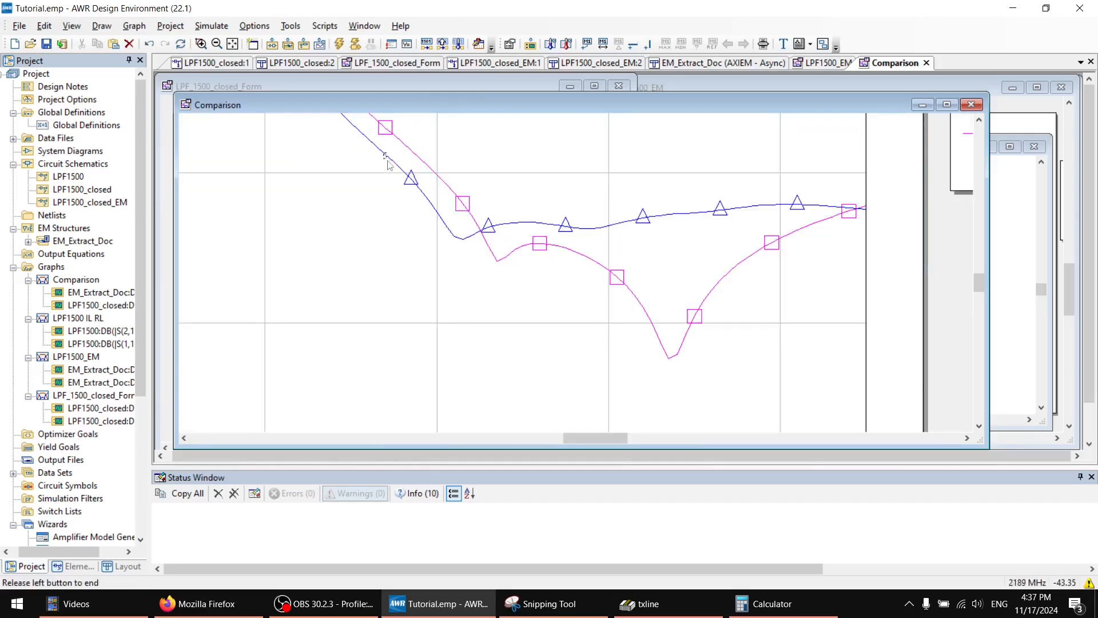
right_click(409, 154)
click(435, 163)
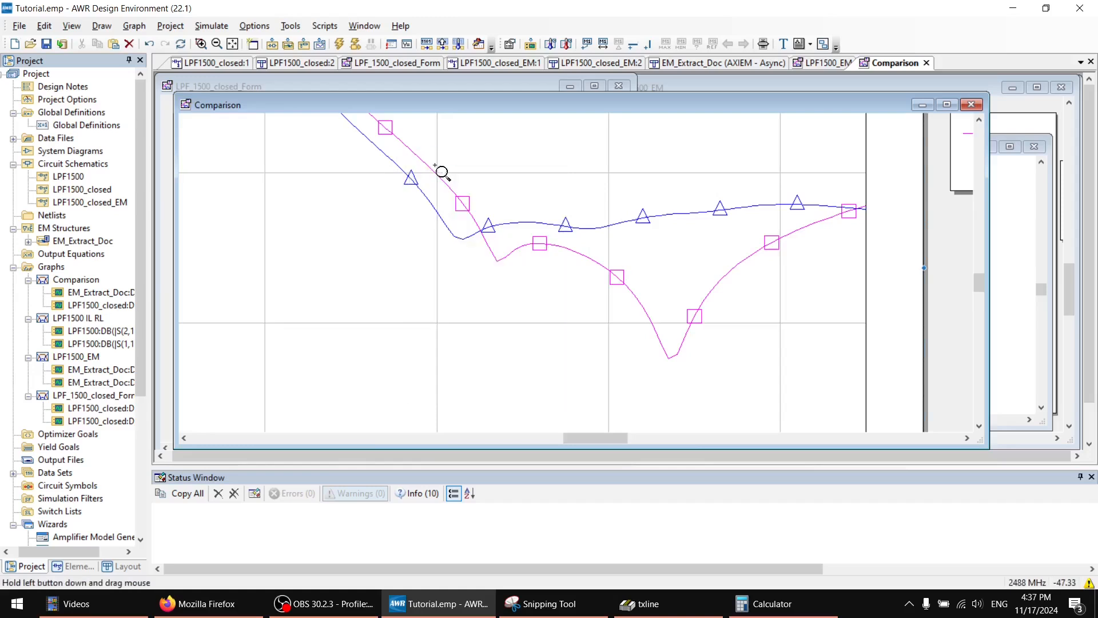
right_click(447, 152)
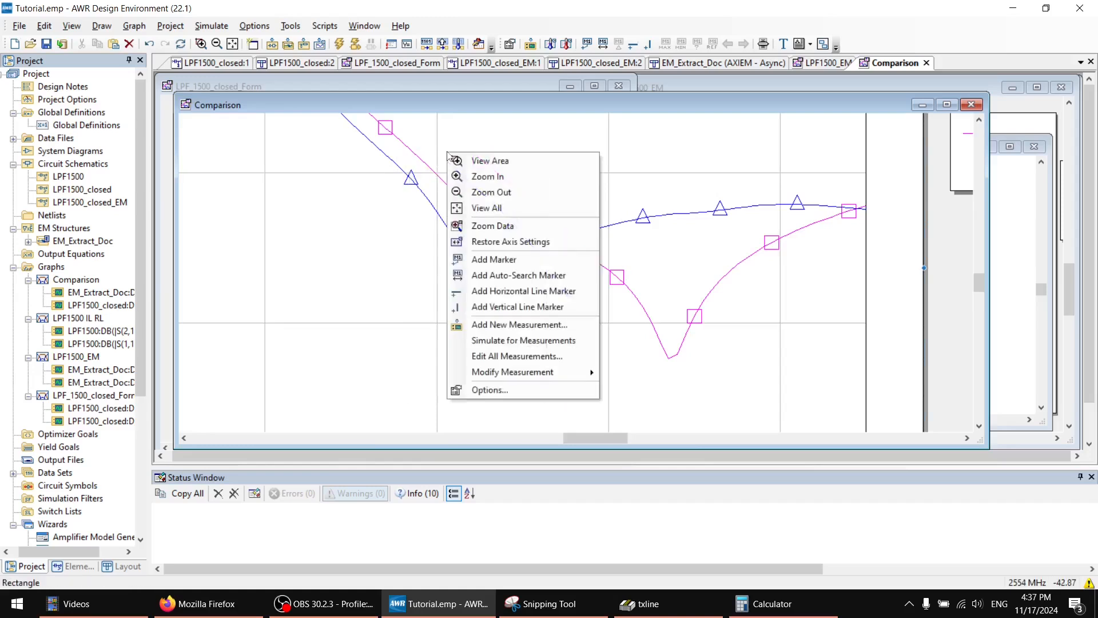
click(503, 208)
Step: Enlarge the passband of the Comparison graph and read the EM_Extract_Doc S(2,1) trace near 1500 MHz
right_click(425, 162)
click(464, 187)
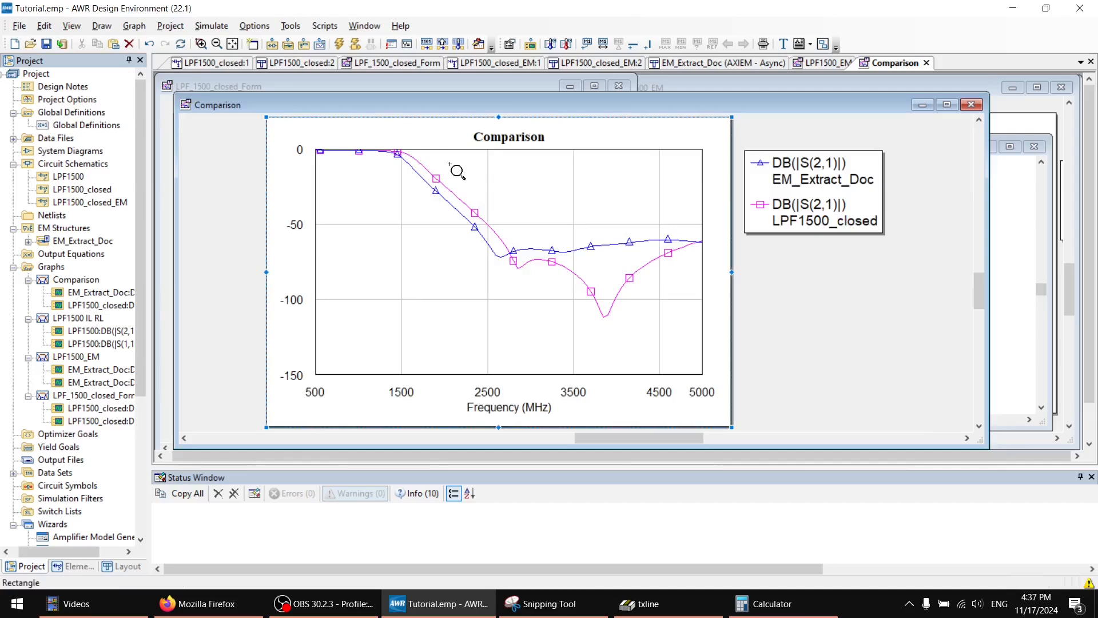
drag(441, 170, 295, 135)
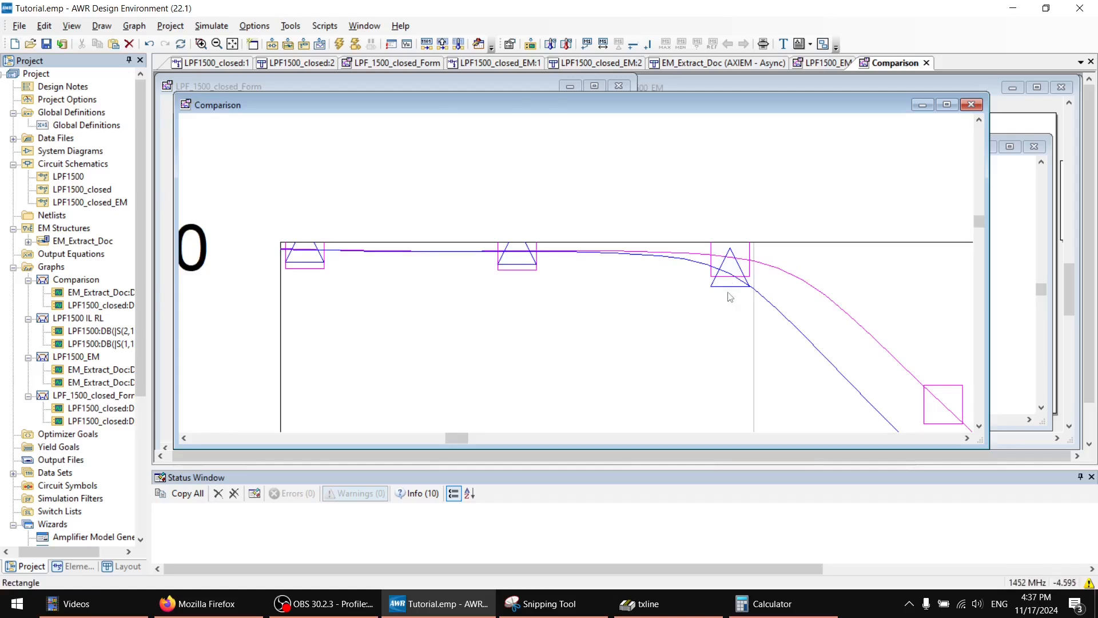
right_click(672, 325)
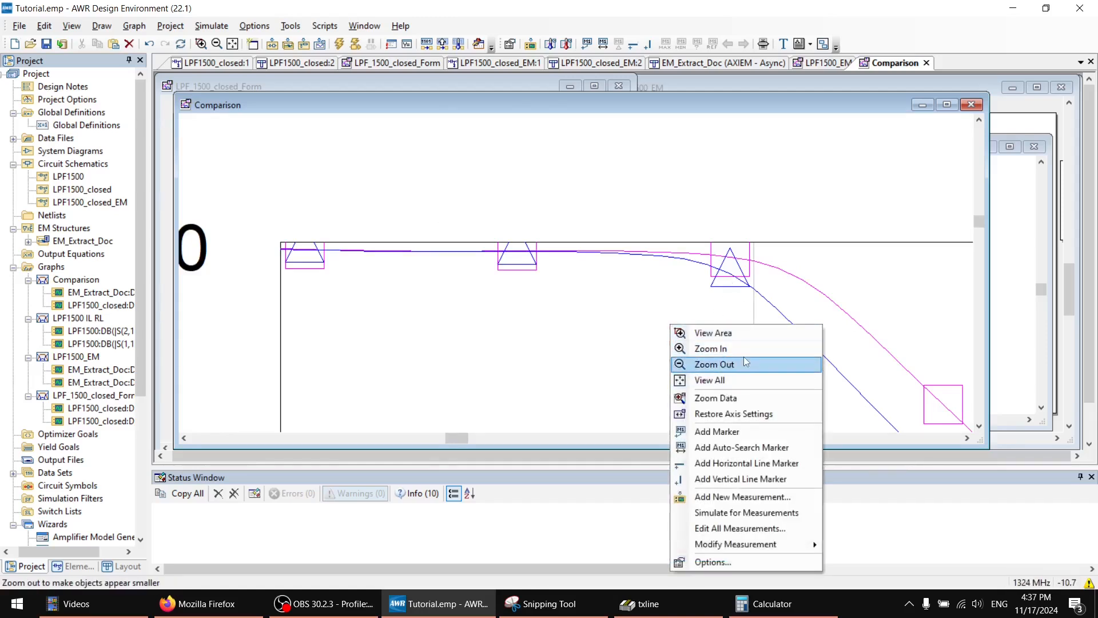
click(713, 333)
drag(699, 279, 707, 270)
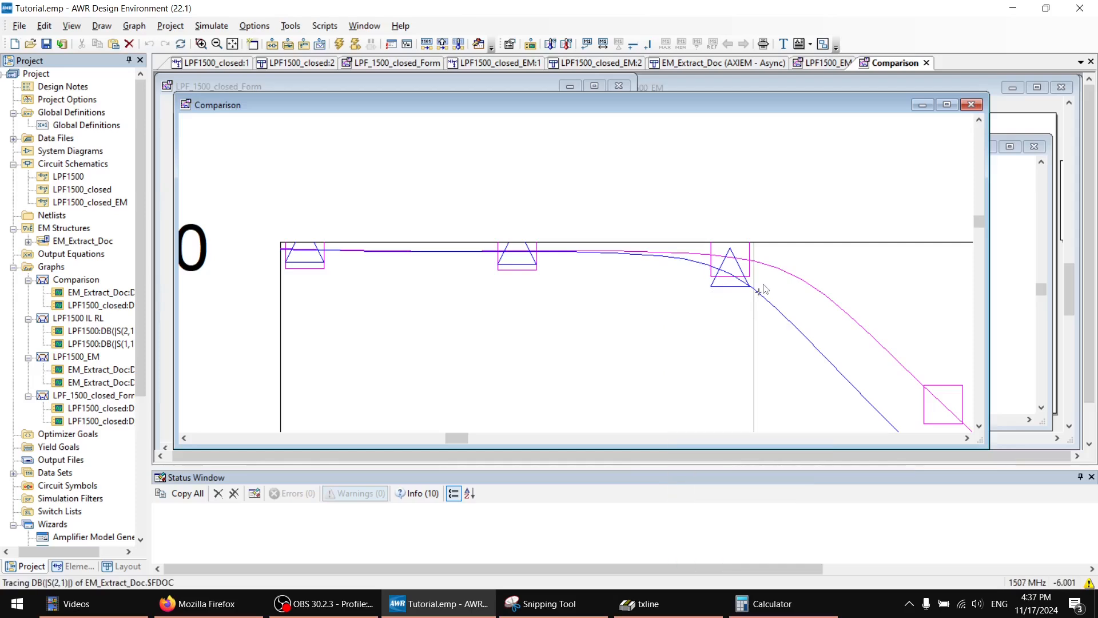
right_click(693, 312)
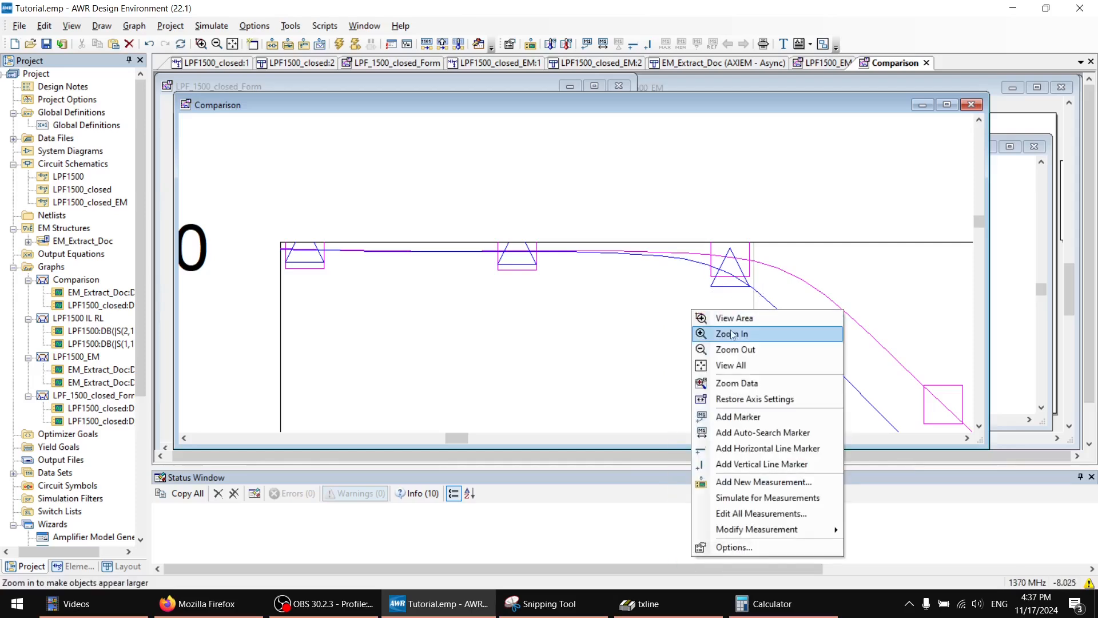
click(766, 365)
Step: Open the LPF1500_closed_EM schematic and set its Scale variable to 0.8 with the Tuner
click(814, 66)
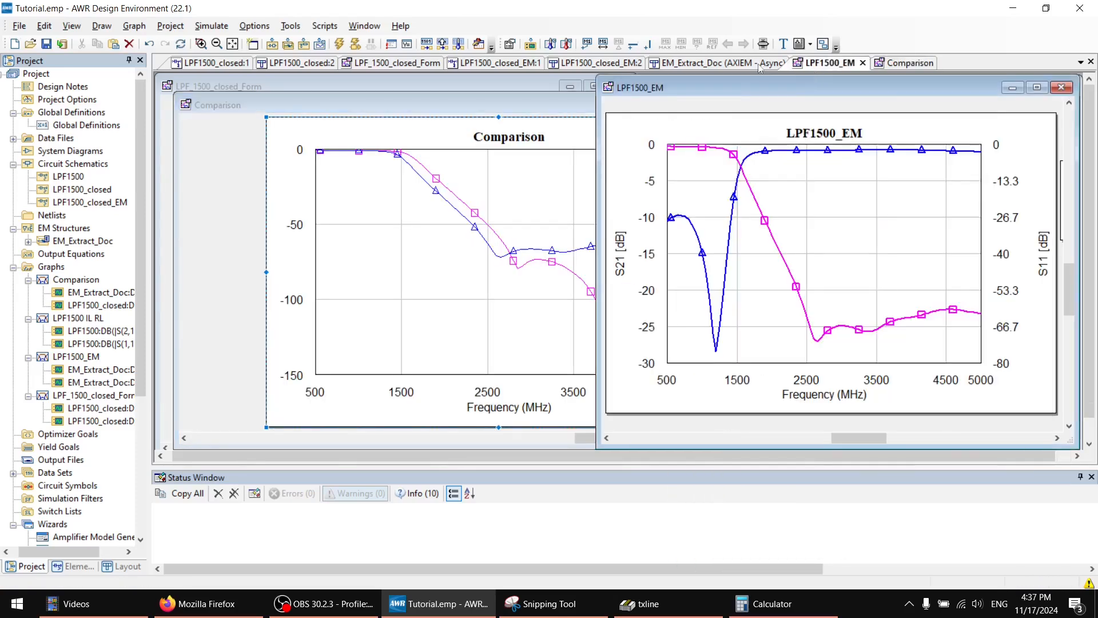
click(721, 63)
click(601, 63)
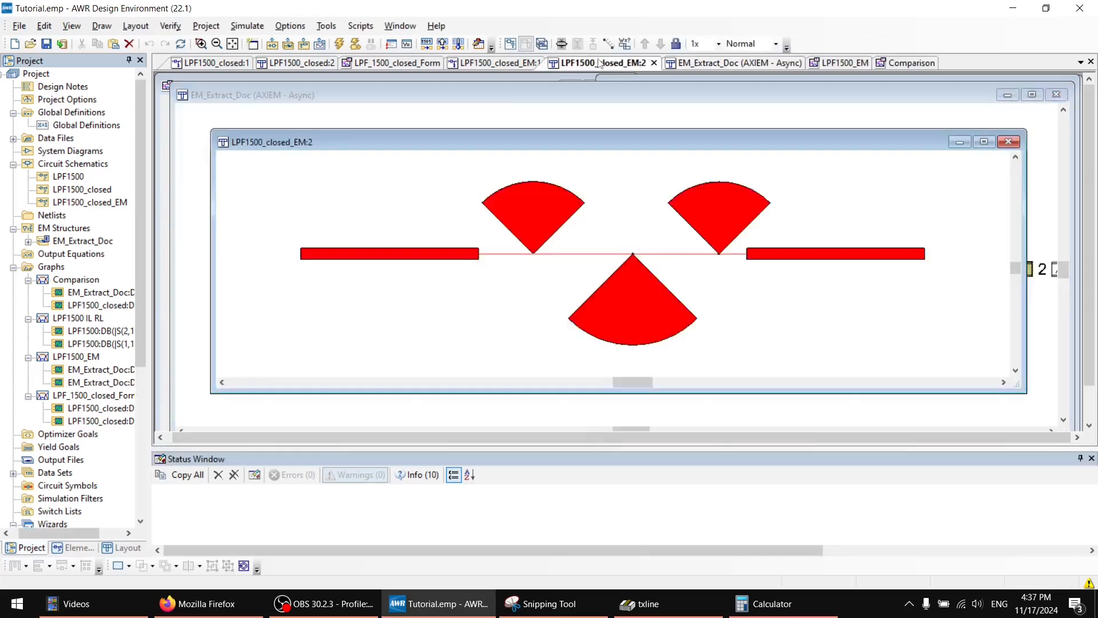
click(535, 64)
middle_drag(479, 212, 662, 174)
click(322, 296)
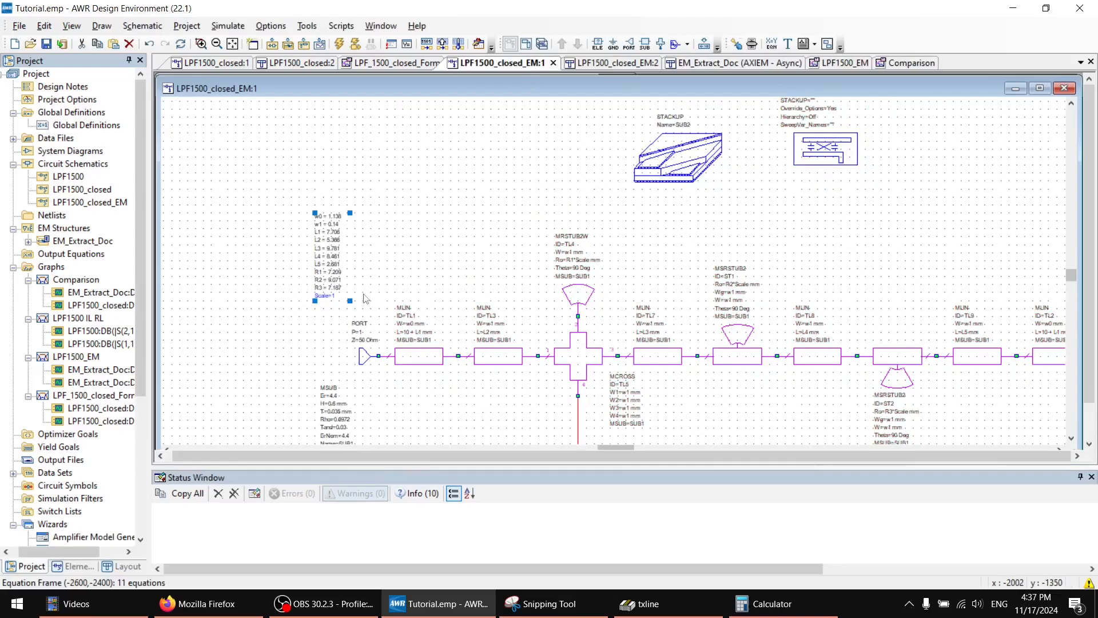
middle_drag(715, 338, 659, 222)
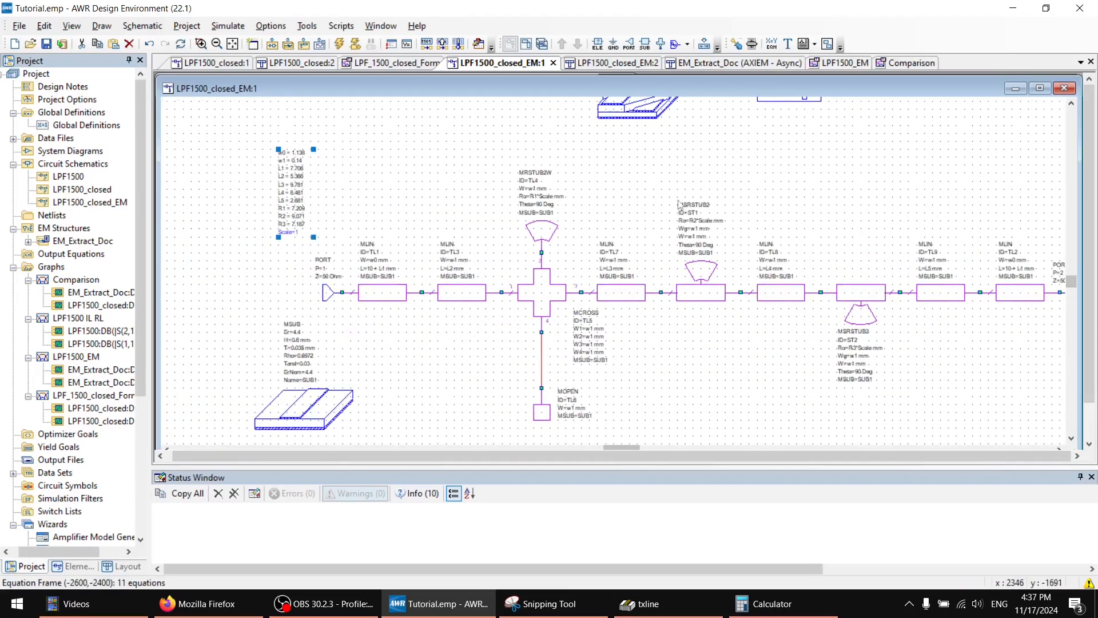
click(753, 46)
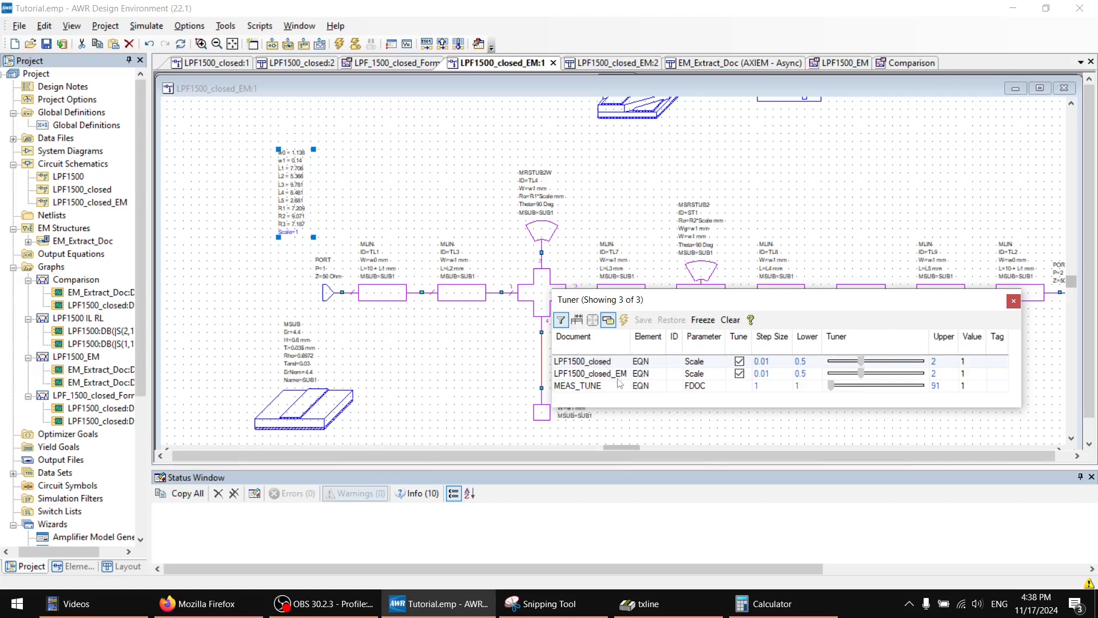
double_click(965, 373)
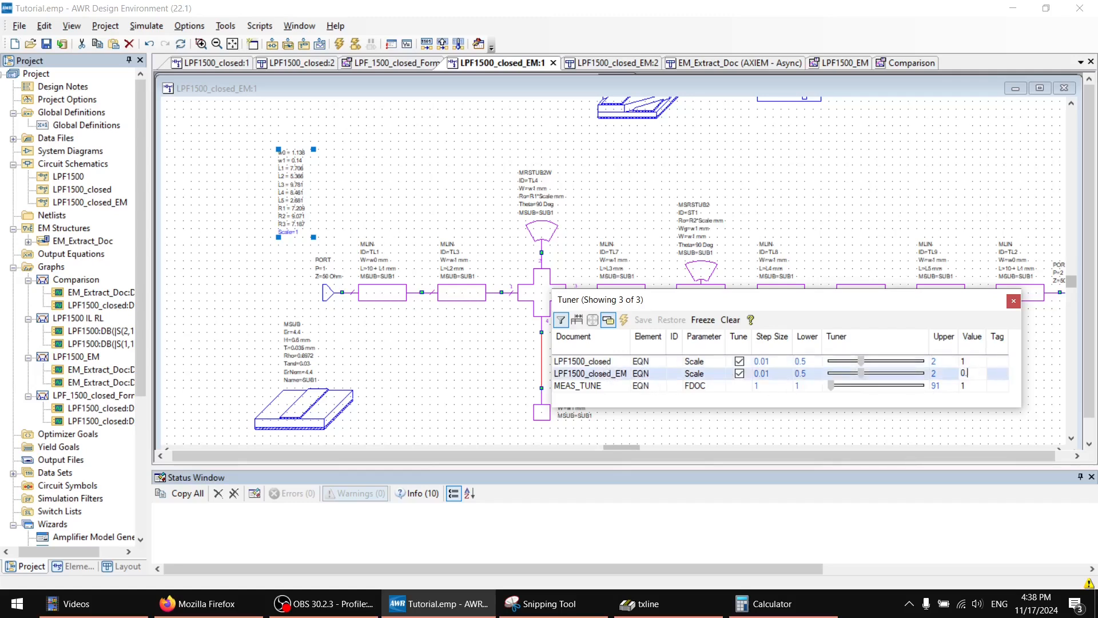
key(Return)
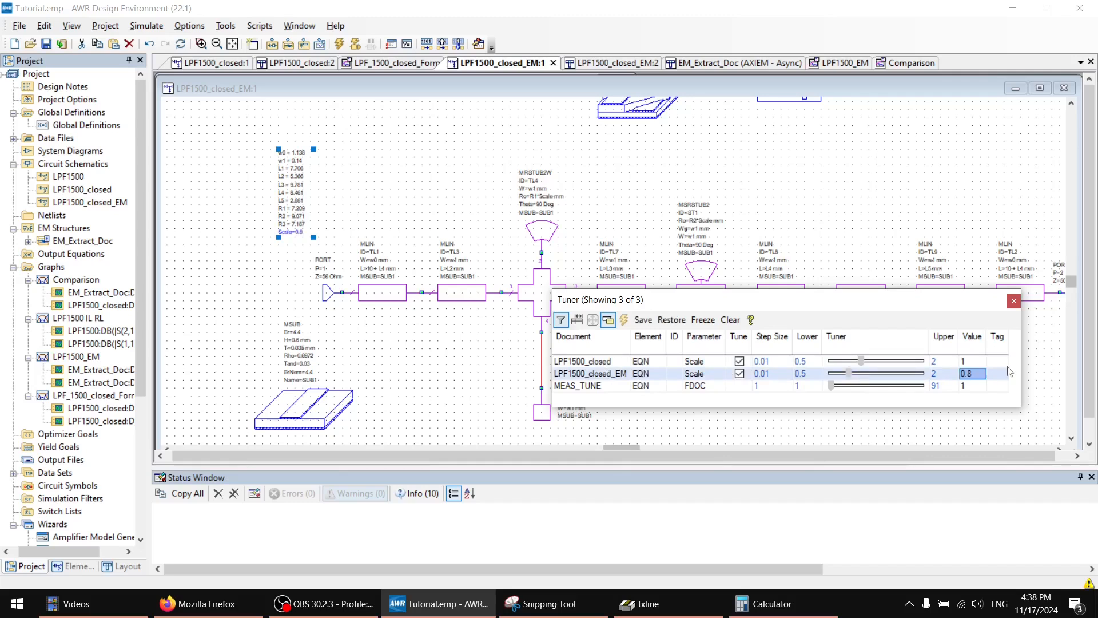
double_click(982, 364)
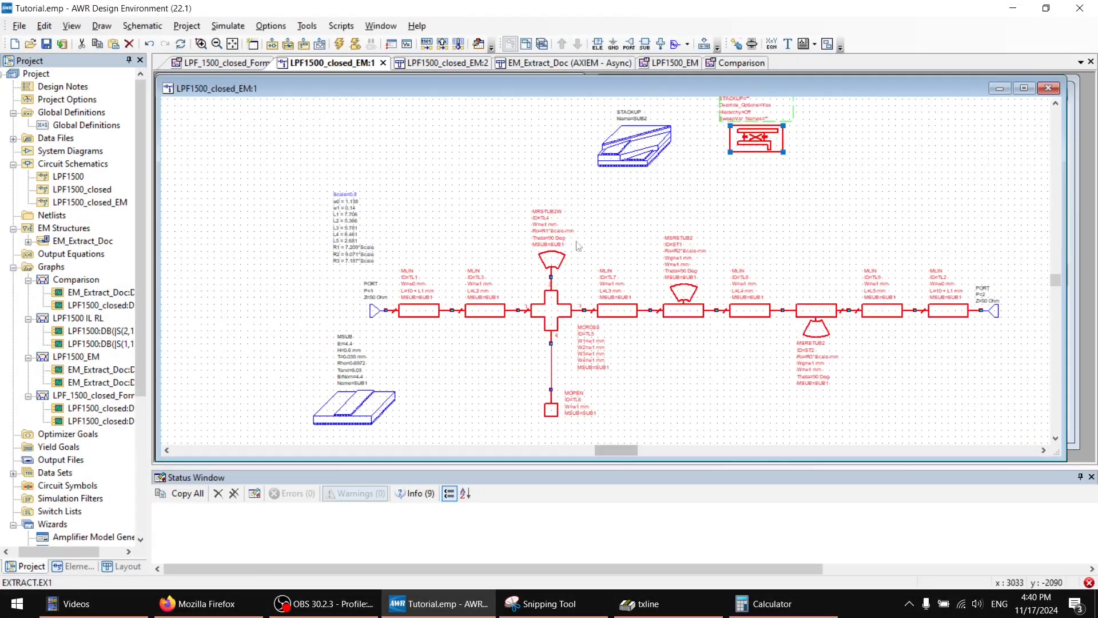
Step: Open the EM_Extract_Doc structure and generate the mesh for its rescaled radial stubs
double_click(70, 246)
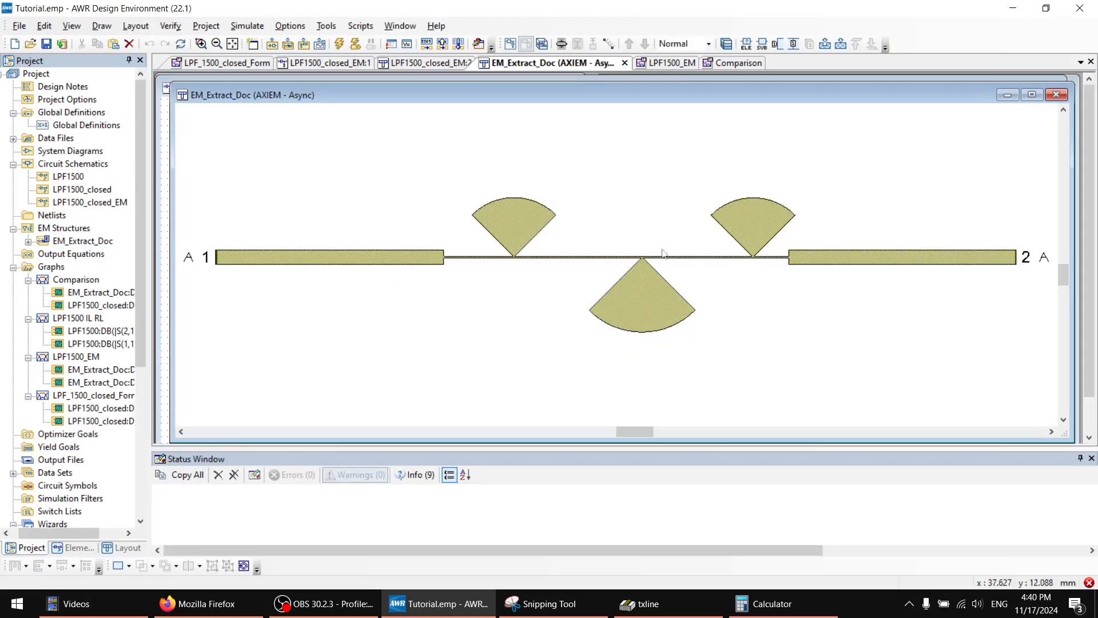
click(841, 45)
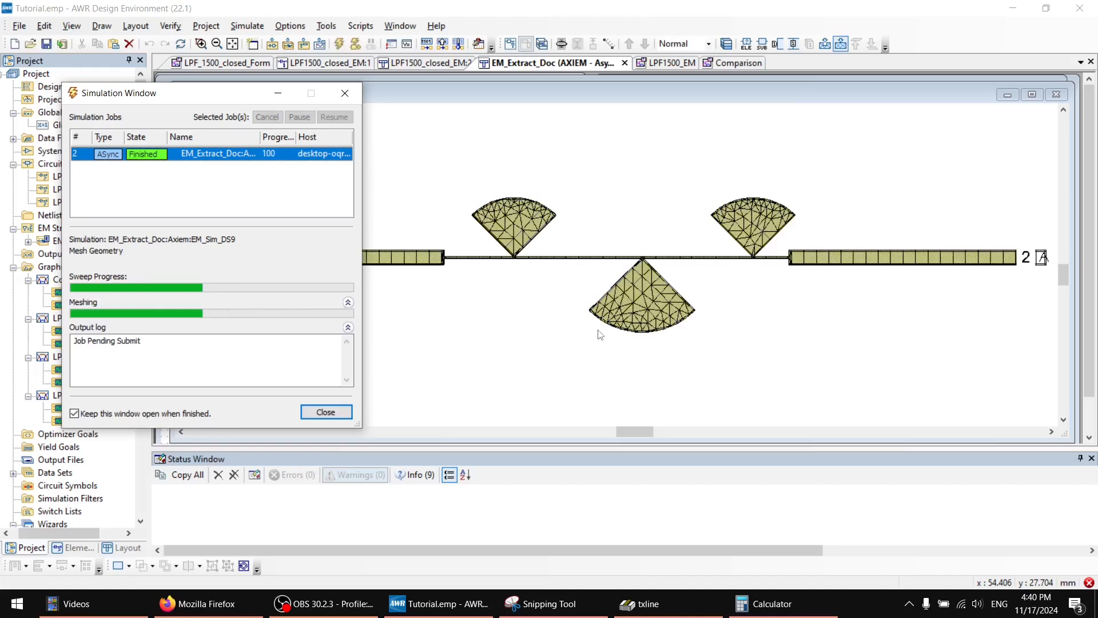
click(326, 412)
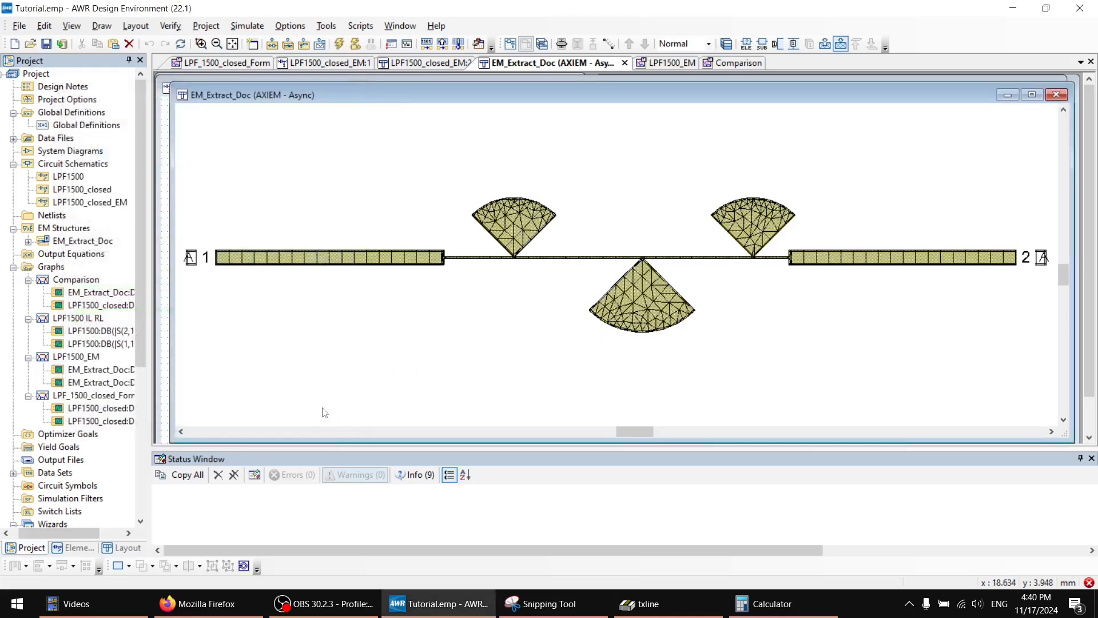
Step: Return to the Comparison graph and rerun the simulation so its EM_Extract_Doc trace uses the rescaled stubs
click(451, 66)
click(332, 64)
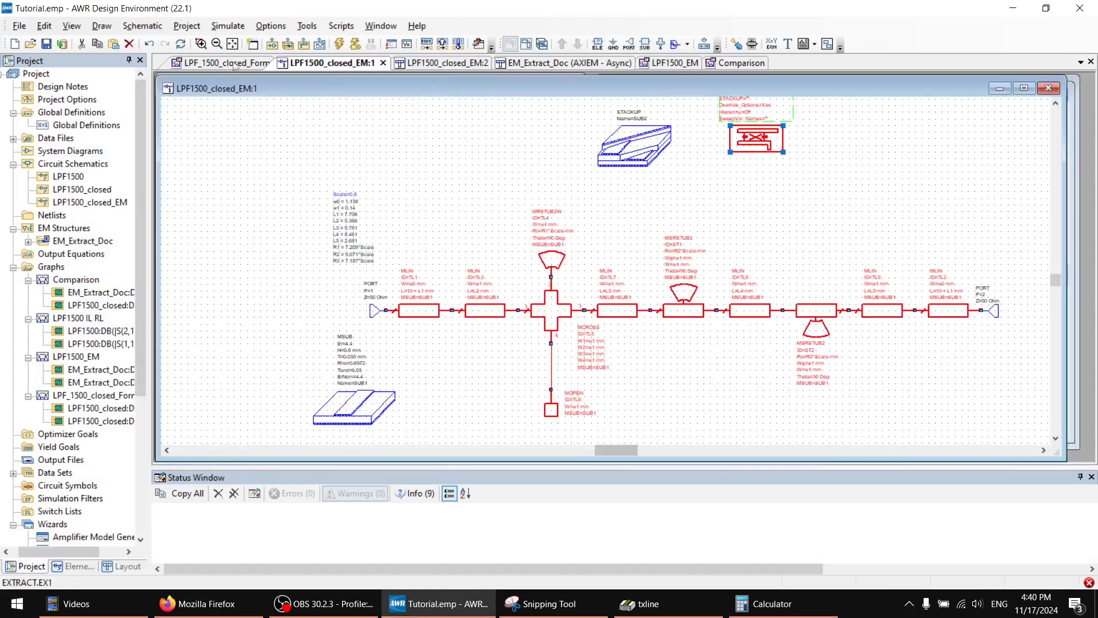
click(233, 64)
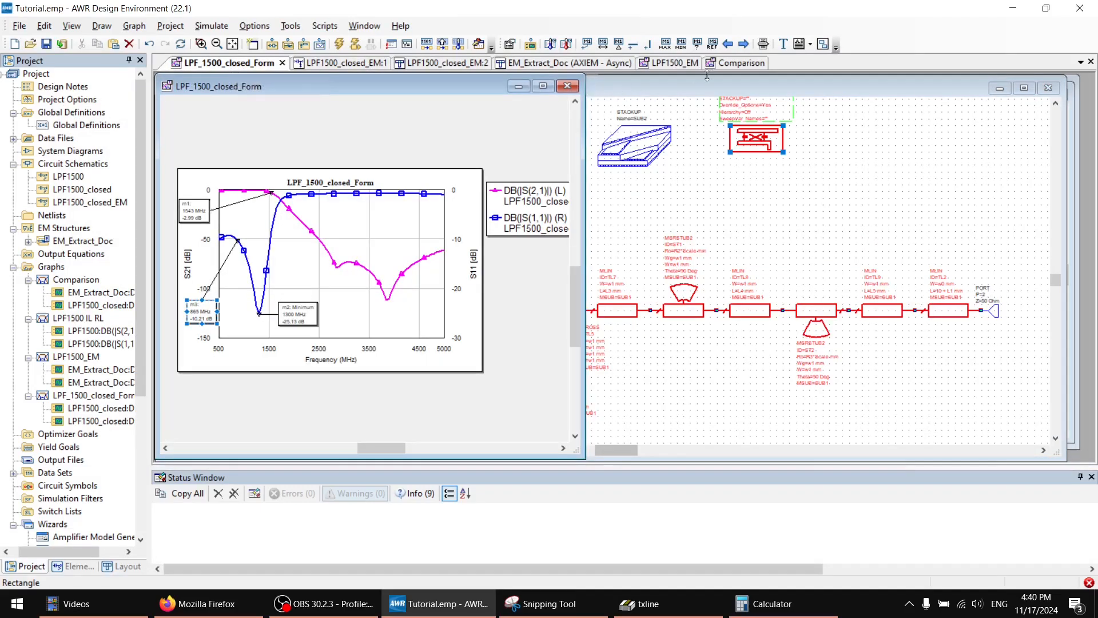
click(737, 63)
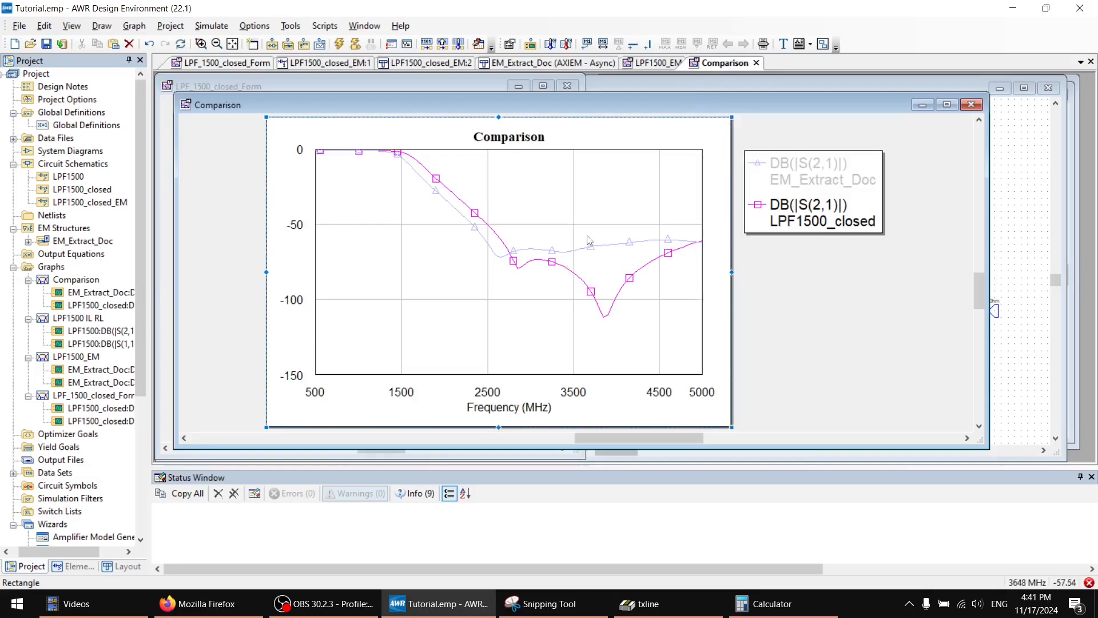
mouse_move(524, 246)
mouse_down()
mouse_move(553, 261)
mouse_move(541, 243)
mouse_up()
click(338, 44)
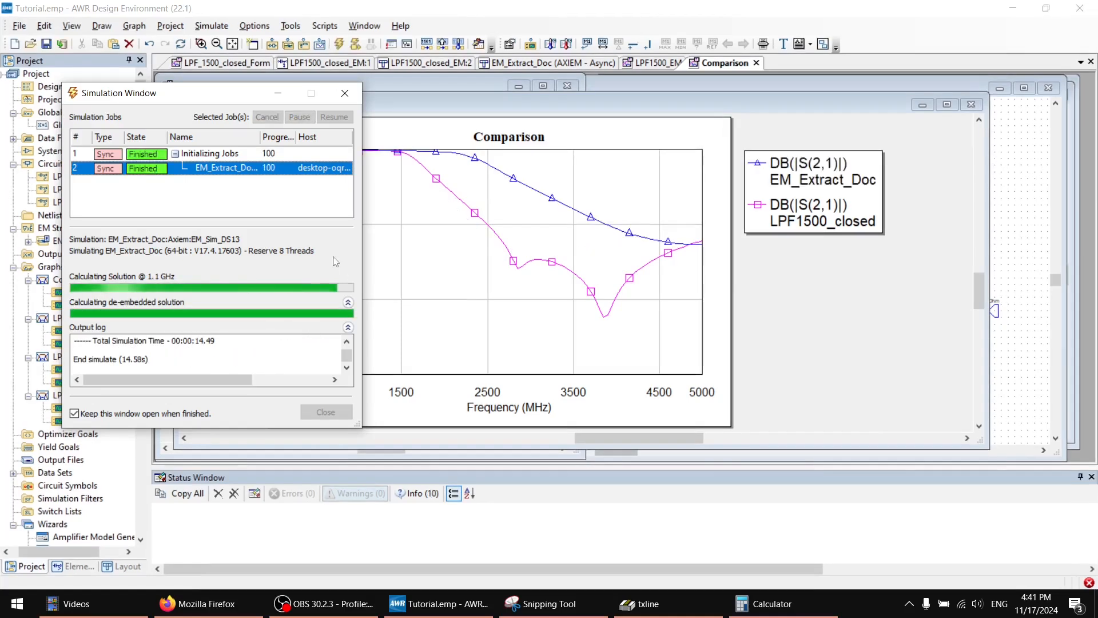
click(324, 411)
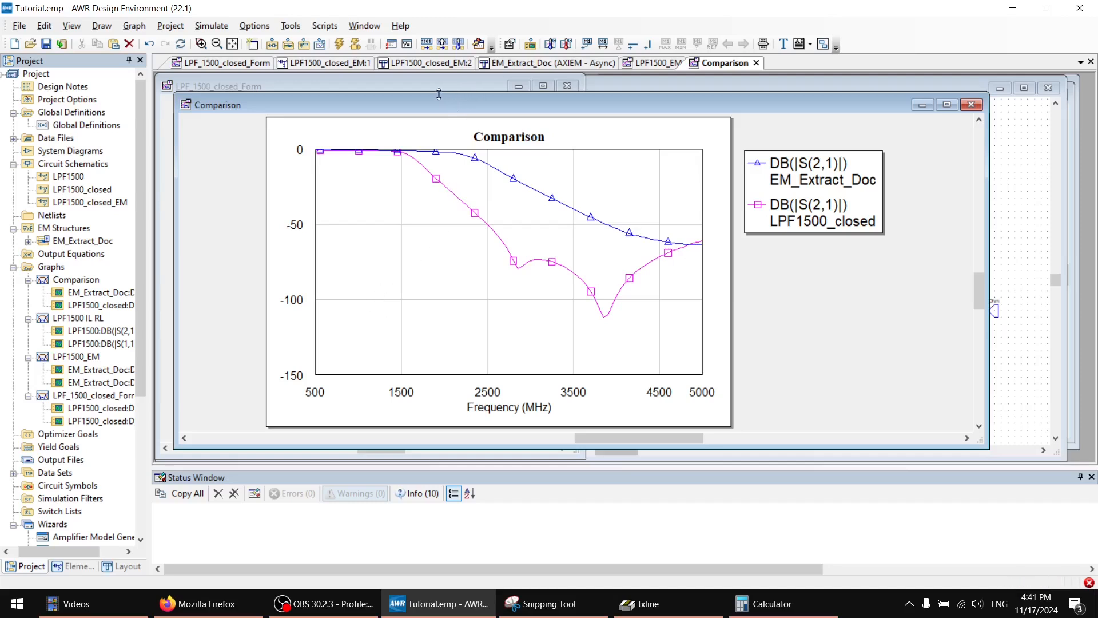
Step: Read the EM_Extract_Doc S(2,1) trace near its cutoff on the Comparison graph, and bring up the LPF1500_EM graph
click(455, 156)
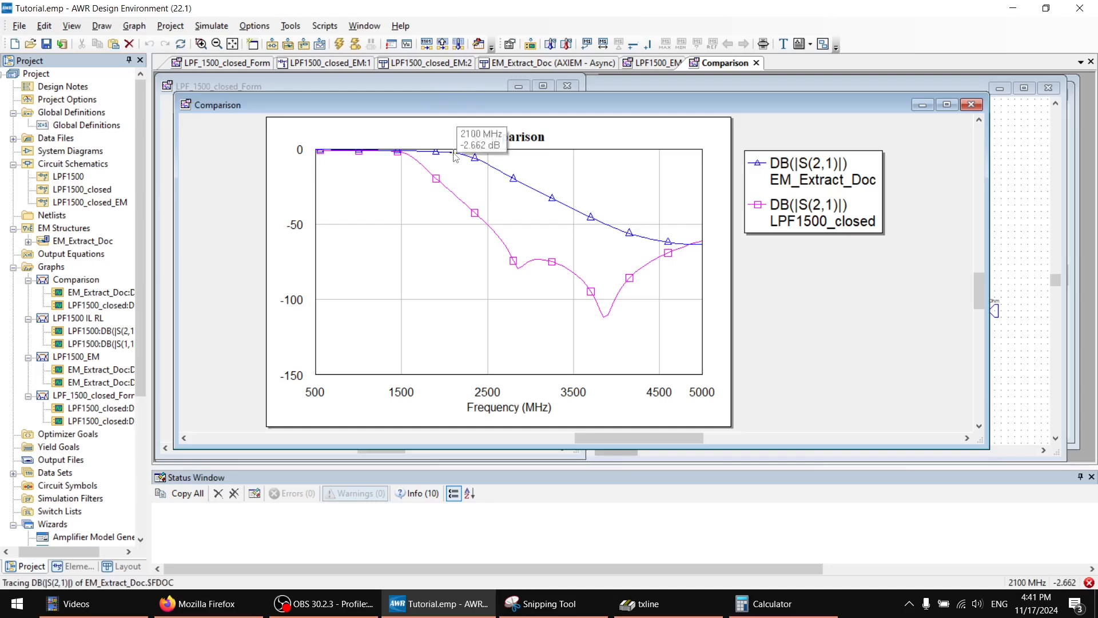
mouse_move(455, 156)
mouse_down()
mouse_move(629, 234)
mouse_move(426, 153)
mouse_move(407, 167)
mouse_move(404, 158)
mouse_up()
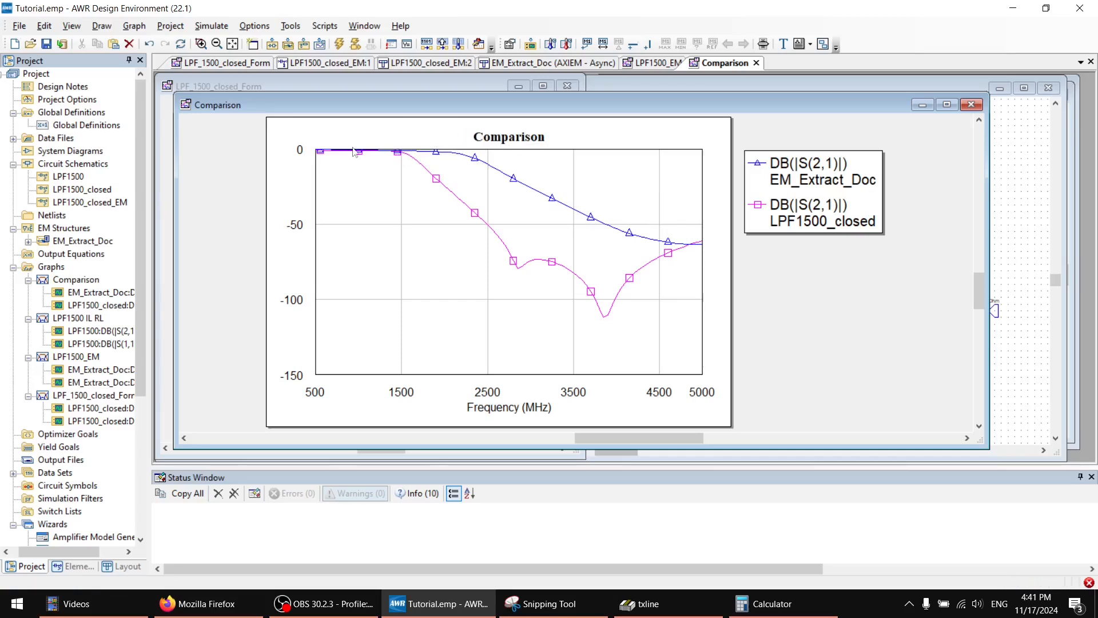
click(1040, 224)
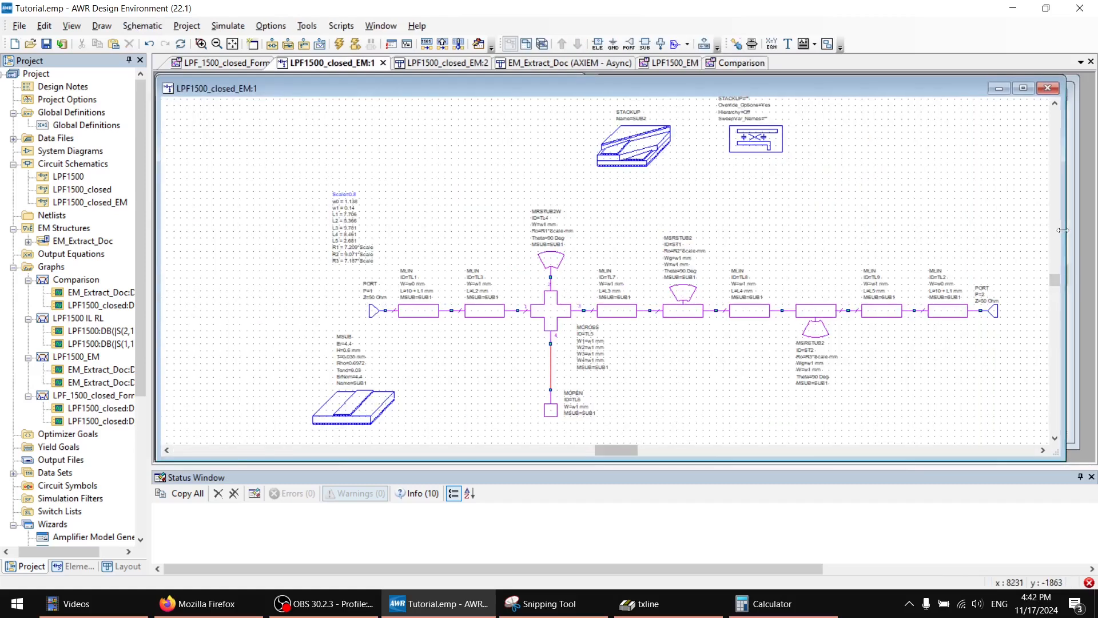
drag(1062, 229, 1028, 239)
click(1050, 228)
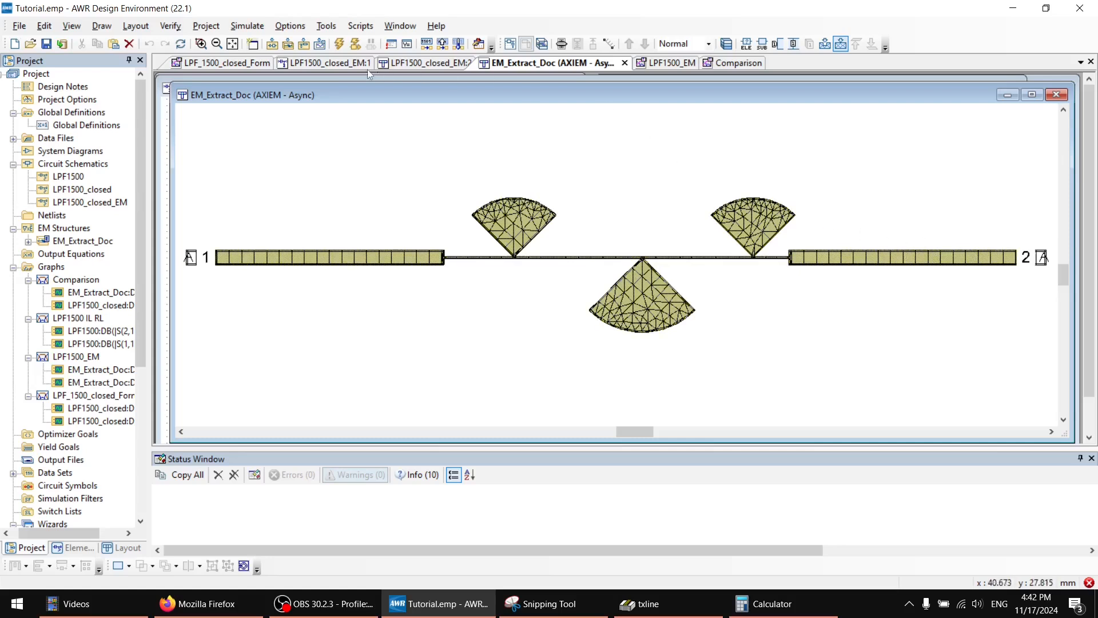
click(246, 64)
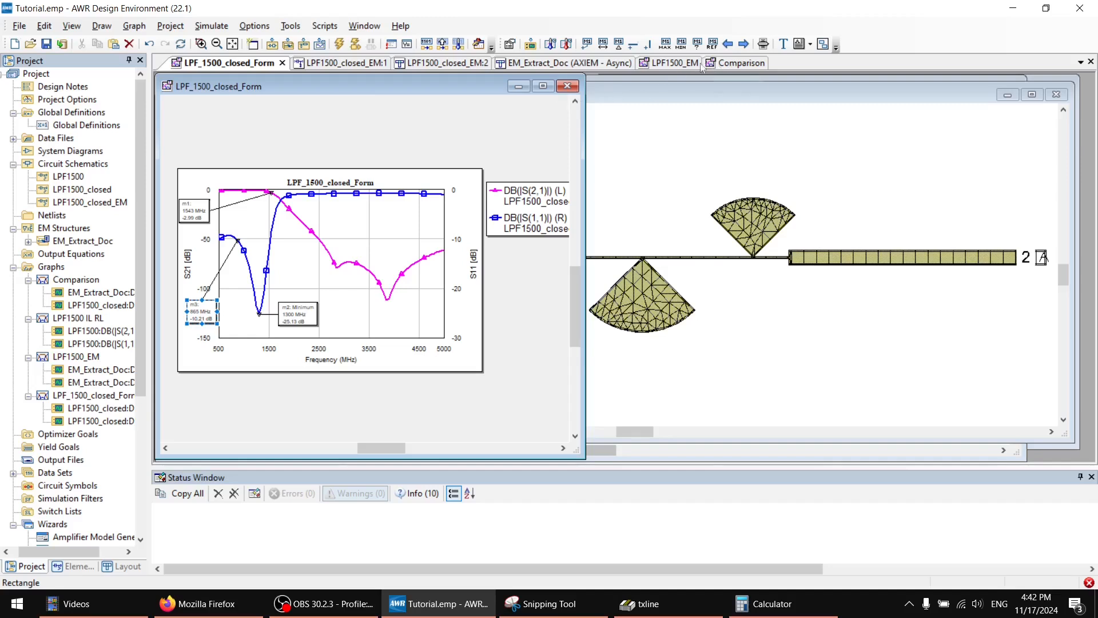
click(664, 63)
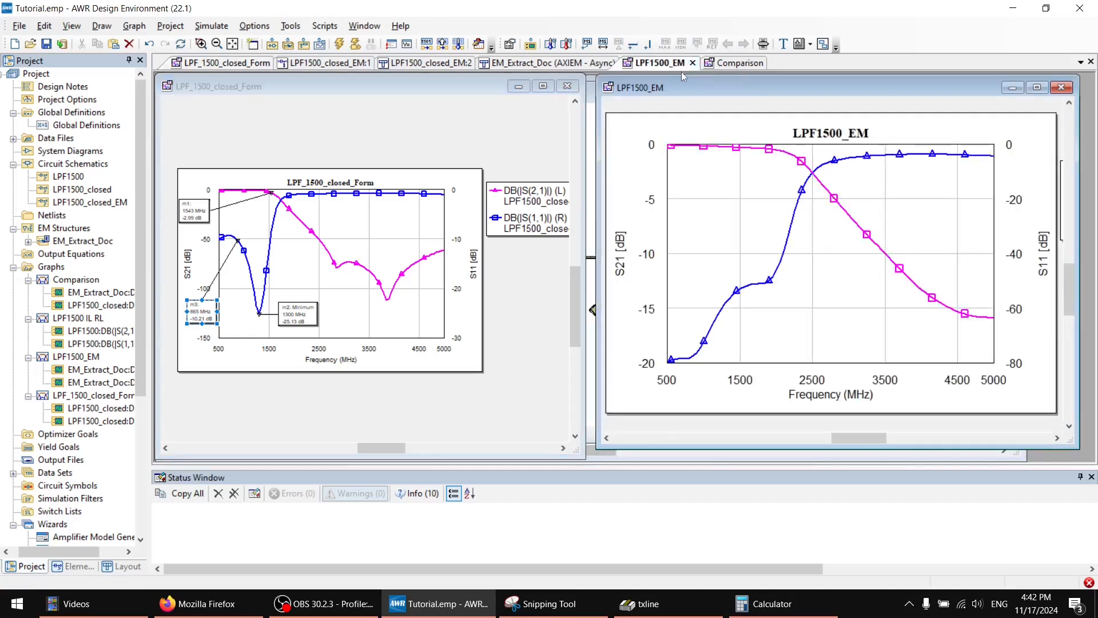